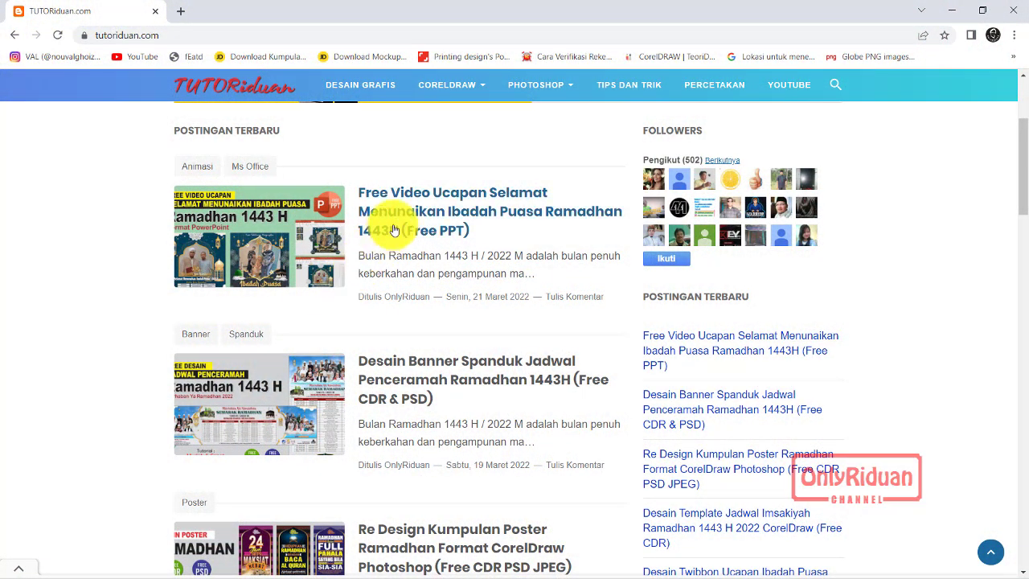
# Open the post "Free Video Ucapan Selamat Menunaikan Ibadah Puasa Ramadhan 1443H (Free PPT)" and collapse the advertisement overlaying it.
pyautogui.click(419, 198)
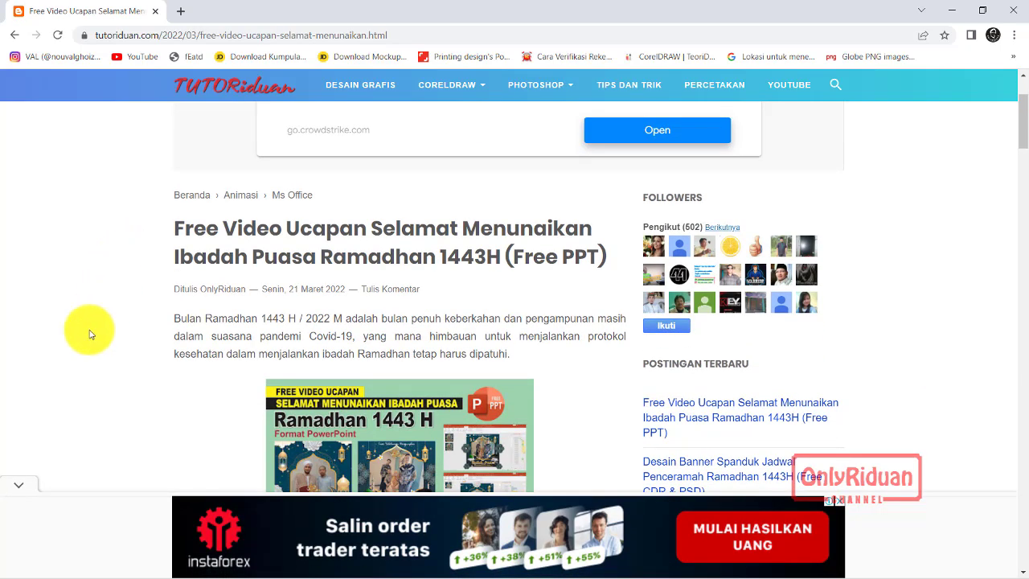
pyautogui.click(18, 485)
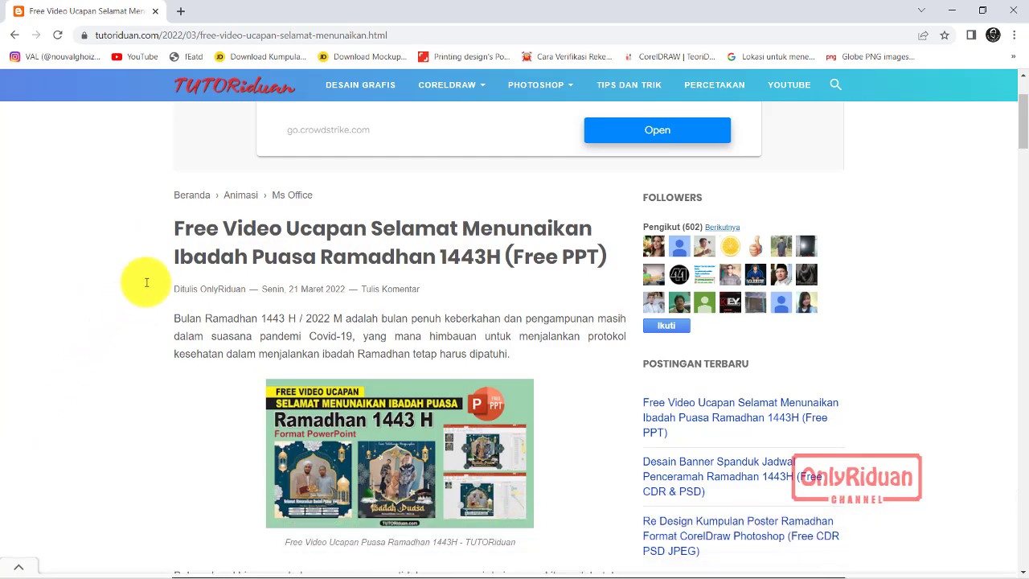
# Review the article's introduction and the first template's video preview, PowerPoint file details, download link and archive password.
pyautogui.scroll(-4, 161, 241)
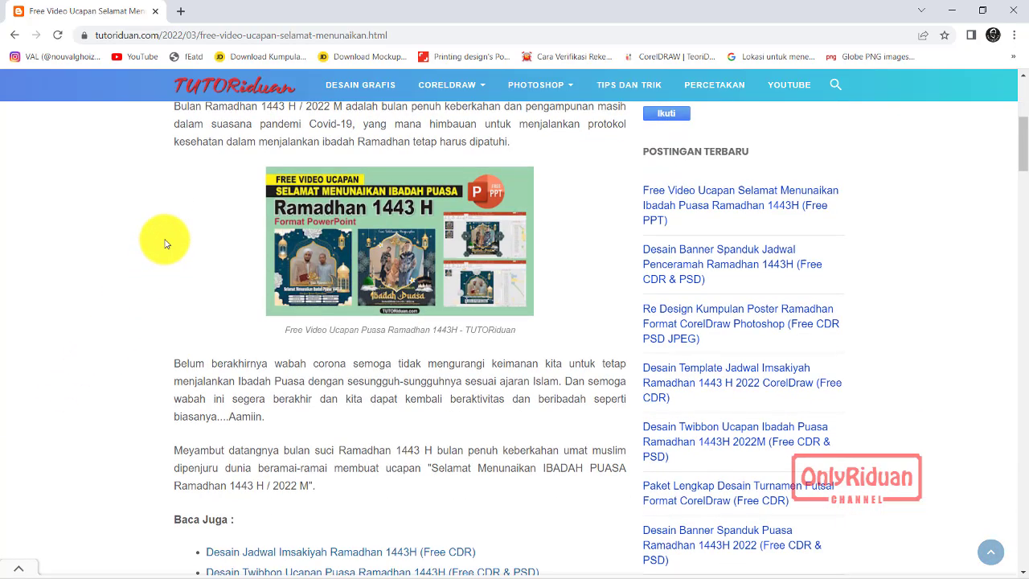
pyautogui.scroll(2, 163, 241)
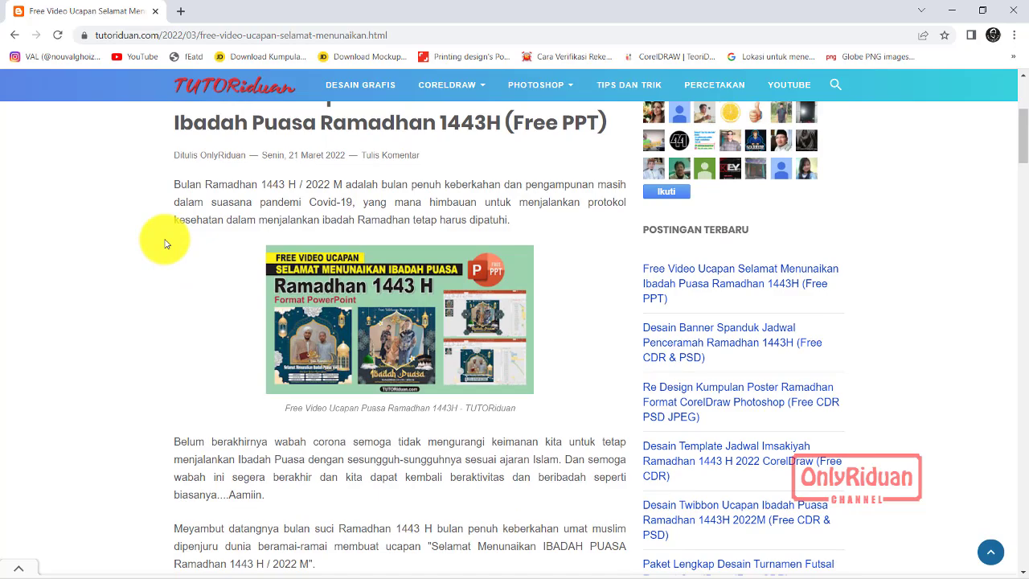
pyautogui.scroll(-9, 165, 243)
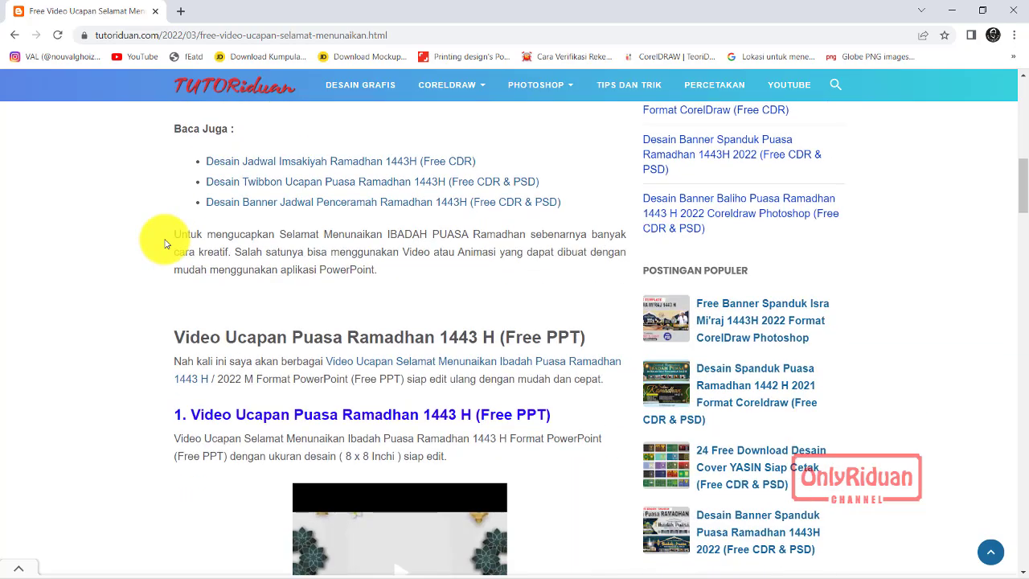
pyautogui.scroll(-2, 165, 243)
pyautogui.scroll(2, 165, 243)
pyautogui.scroll(-1, 165, 243)
pyautogui.scroll(-6, 165, 243)
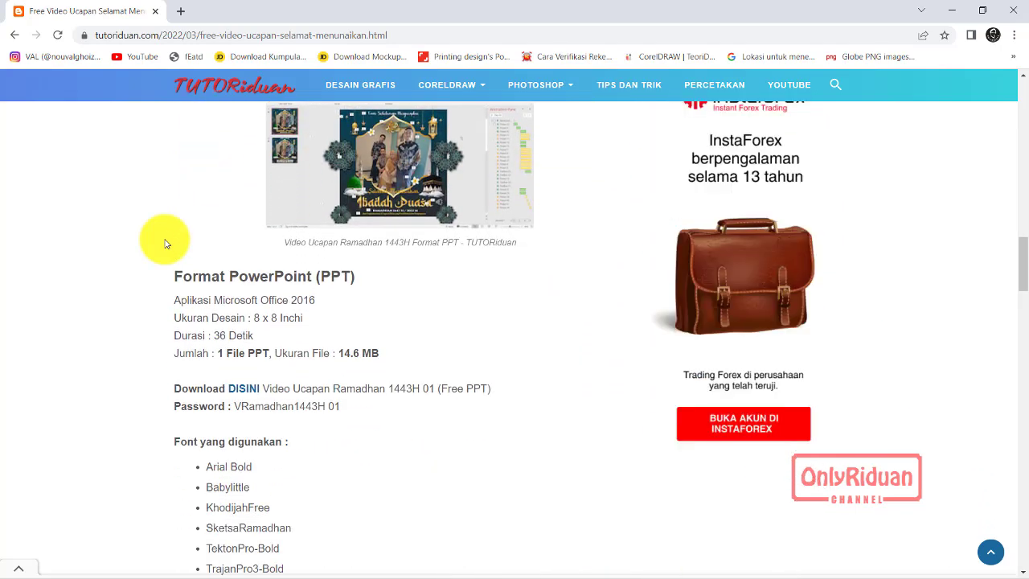
pyautogui.scroll(1, 165, 243)
pyautogui.scroll(-1, 165, 243)
pyautogui.scroll(6, 165, 243)
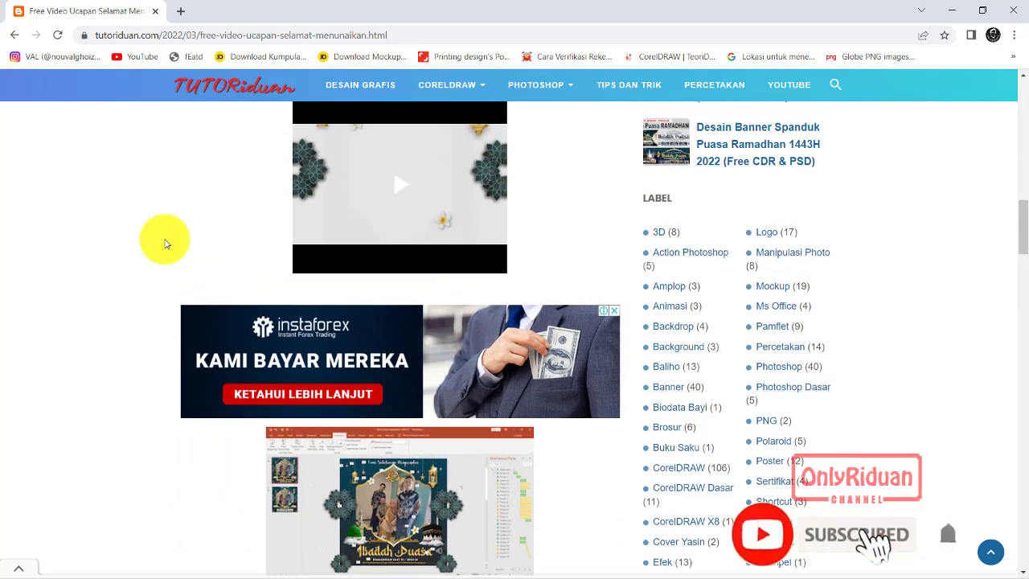
pyautogui.scroll(-2, 172, 207)
pyautogui.scroll(2, 173, 210)
pyautogui.scroll(-5, 173, 210)
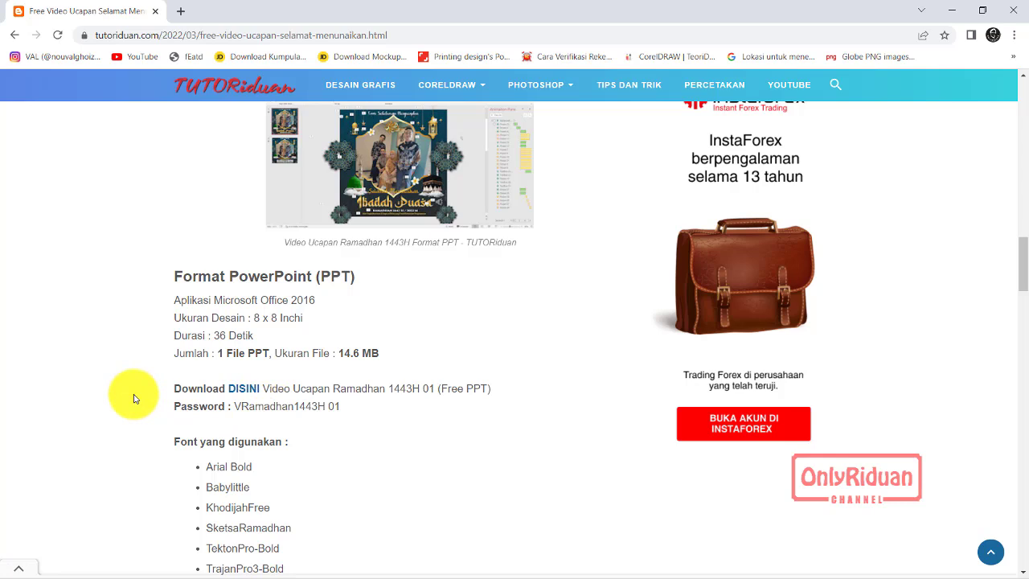
pyautogui.moveTo(236, 405); pyautogui.dragTo(341, 409)
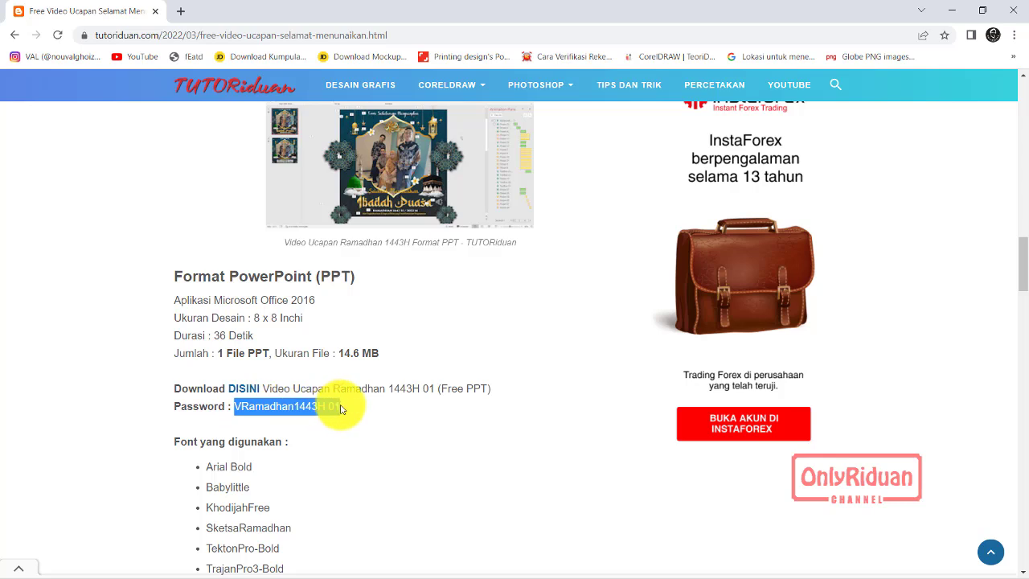
pyautogui.click(109, 347)
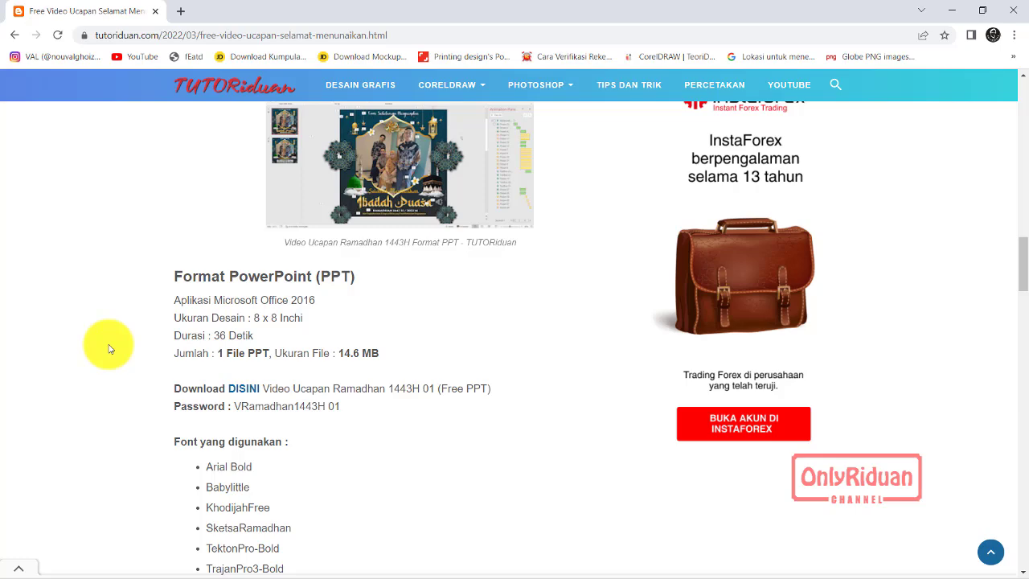
# Examine the first template's font list and the second template's preview, file details, download link and archive password.
pyautogui.scroll(-1, 115, 333)
pyautogui.scroll(1, 114, 333)
pyautogui.scroll(-1, 193, 370)
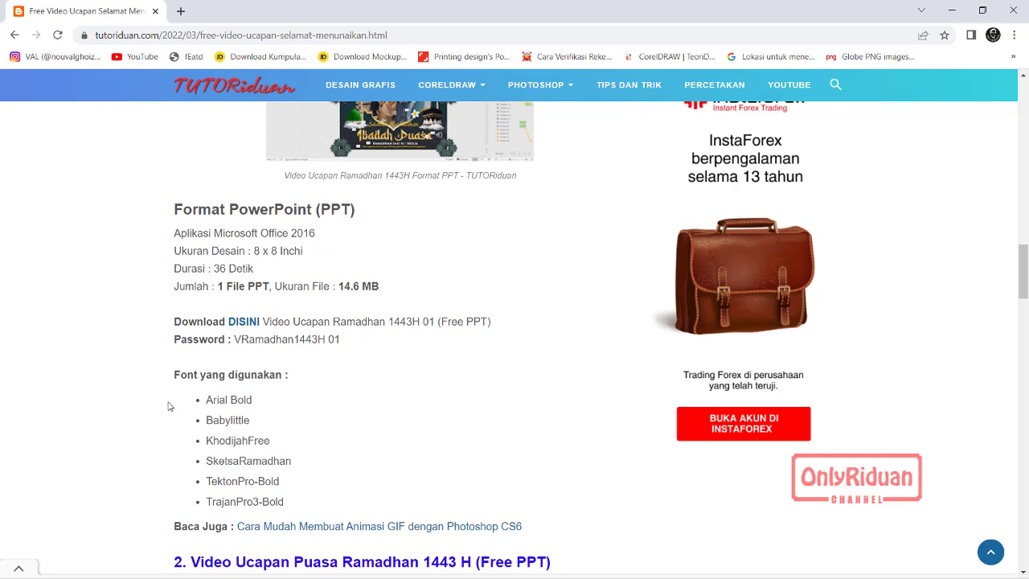
pyautogui.scroll(-2, 147, 348)
pyautogui.scroll(-4, 137, 342)
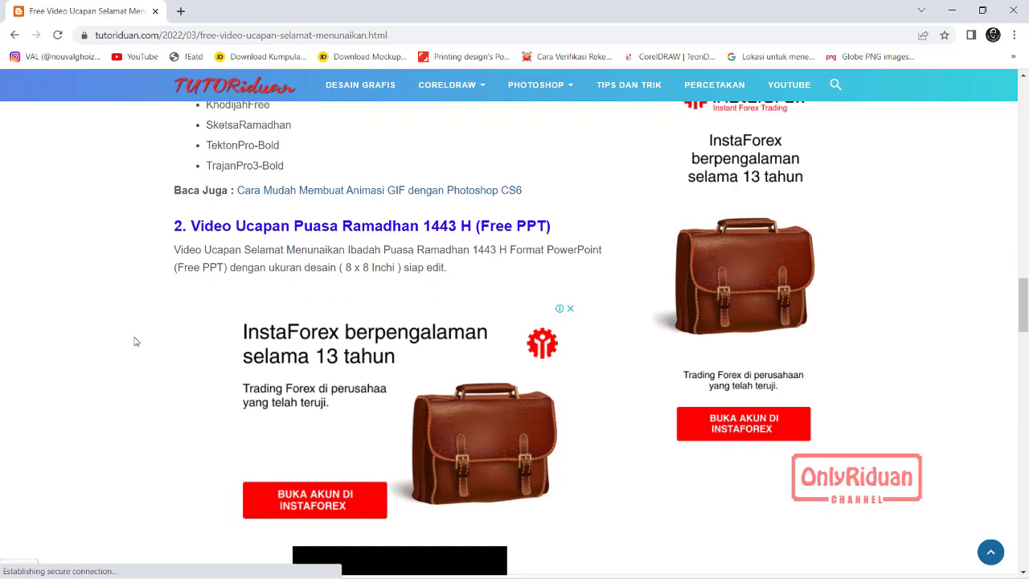
pyautogui.scroll(-8, 135, 338)
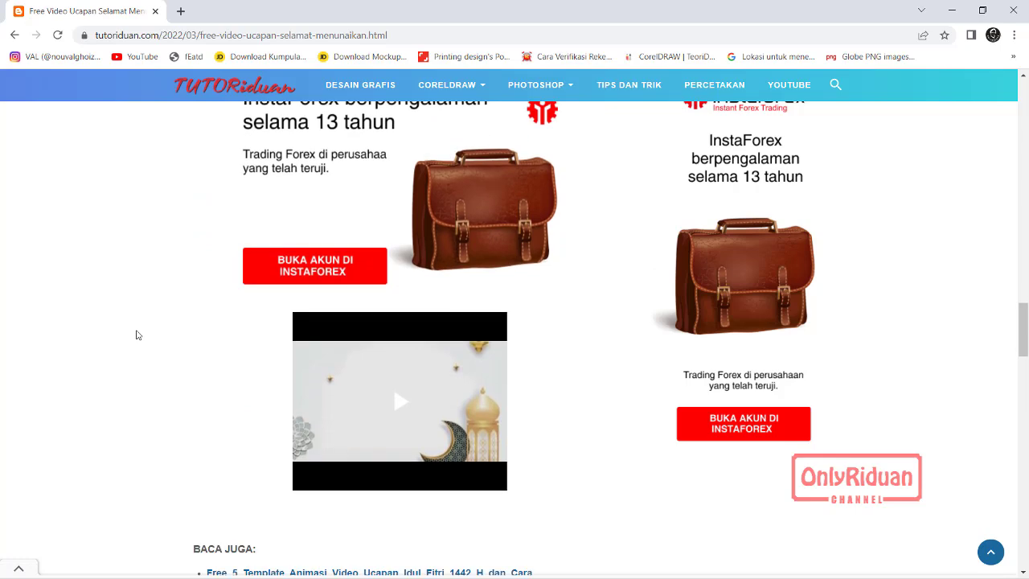
pyautogui.scroll(-2, 136, 335)
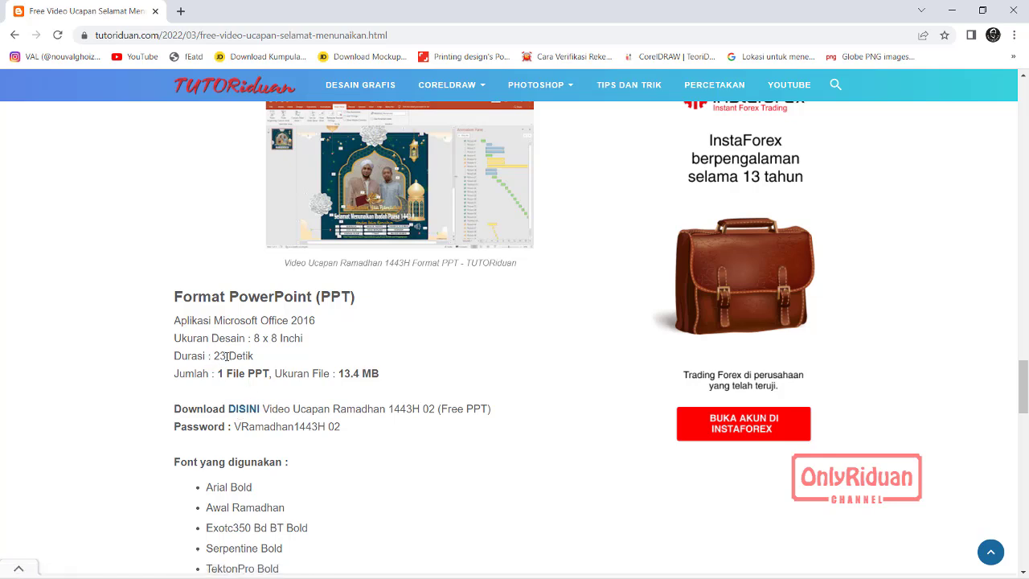
pyautogui.moveTo(235, 426); pyautogui.dragTo(340, 428)
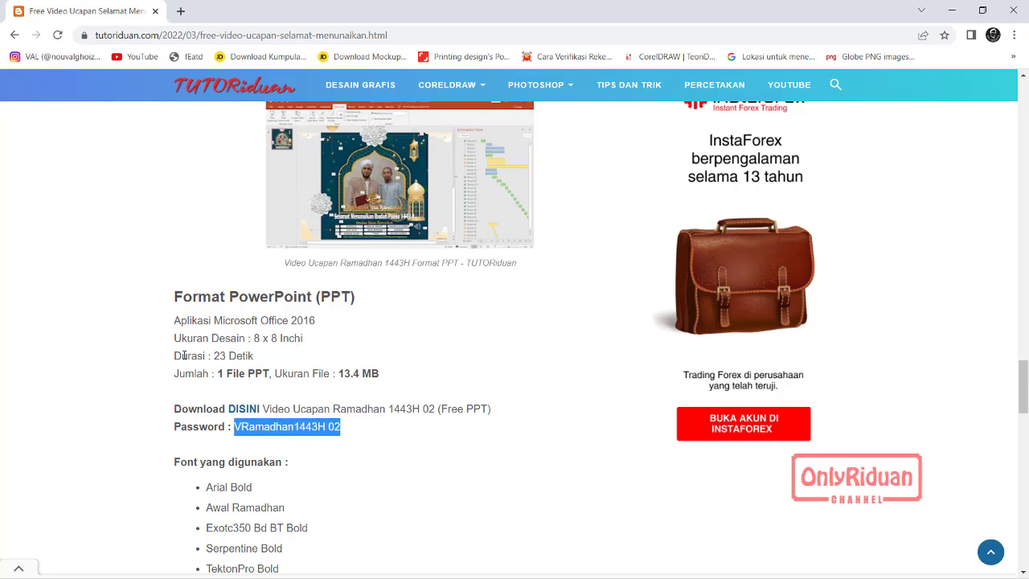
pyautogui.click(126, 337)
pyautogui.scroll(2, 127, 338)
pyautogui.scroll(-2, 126, 338)
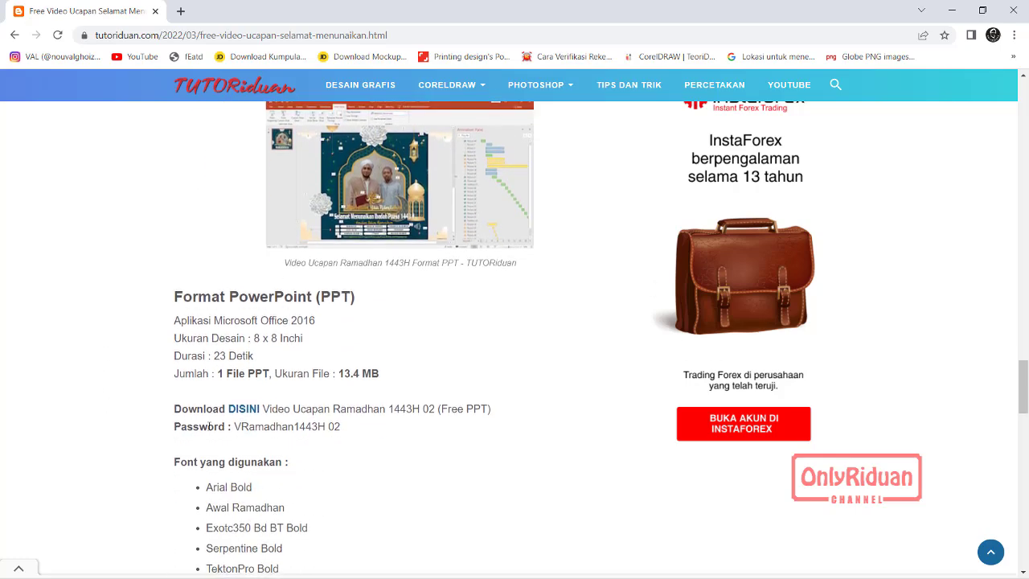
# Open the download page for Video Ucapan Ramadhan 1443H 02 (Free PPT).
pyautogui.click(245, 410)
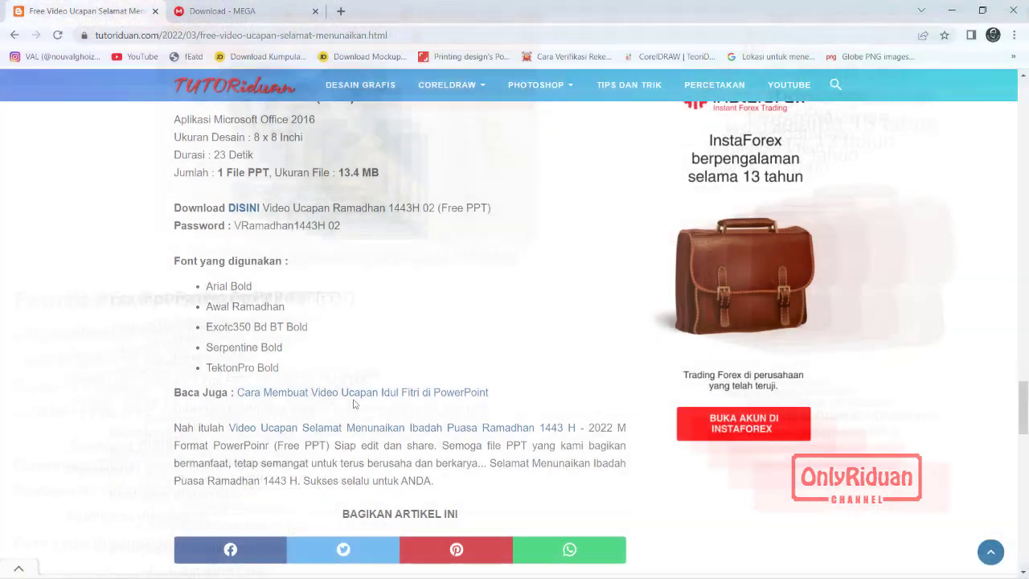
pyautogui.scroll(10, 354, 403)
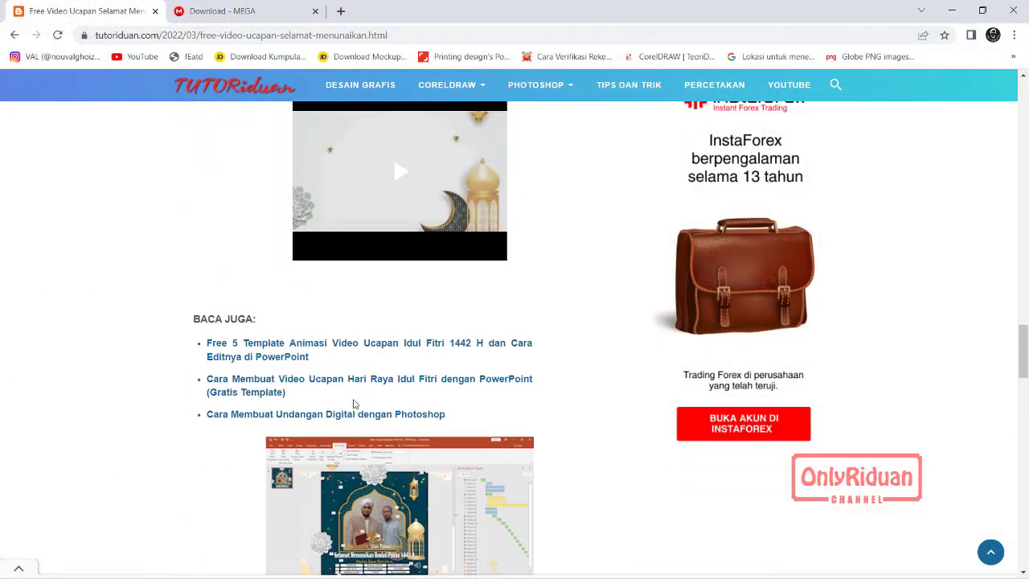
pyautogui.scroll(15, 354, 403)
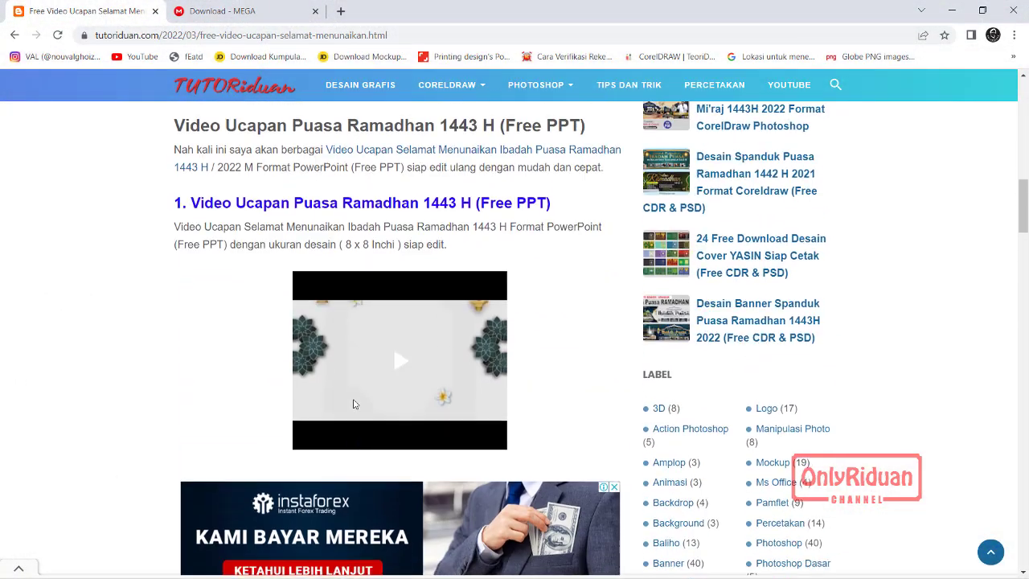
pyautogui.scroll(-1, 351, 400)
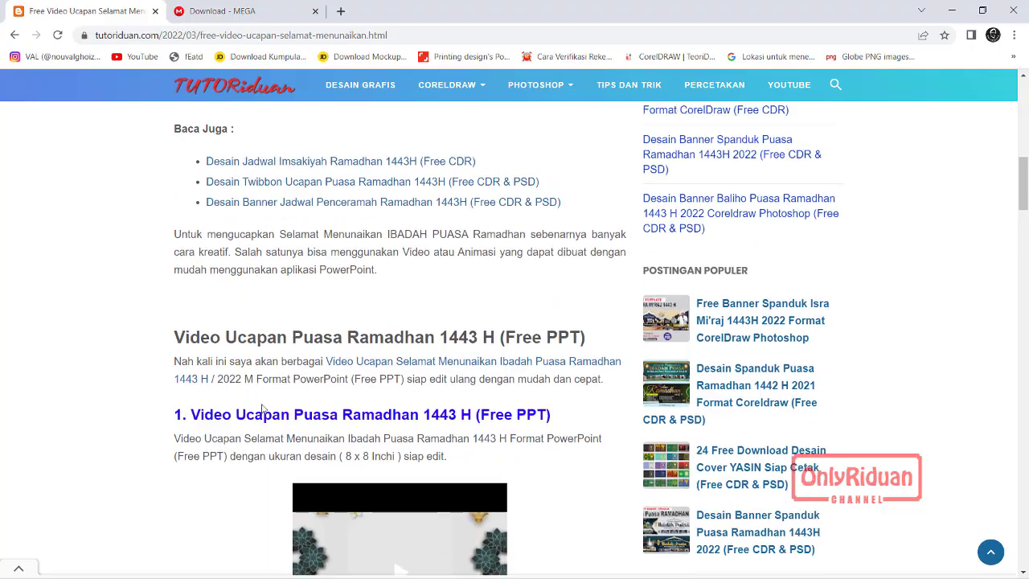
pyautogui.scroll(2, 242, 410)
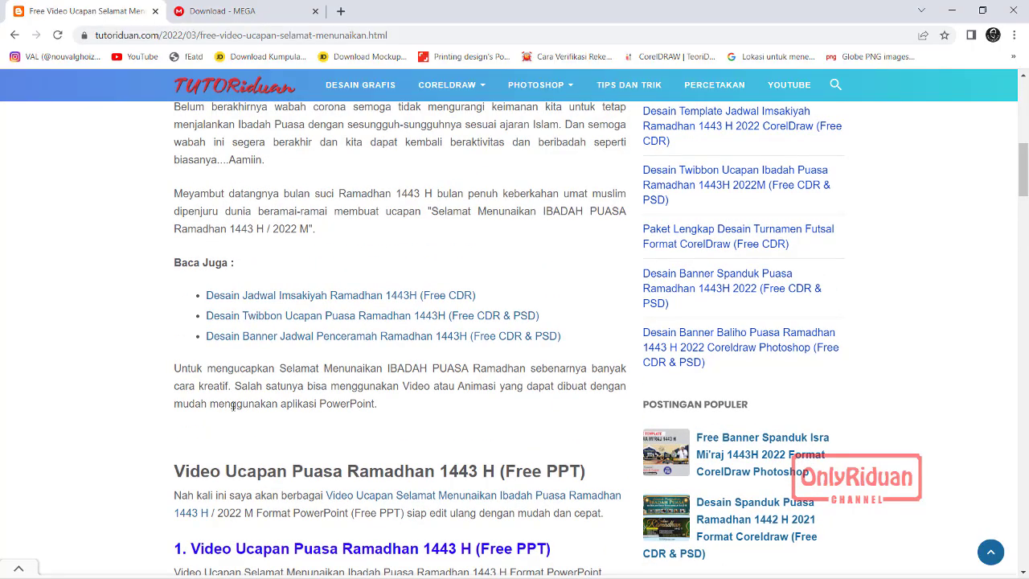
pyautogui.scroll(8, 233, 406)
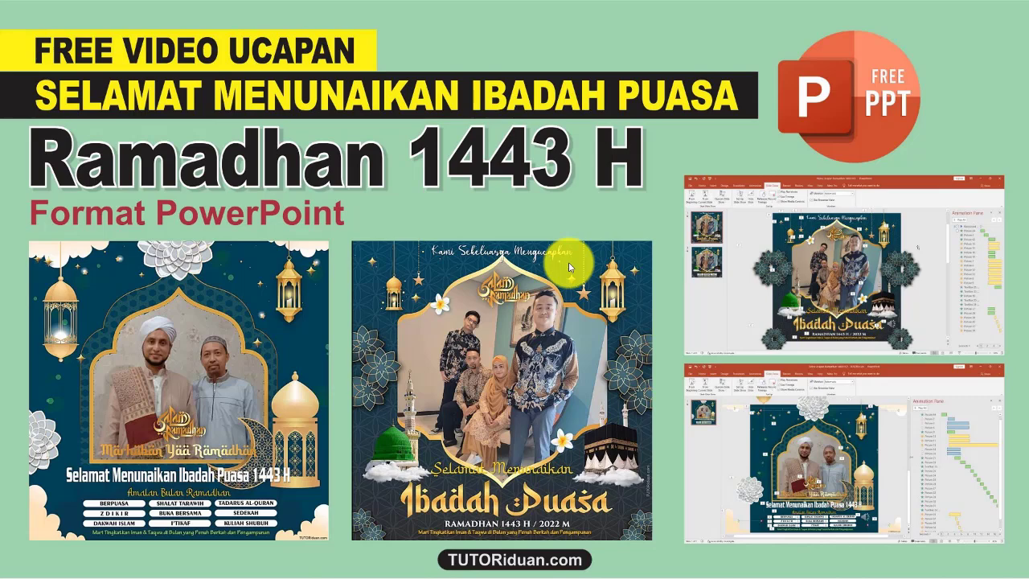
# Bring up the File folder in File Explorer and widen the Name column to show the full archive names.
pyautogui.click(483, 567)
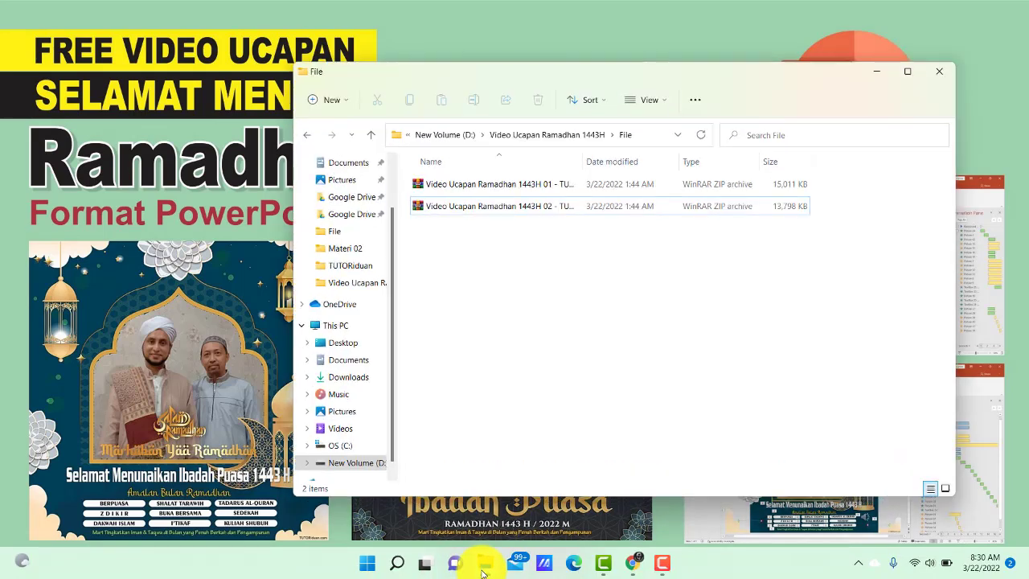
pyautogui.click(474, 185)
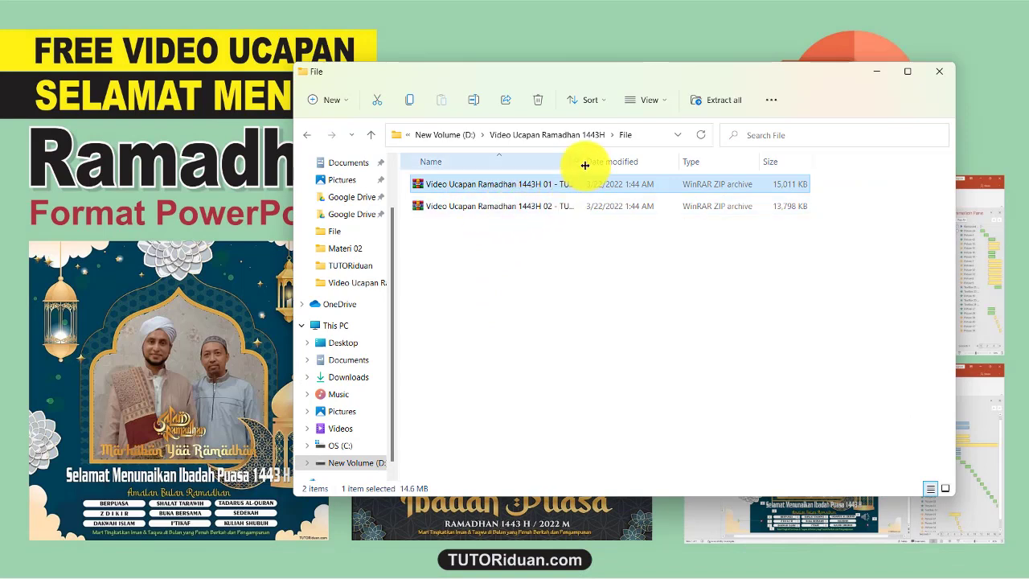
pyautogui.moveTo(586, 161); pyautogui.dragTo(659, 172)
pyautogui.click(592, 271)
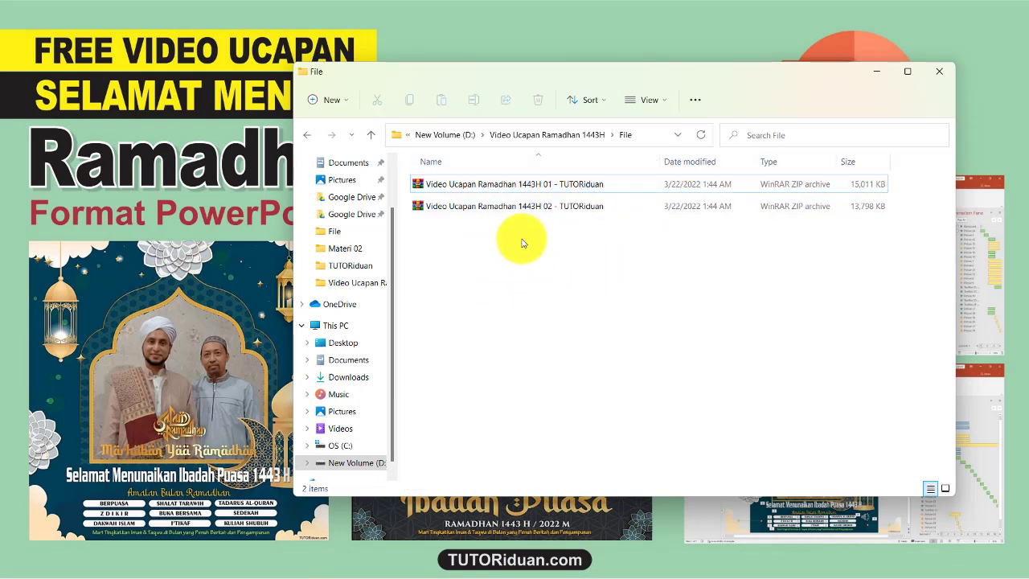
# Start extracting the archive "Video Ucapan Ramadhan 1443H 01 - TUTORiduan" into a folder of the same name and move the password prompt aside.
pyautogui.rightClick(500, 190)
pyautogui.click(535, 393)
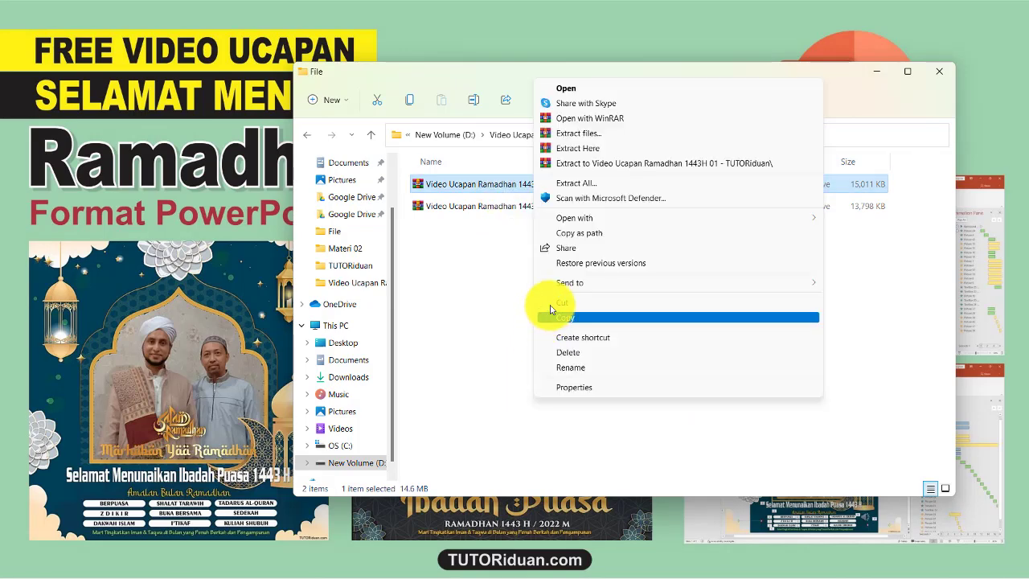
pyautogui.click(581, 163)
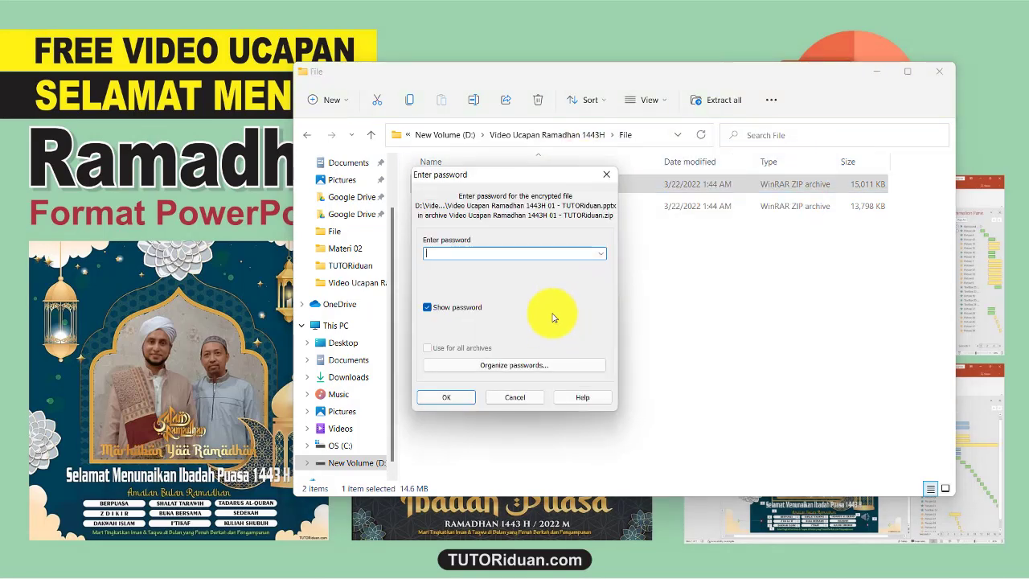
pyautogui.moveTo(510, 180); pyautogui.dragTo(588, 212)
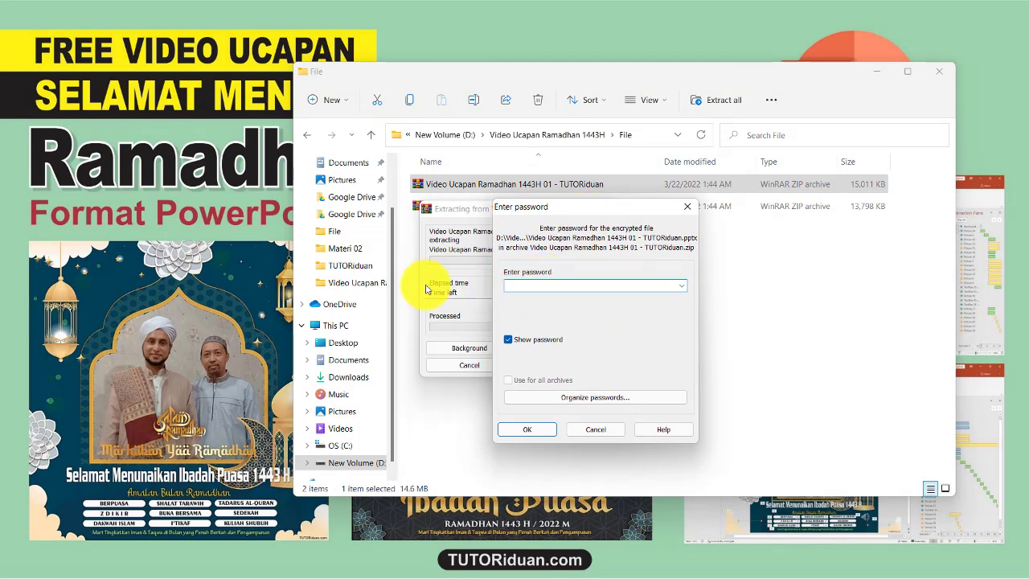
# Switch to Chrome and copy the archive password listed for Video Ucapan Ramadhan 1443H 01 in the article.
pyautogui.moveTo(457, 565)
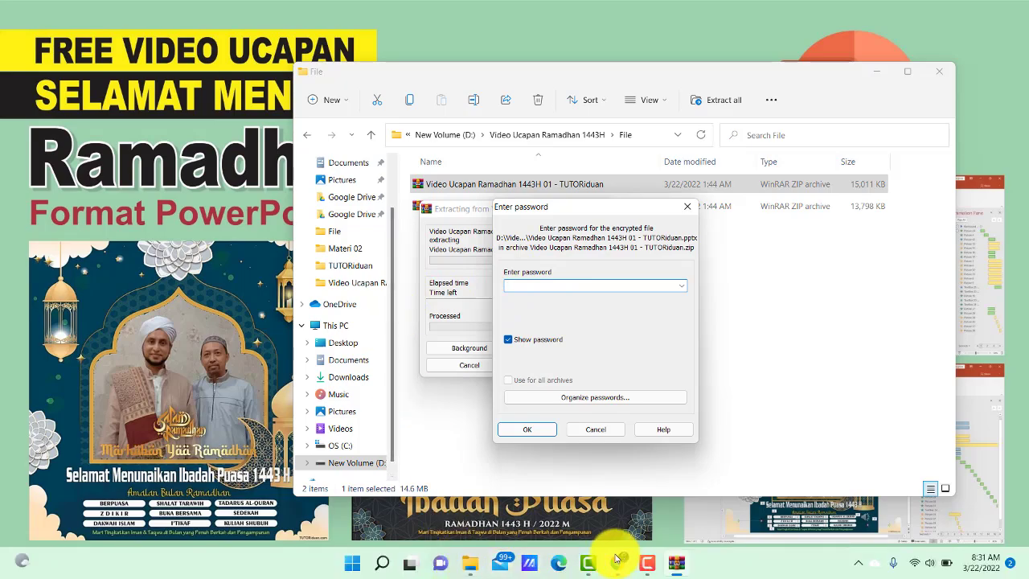
pyautogui.click(617, 563)
pyautogui.scroll(-10, 445, 340)
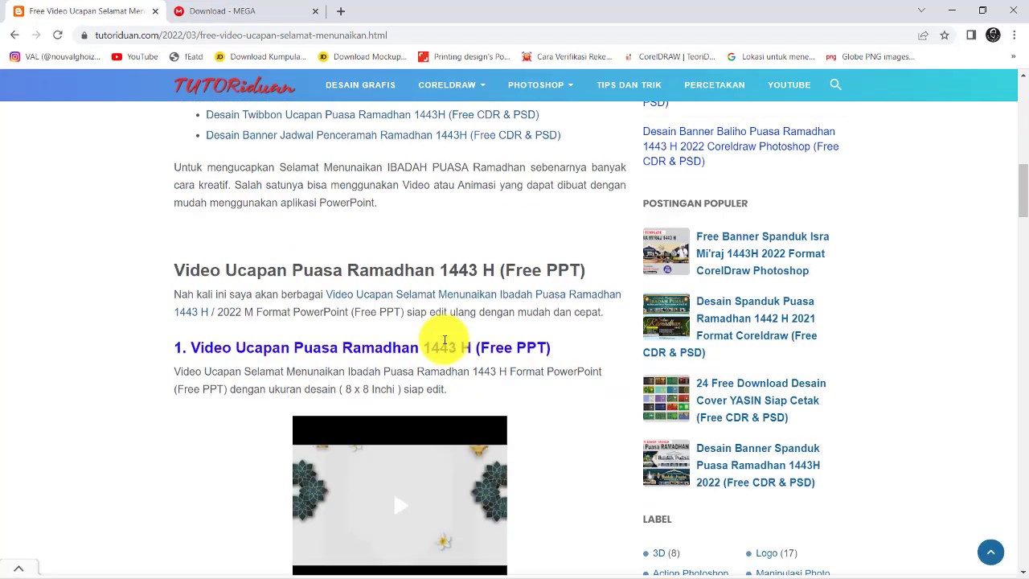
pyautogui.scroll(-8, 445, 339)
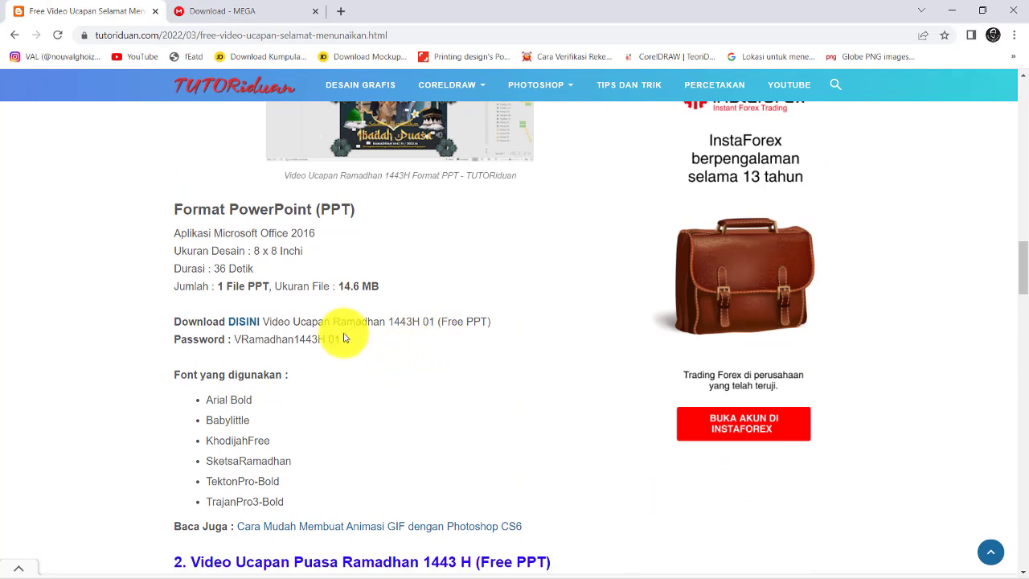
pyautogui.moveTo(342, 338); pyautogui.dragTo(237, 338)
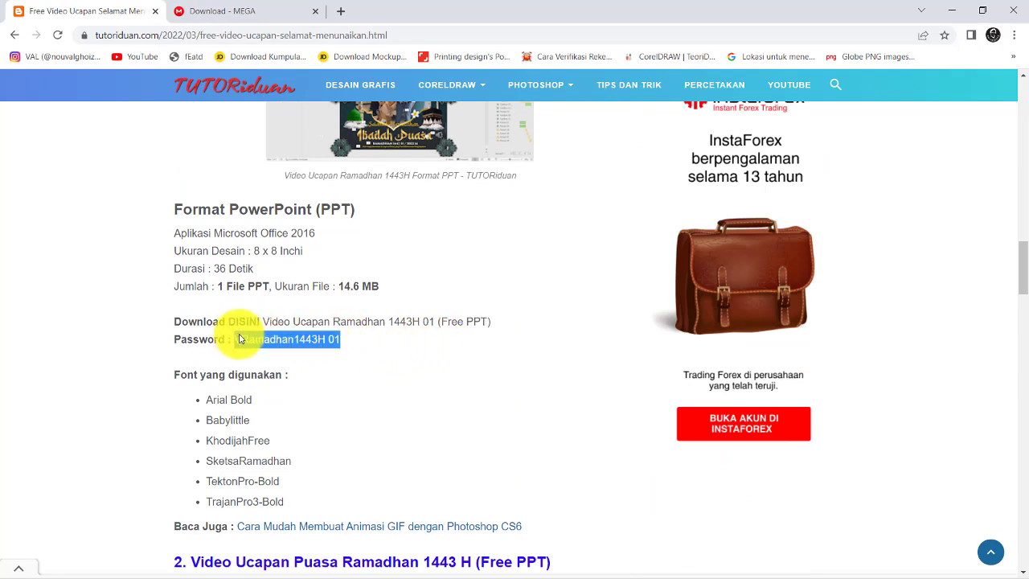
pyautogui.rightClick(259, 344)
pyautogui.click(299, 359)
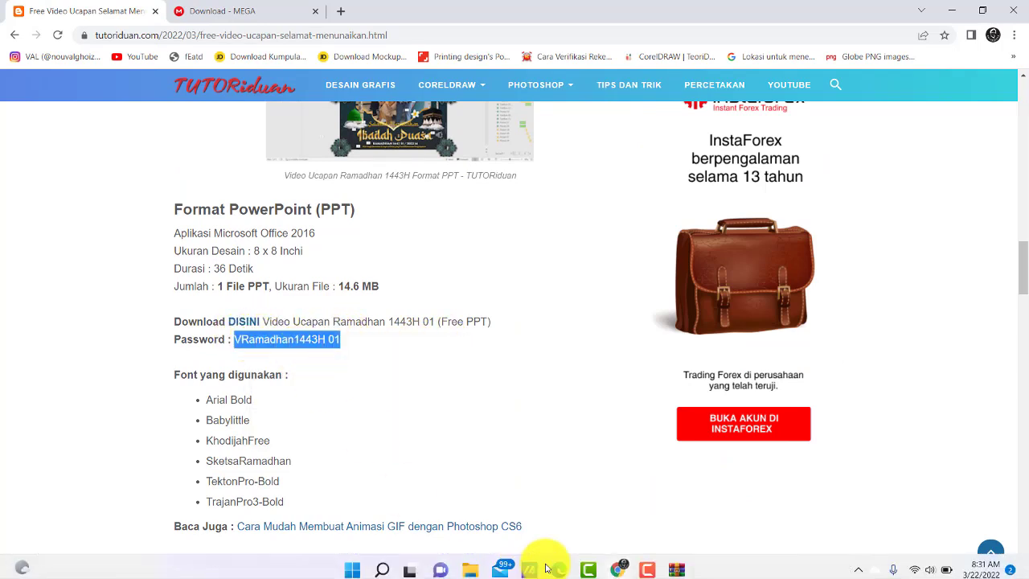
# Return to the WinRAR password prompt and paste the copied archive password to extract Video Ucapan Ramadhan 1443H 01.
pyautogui.click(676, 563)
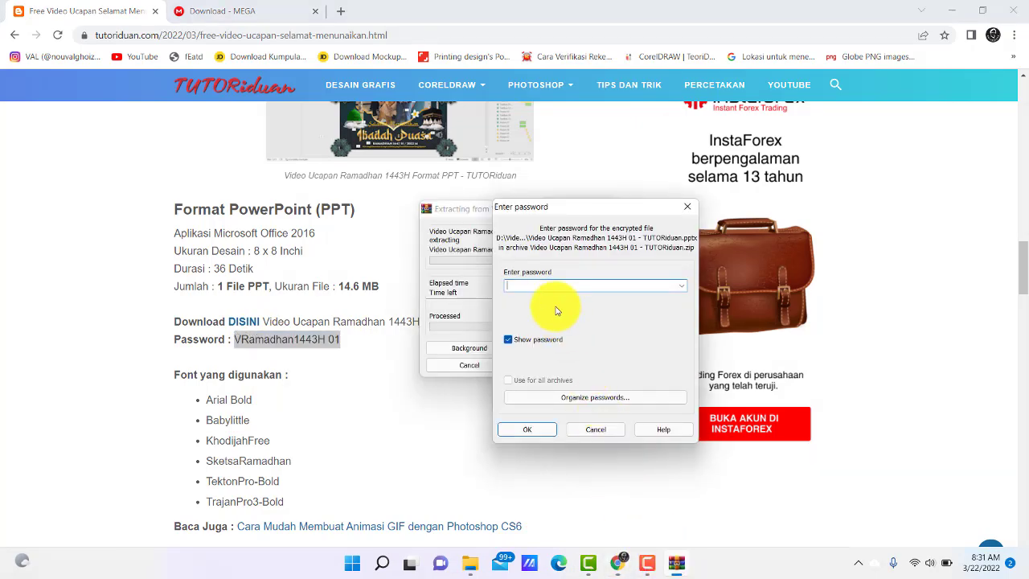
pyautogui.hotkey('ctrl', 'v')
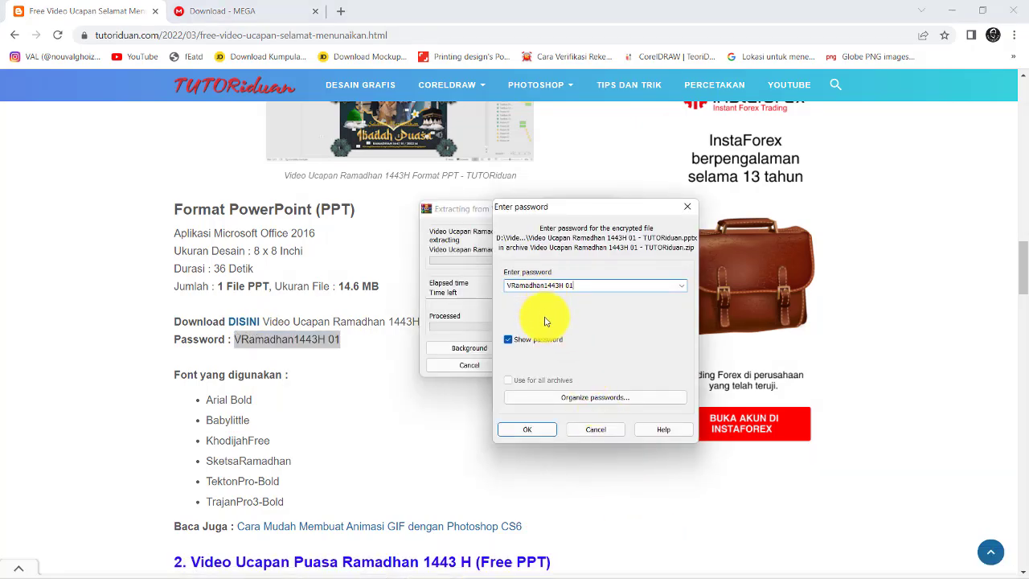
pyautogui.click(521, 428)
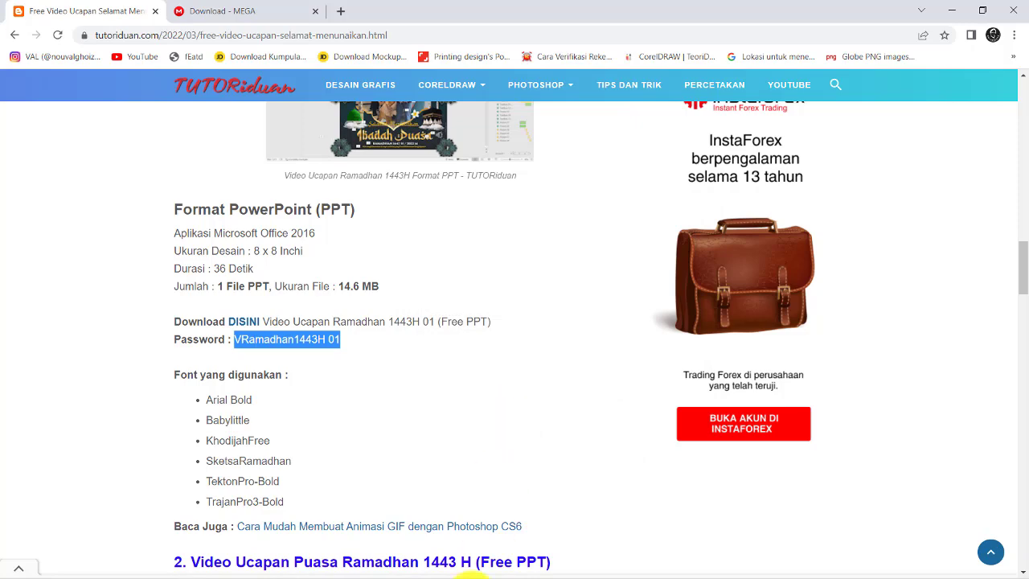
# In File Explorer, extract the archive "Video Ucapan Ramadhan 1443H 02 - TUTORiduan" into the current folder, entering its archive password.
pyautogui.click(483, 561)
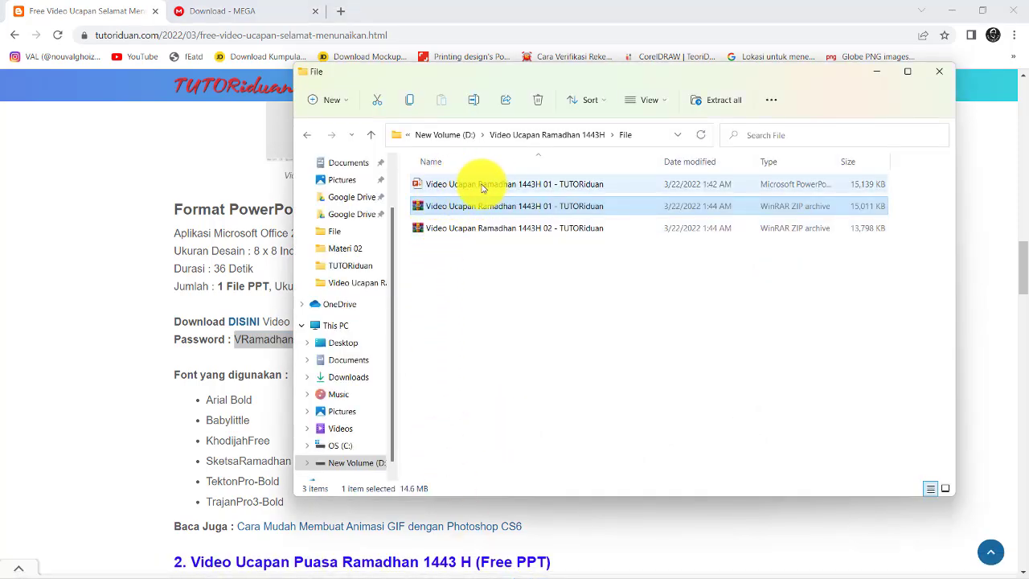
pyautogui.click(466, 229)
pyautogui.rightClick(466, 230)
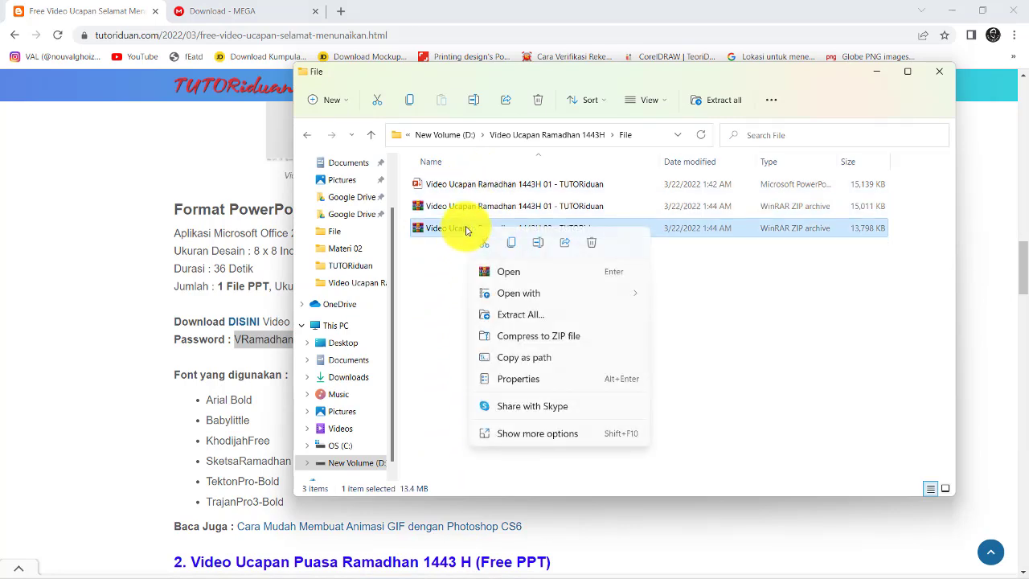
pyautogui.click(515, 428)
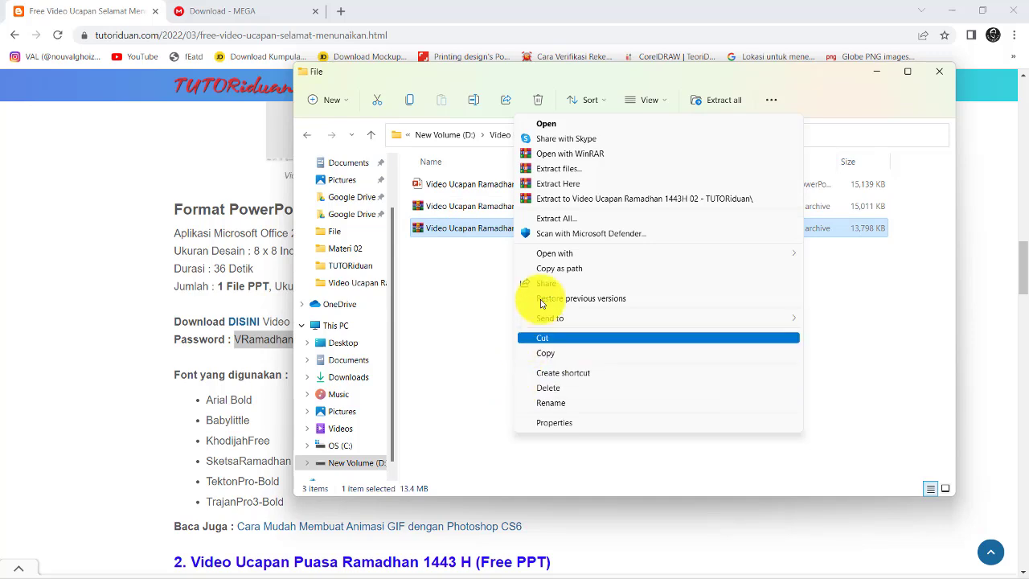
pyautogui.click(551, 182)
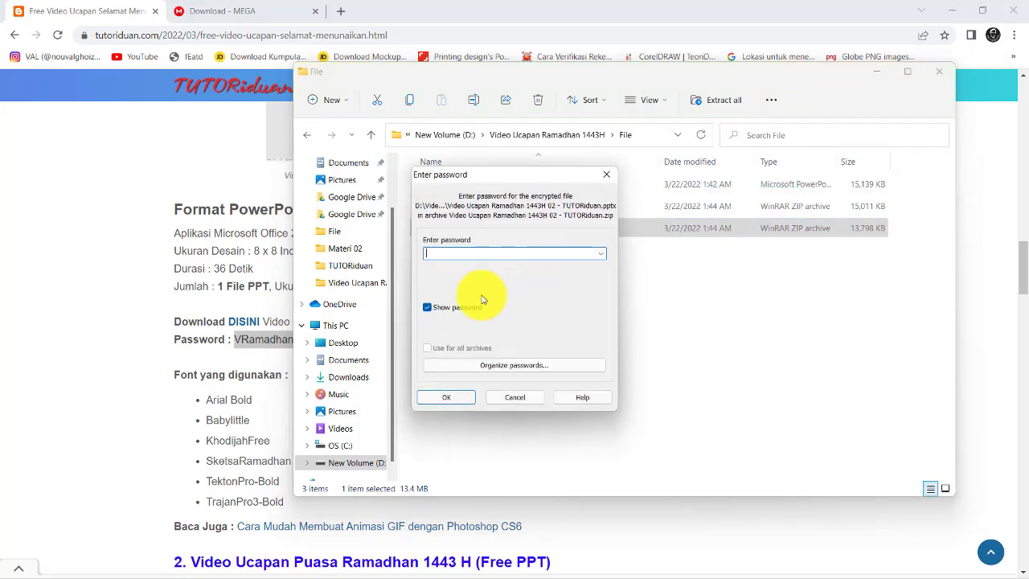
pyautogui.hotkey('ctrl', 'v')
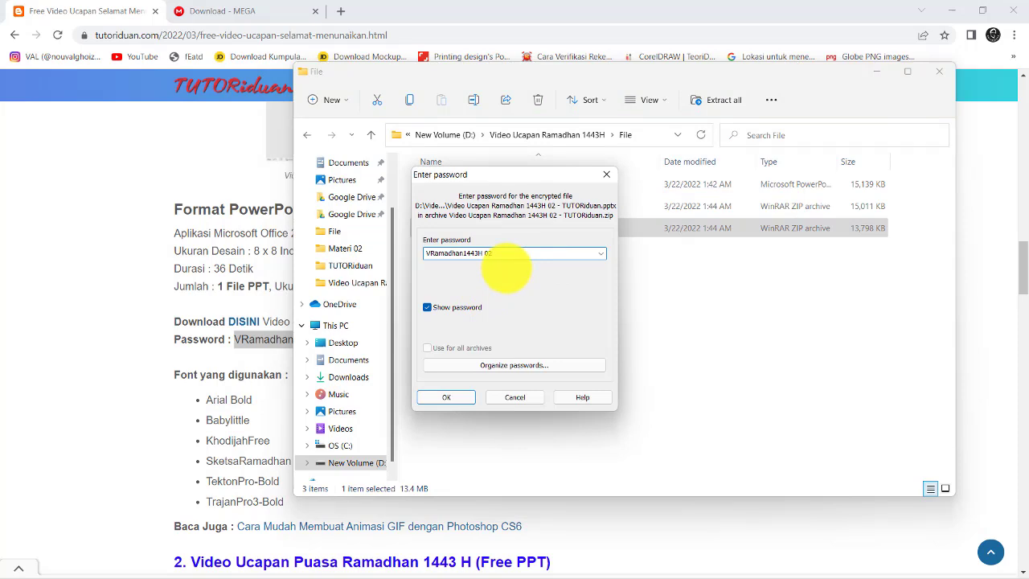
pyautogui.click(438, 397)
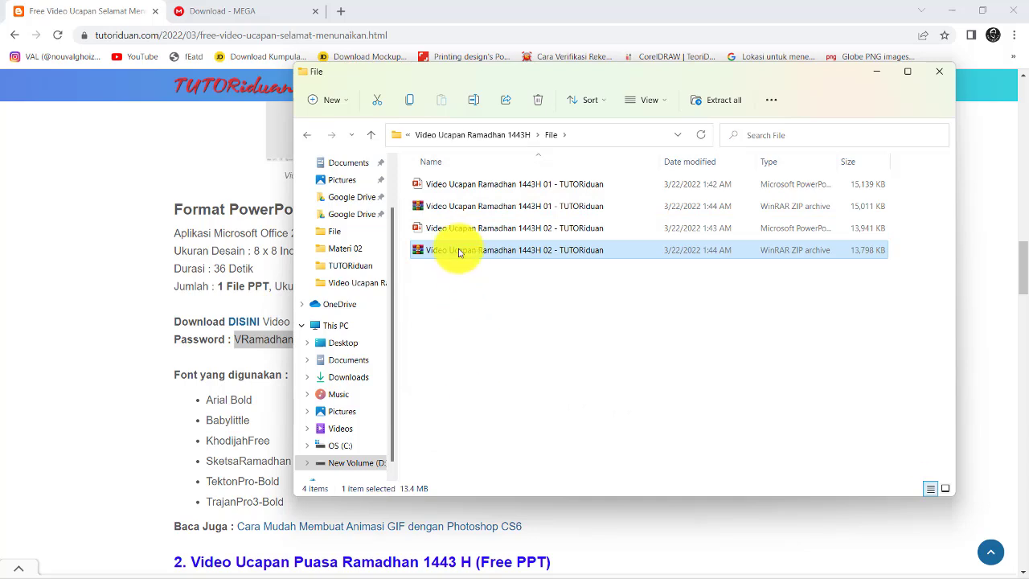
# Open the extracted presentation "Video Ucapan Ramadhan 1443H 01 - TUTORiduan" in PowerPoint.
pyautogui.click(505, 329)
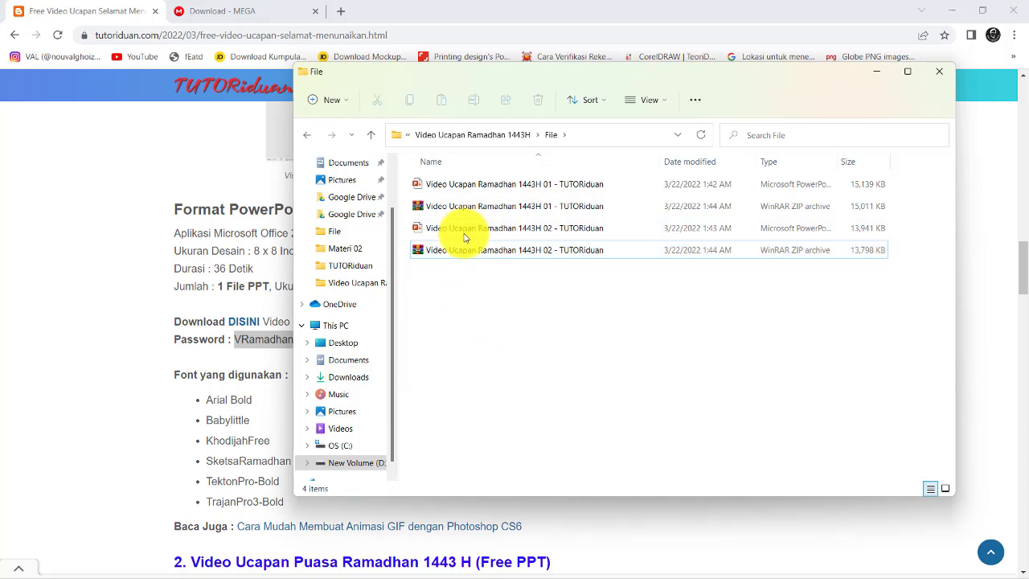
pyautogui.doubleClick(469, 187)
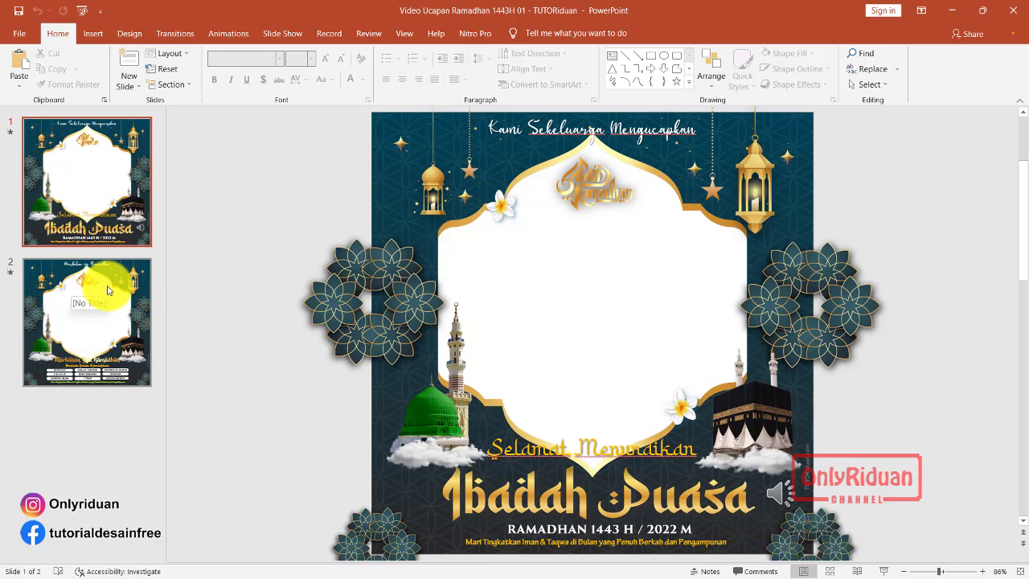
# Show the Animation Pane, widen it, and look through the animations on both slides.
pyautogui.click(227, 36)
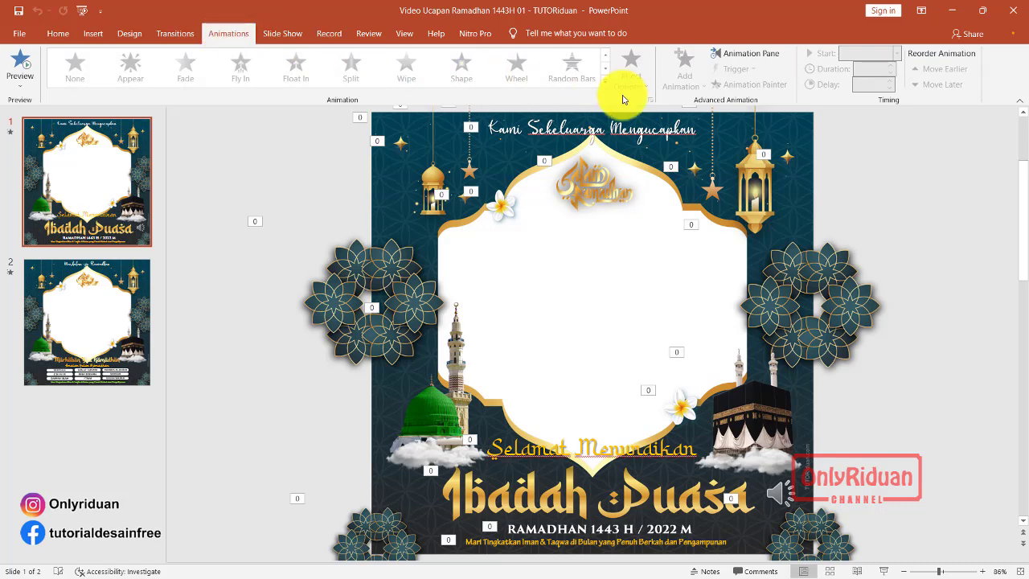
pyautogui.click(748, 54)
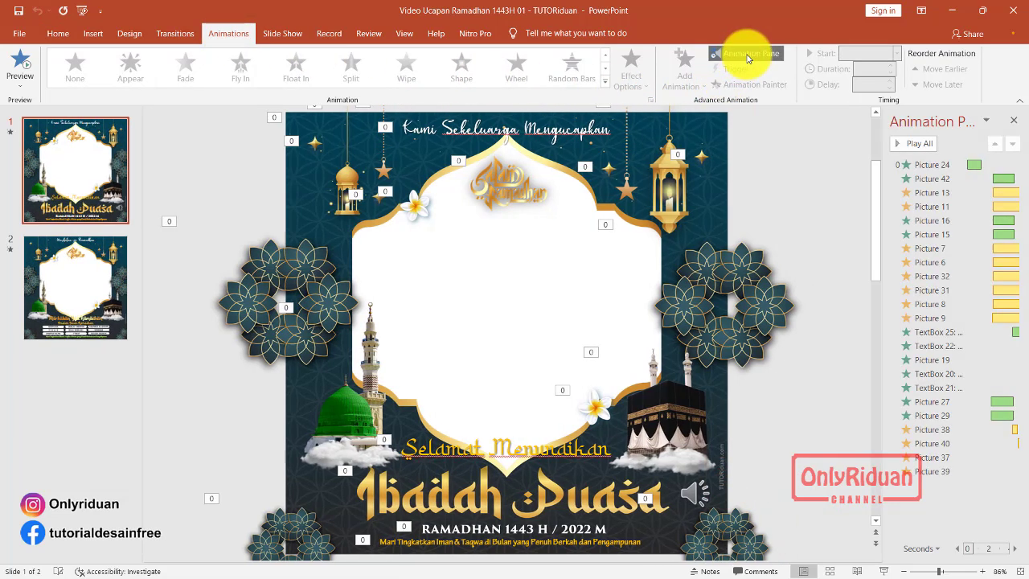
pyautogui.moveTo(881, 164); pyautogui.dragTo(790, 166)
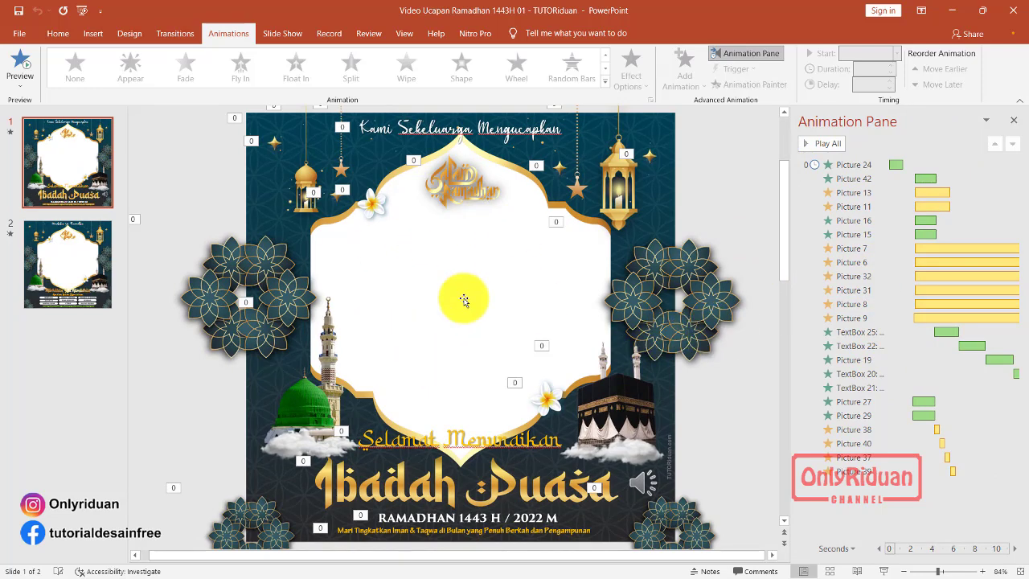
pyautogui.click(72, 279)
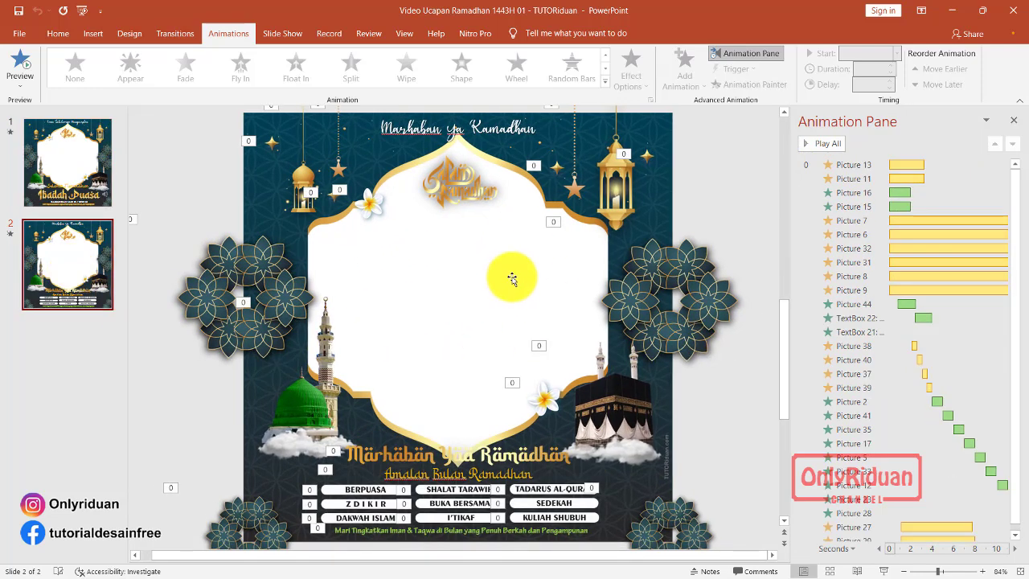
pyautogui.click(79, 185)
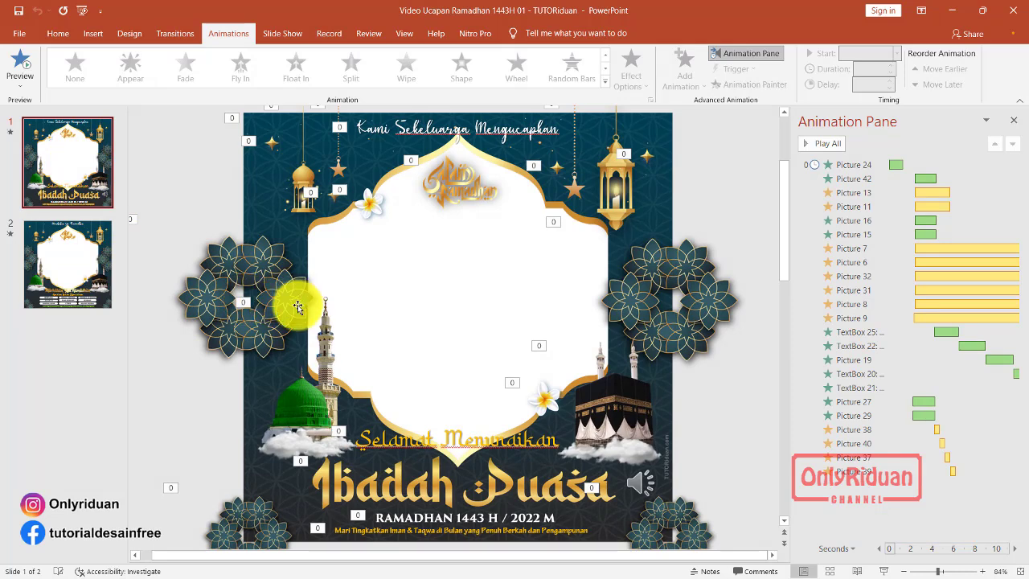
# Insert the picture "1" from the Pictures folder on this device onto the first slide.
pyautogui.click(92, 34)
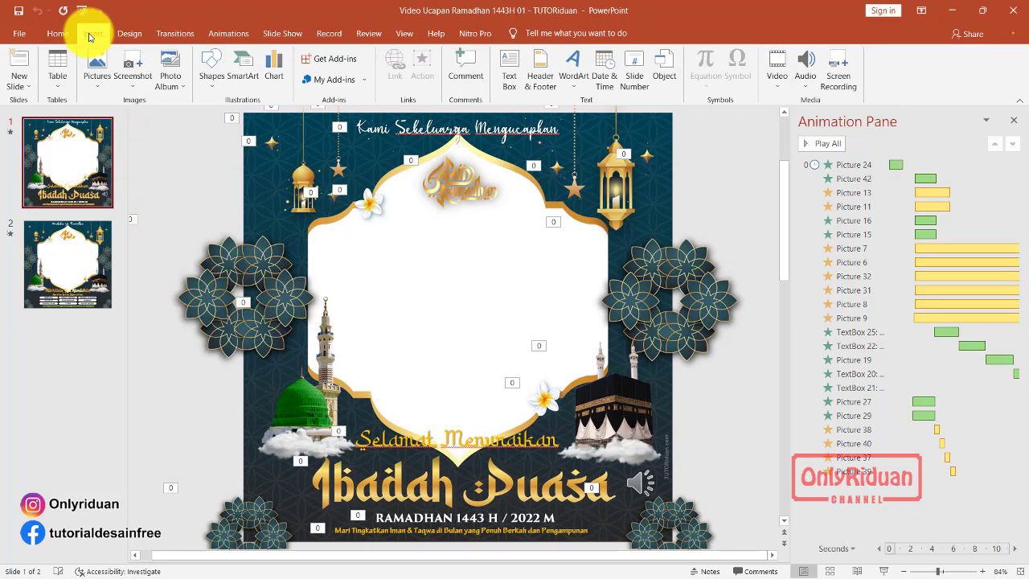
pyautogui.click(98, 80)
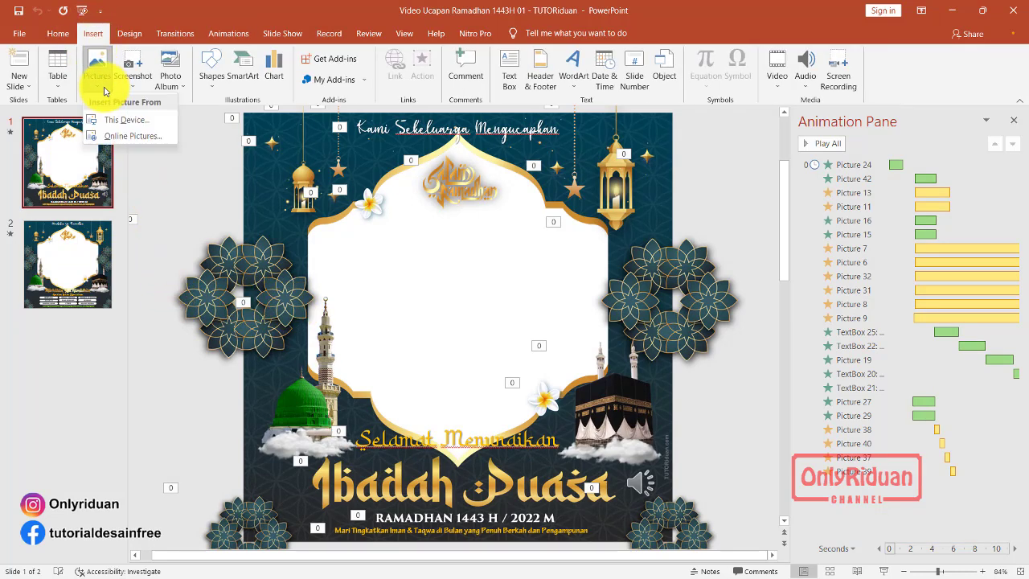
pyautogui.click(133, 127)
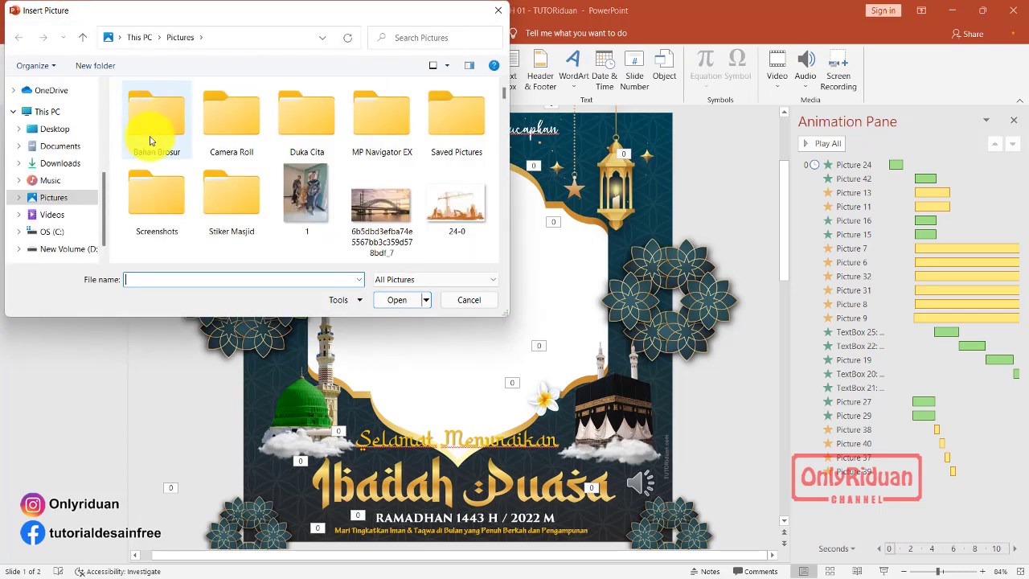
pyautogui.click(299, 189)
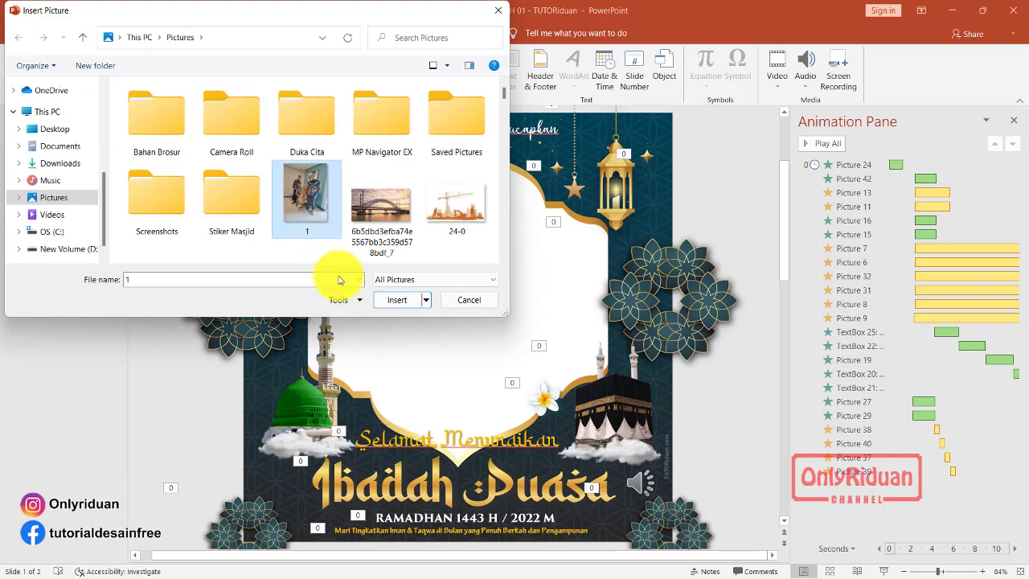
pyautogui.click(397, 301)
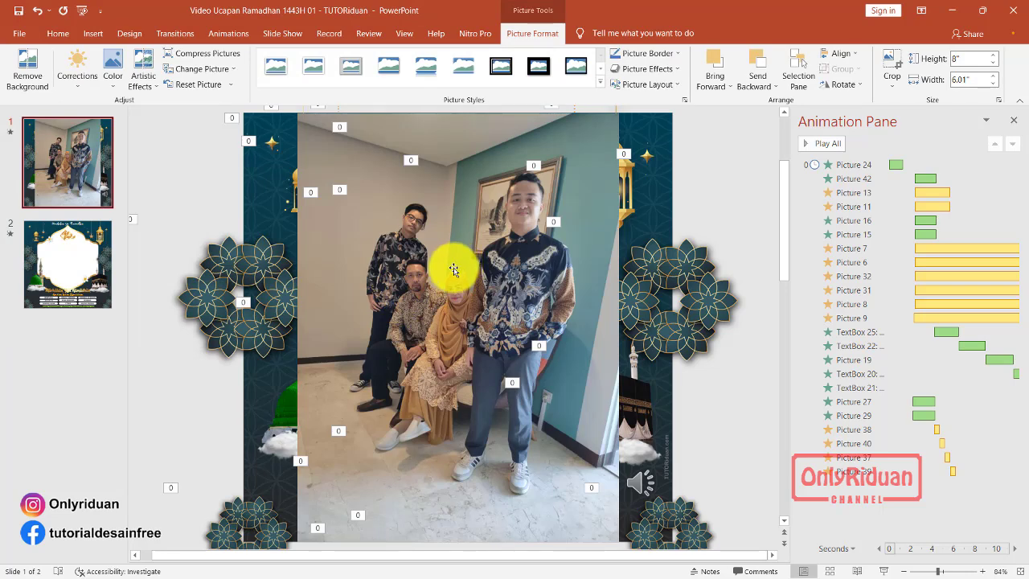
# Shrink the inserted photo proportionally to about 7.53" high by 5.65" wide so it just covers the frame opening.
pyautogui.moveTo(784, 219); pyautogui.dragTo(610, 143)
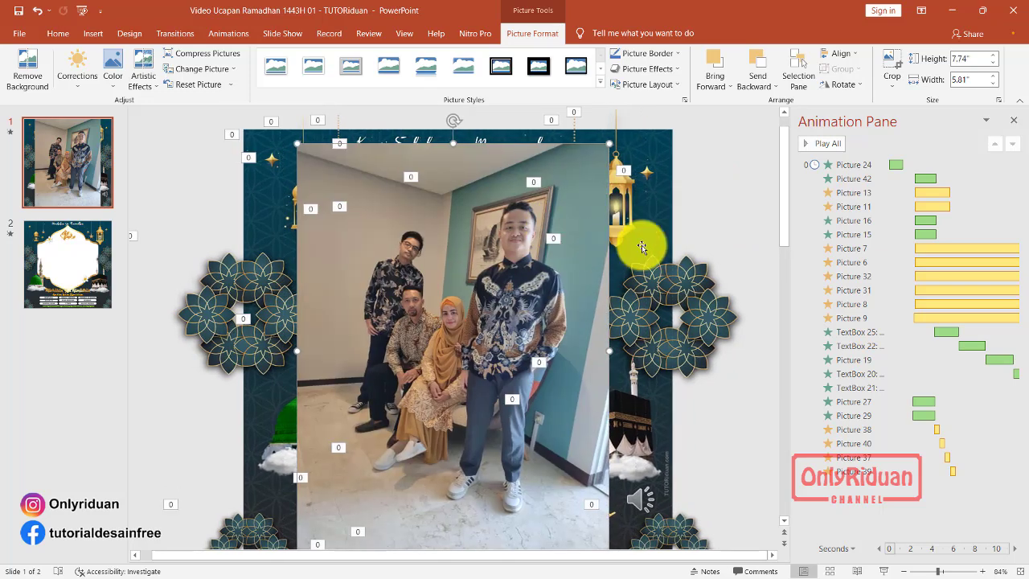
pyautogui.moveTo(788, 217); pyautogui.dragTo(788, 253)
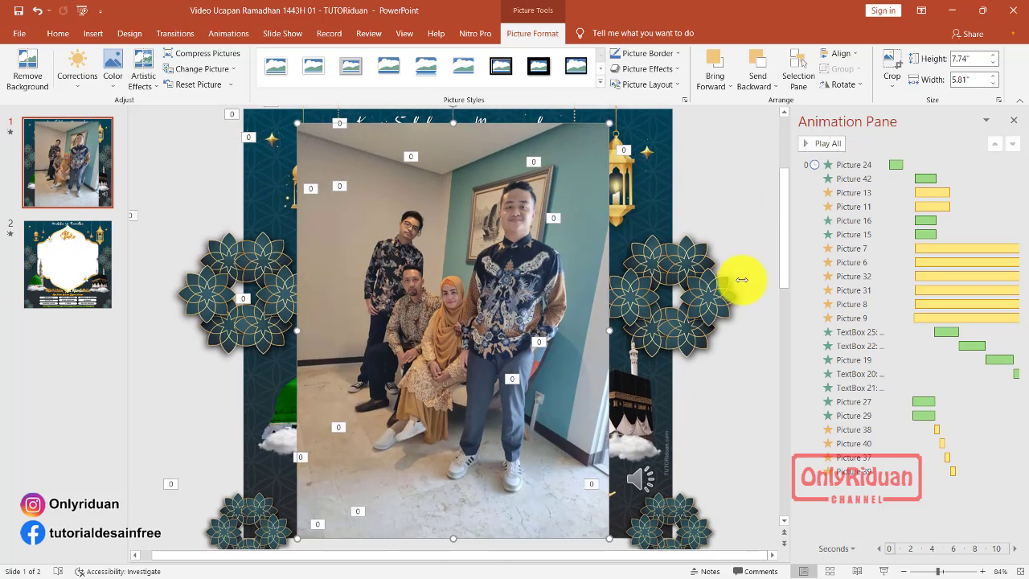
pyautogui.moveTo(295, 535); pyautogui.dragTo(305, 526)
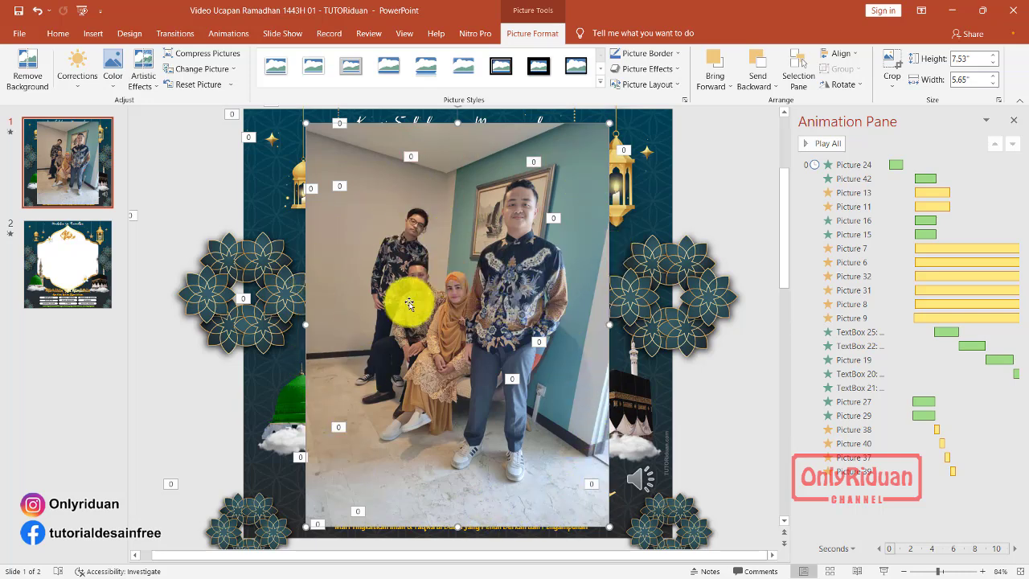
# Send the photo on the first slide to the back, behind the ornamental frame and text.
pyautogui.rightClick(474, 265)
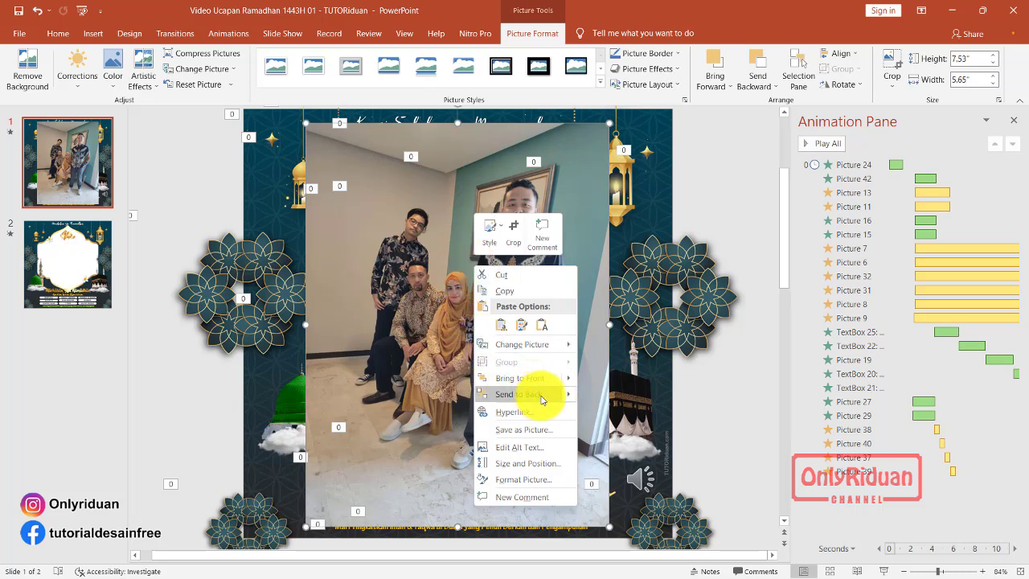
pyautogui.moveTo(568, 397)
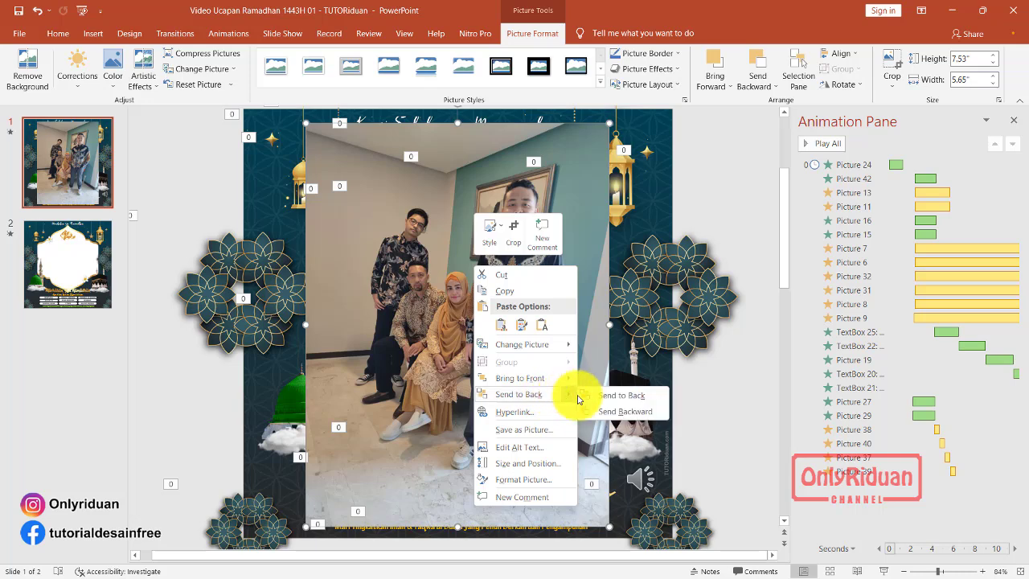
pyautogui.click(625, 395)
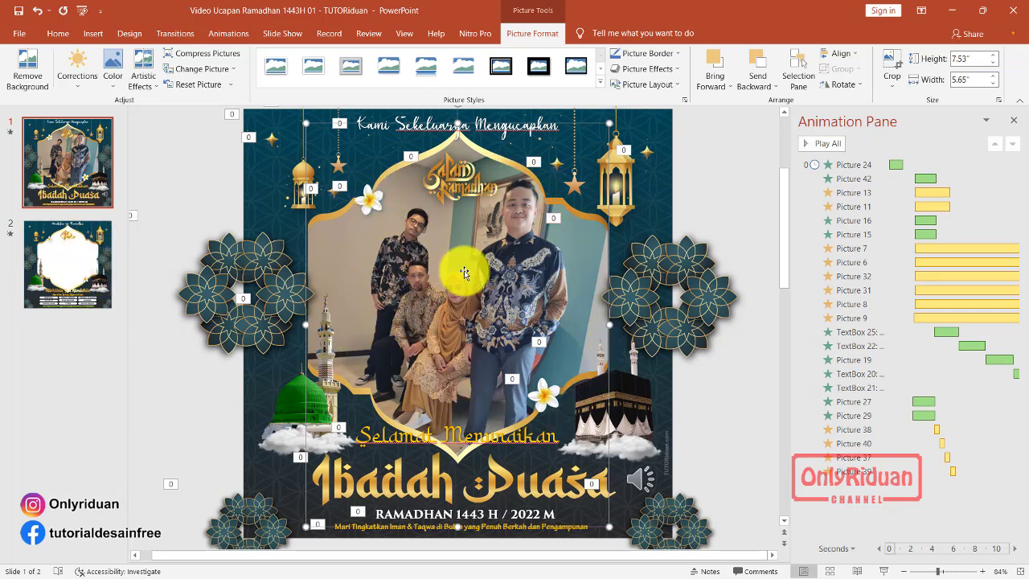
# Copy the photo from the first slide onto the second slide and send it to the back there.
pyautogui.hotkey('ctrl', 'c')
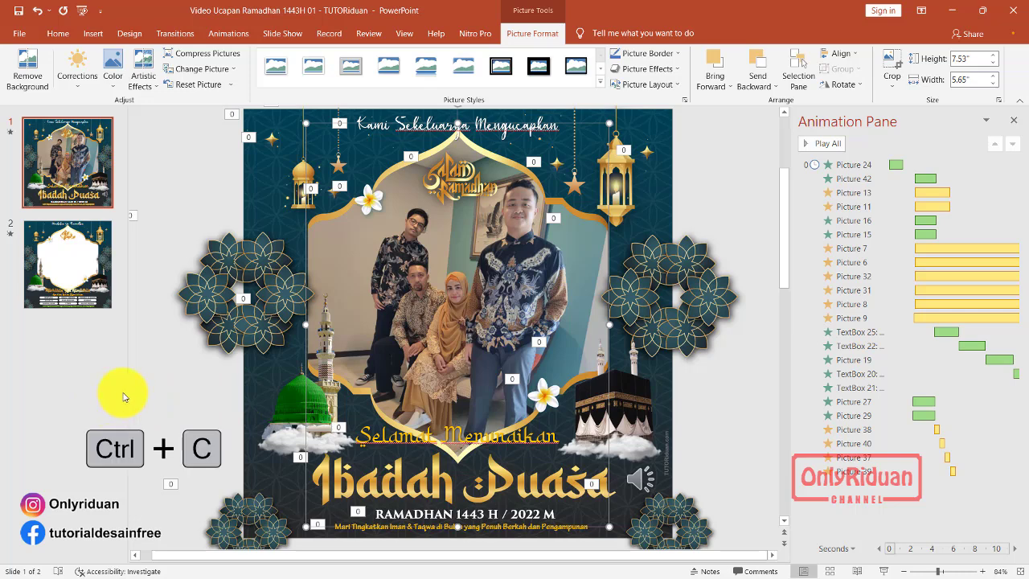
pyautogui.click(83, 272)
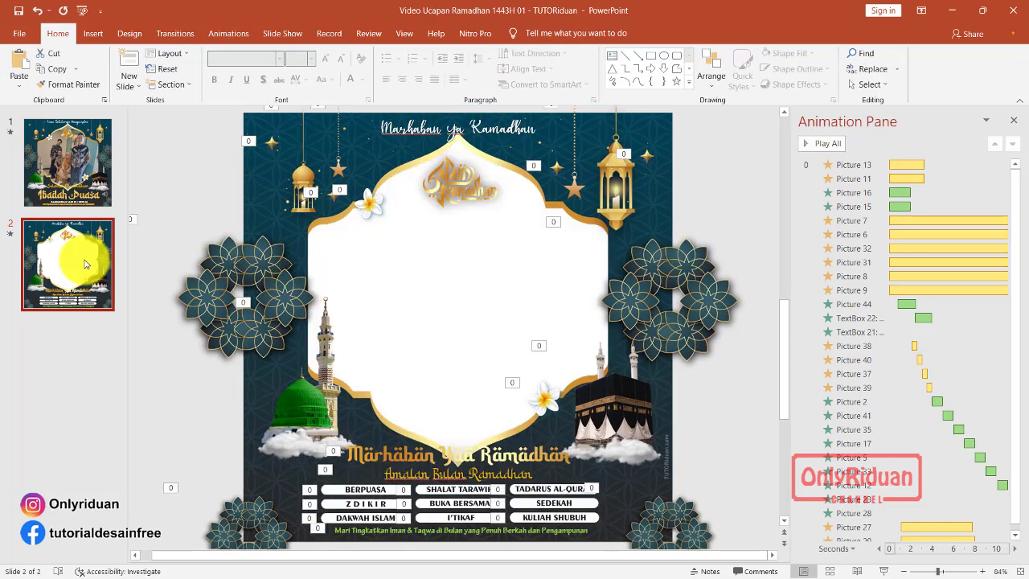
pyautogui.hotkey('ctrl', 'v')
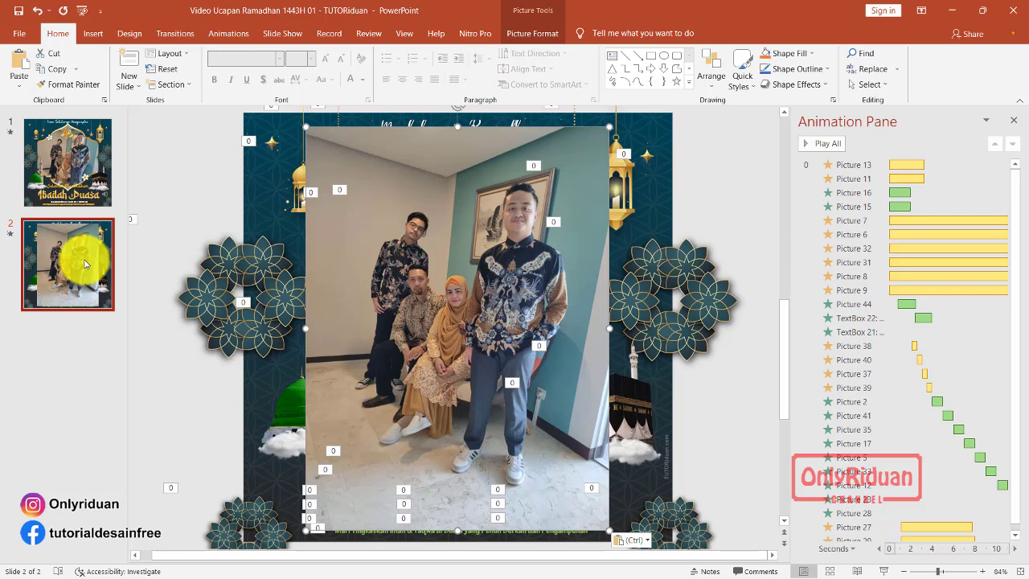
pyautogui.rightClick(441, 251)
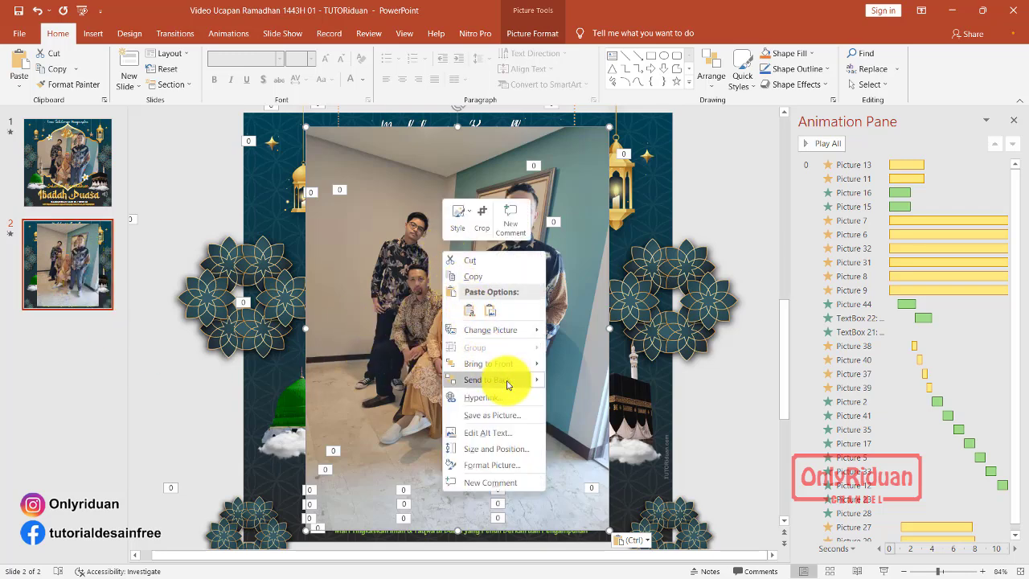
pyautogui.moveTo(543, 384)
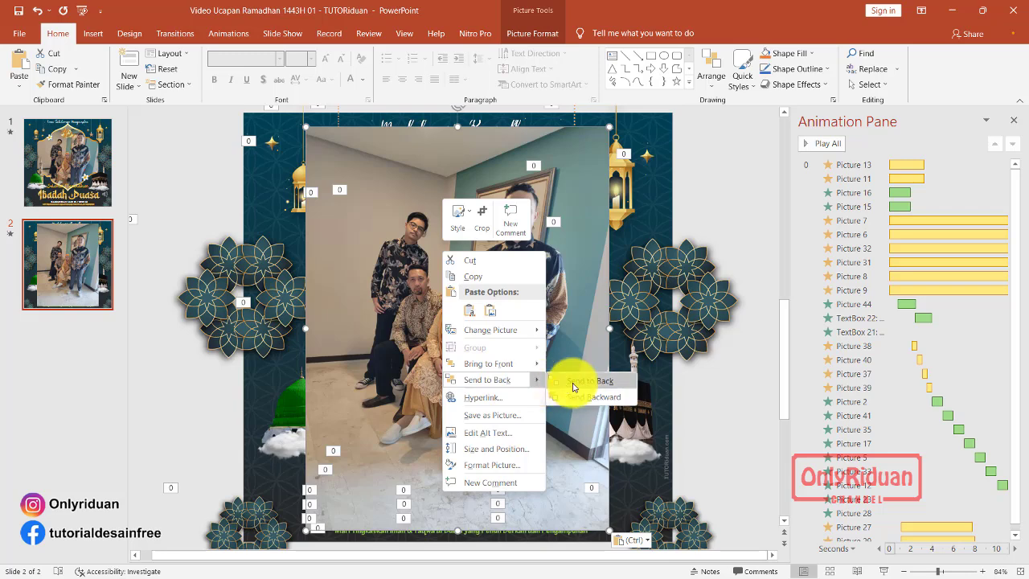
pyautogui.click(591, 381)
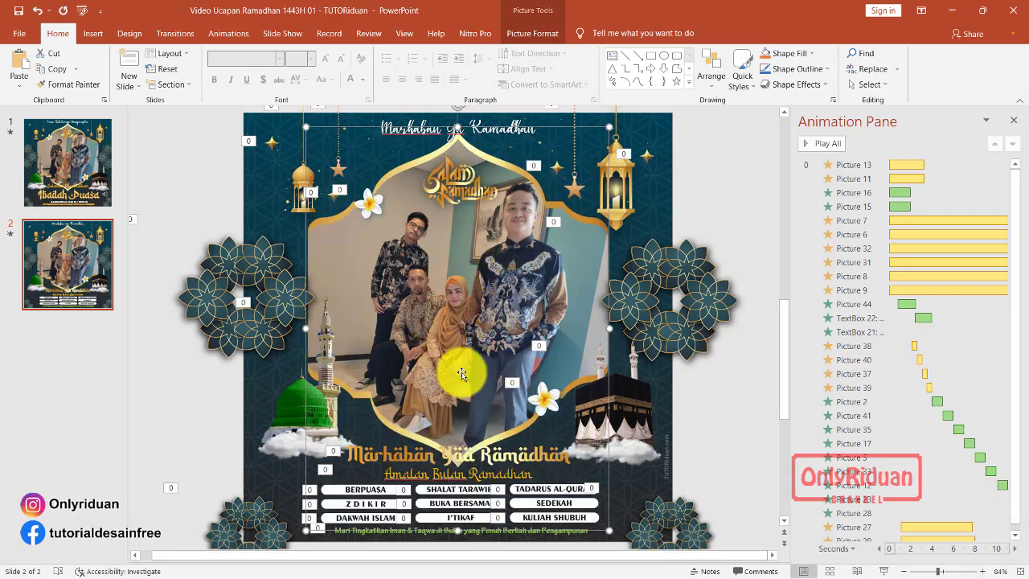
pyautogui.click(89, 168)
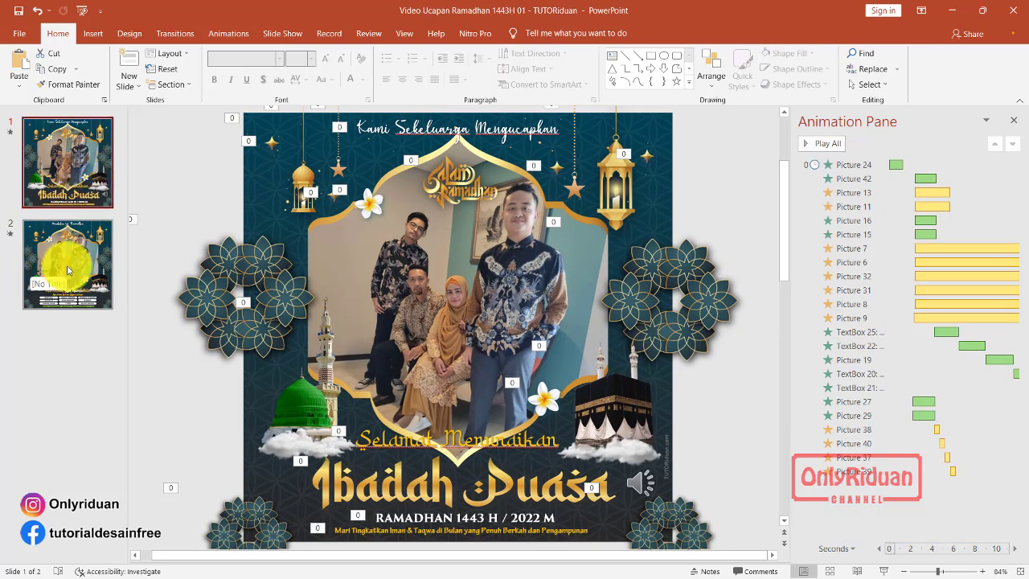
pyautogui.click(68, 271)
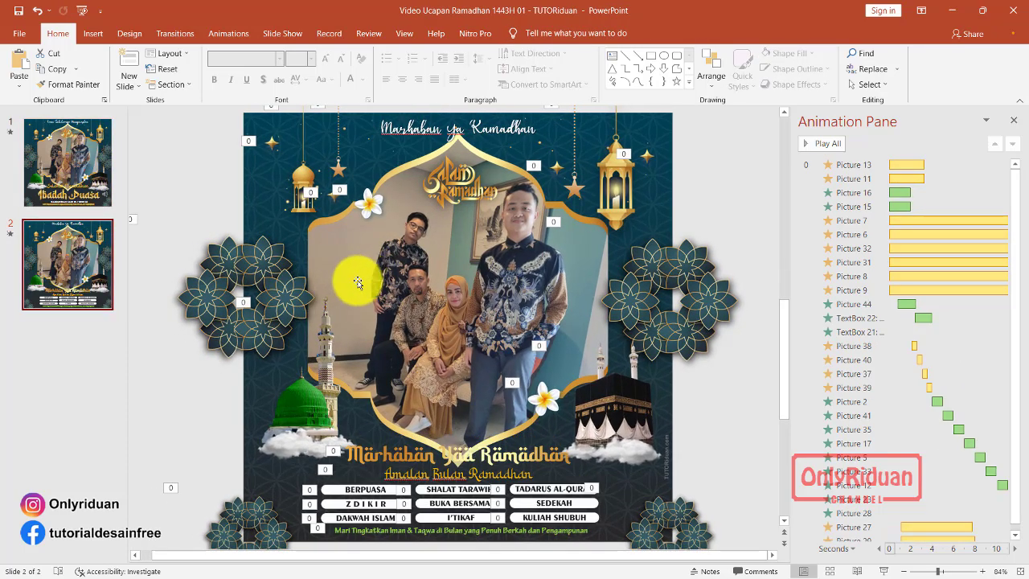
# Select the family photo lying behind the ornamental frame on the first slide by cycling through the stacked objects.
pyautogui.click(77, 157)
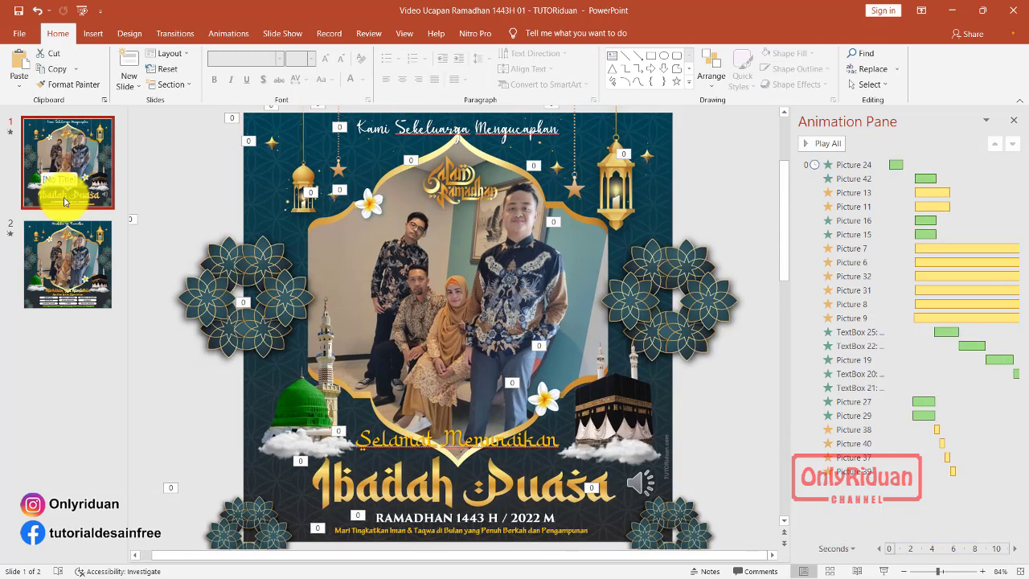
pyautogui.click(449, 318)
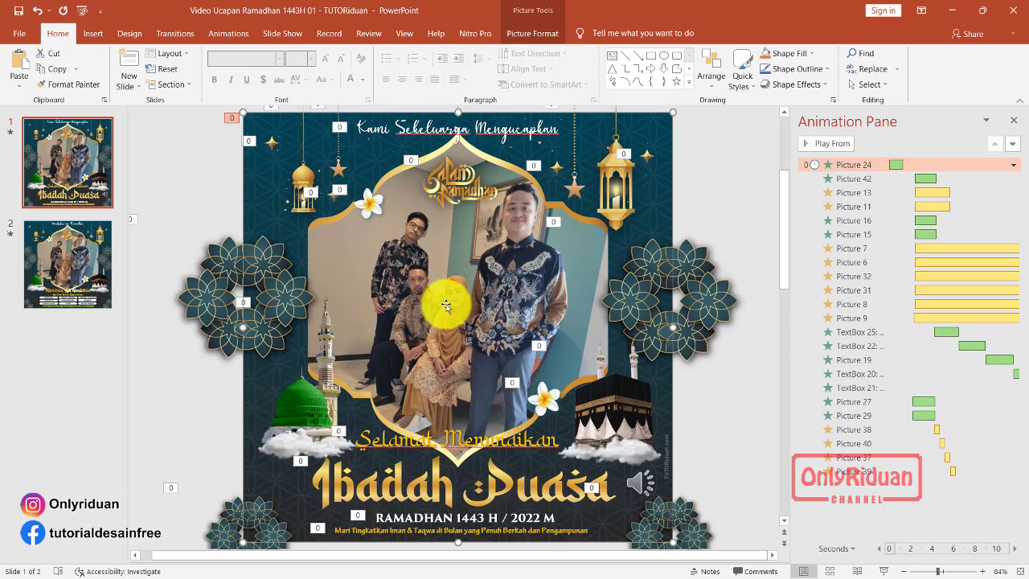
pyautogui.press('Tab')
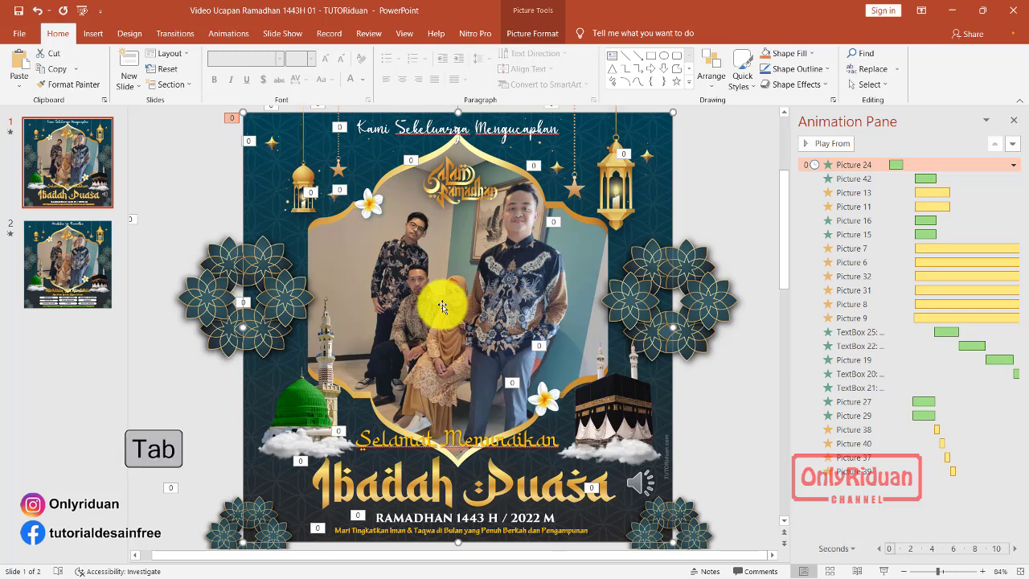
pyautogui.press('Tab')
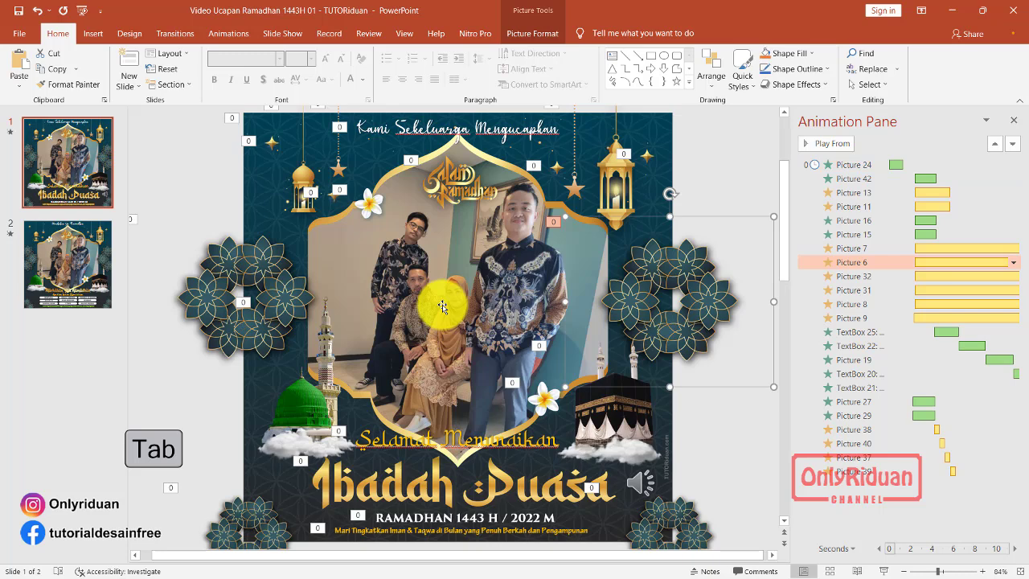
pyautogui.press('Tab')
pyautogui.press('Tab')
pyautogui.press('Tab')
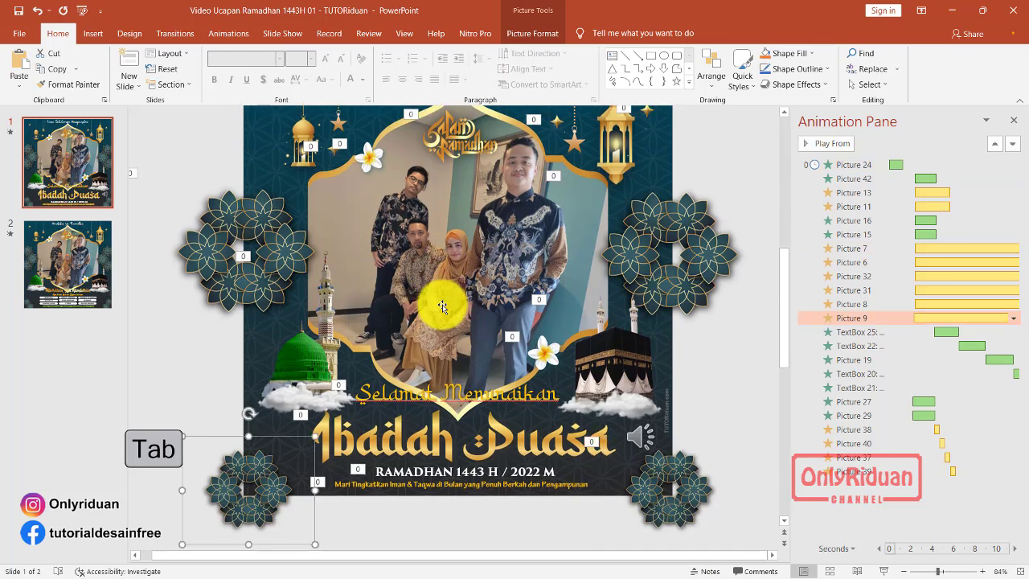
pyautogui.press('Tab')
pyautogui.press('Tab')
pyautogui.press('Tab')
pyautogui.press('Tab')
pyautogui.press('Tab')
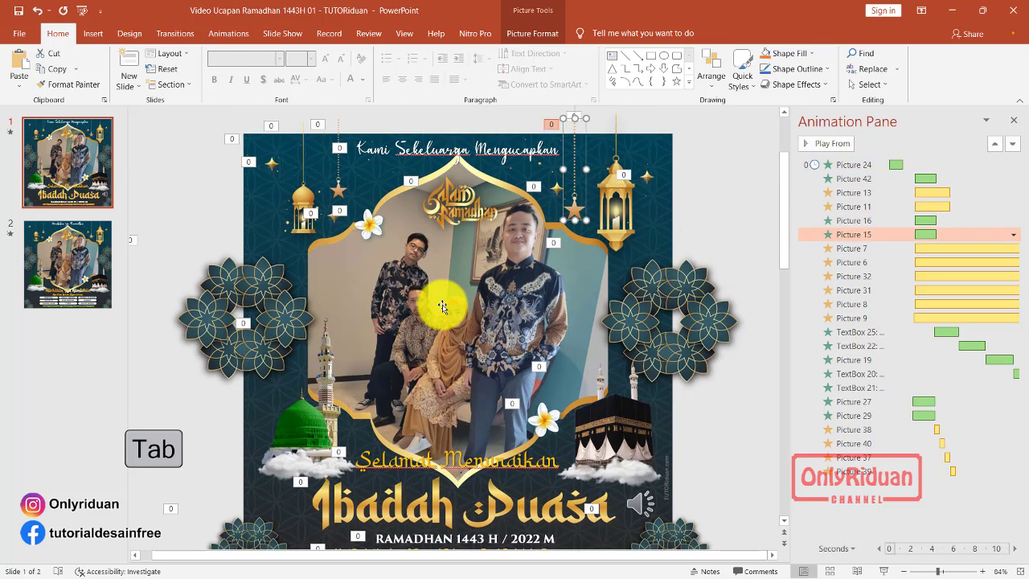
pyautogui.press('Tab')
pyautogui.press('Tab')
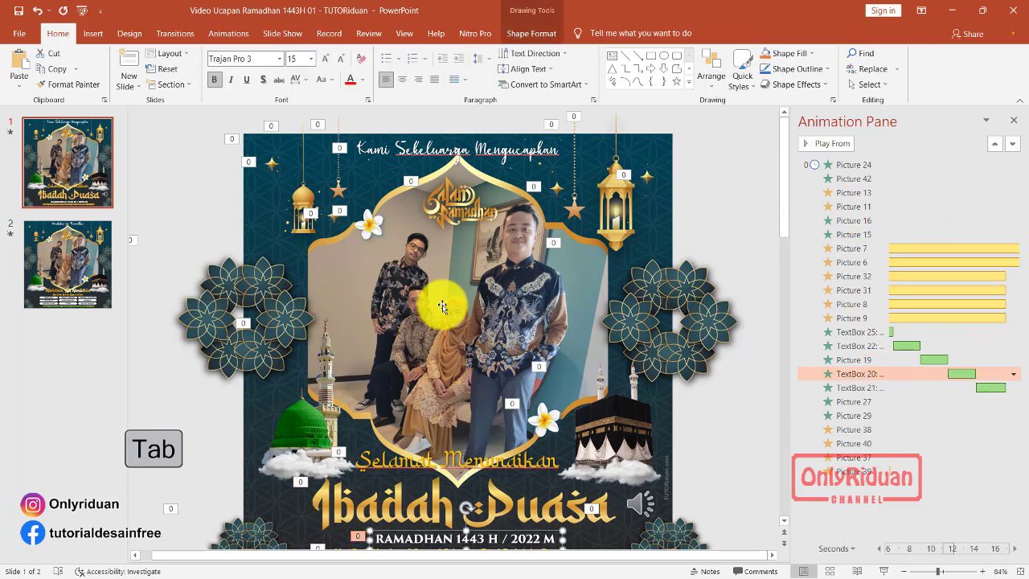
pyautogui.press('Tab')
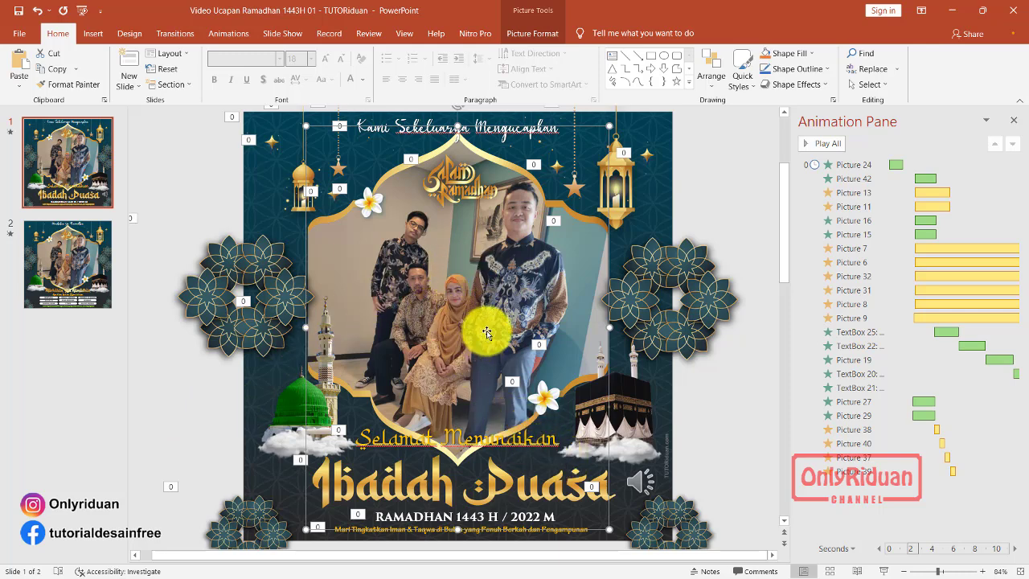
# Apply the Zoom entrance effect to the family photo on the first slide.
pyautogui.click(229, 33)
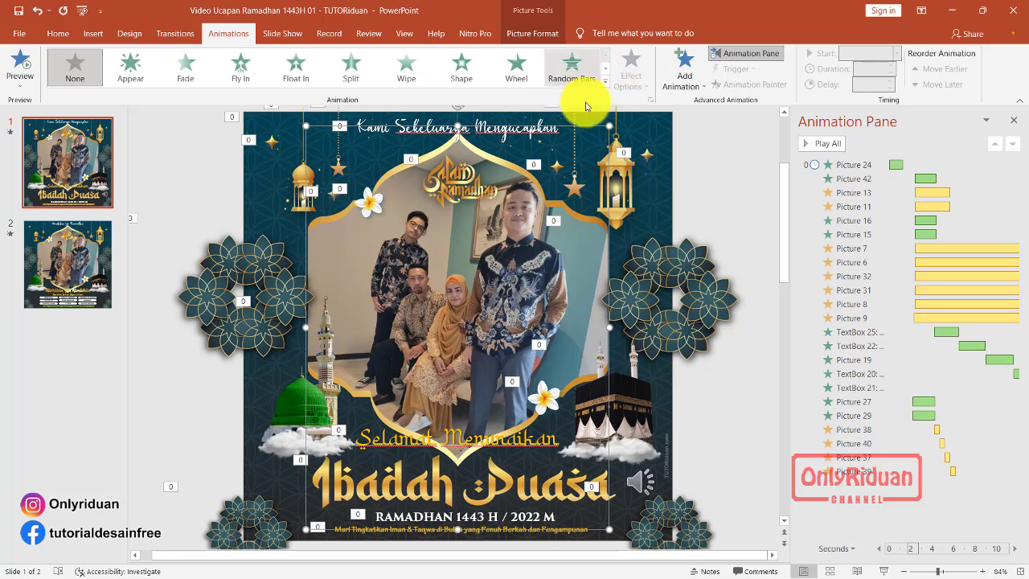
pyautogui.click(605, 86)
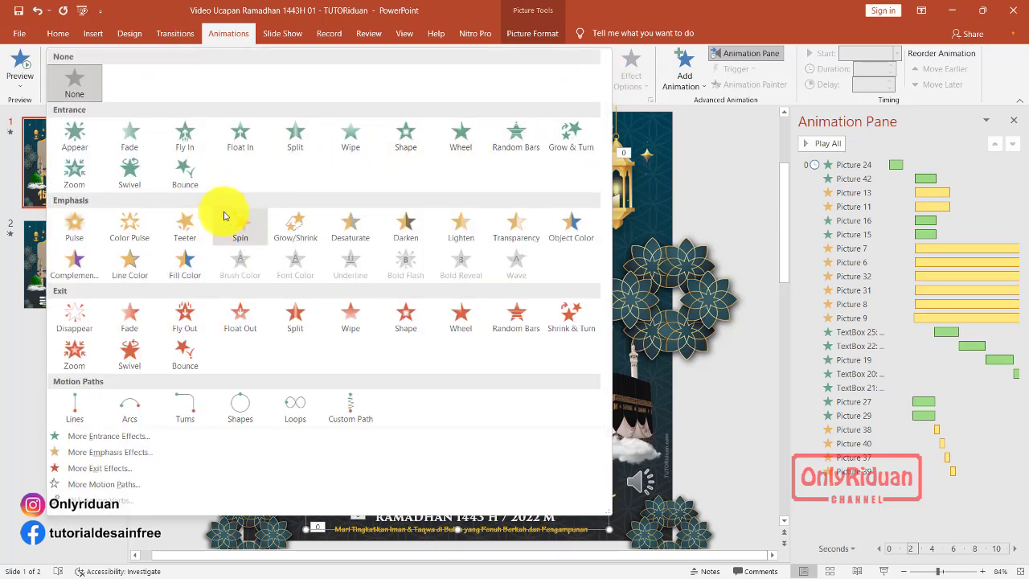
pyautogui.click(96, 439)
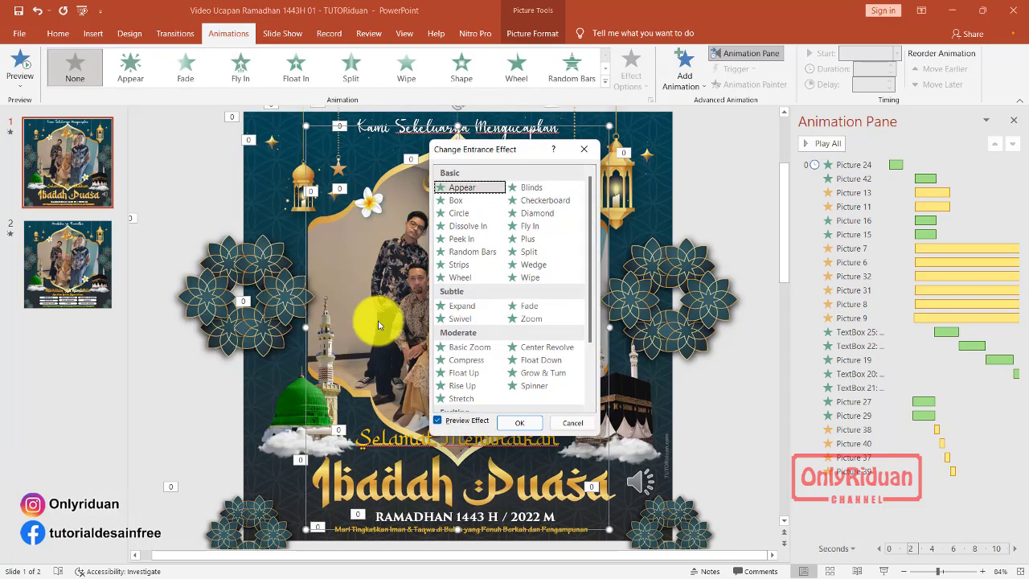
pyautogui.moveTo(521, 156); pyautogui.dragTo(654, 184)
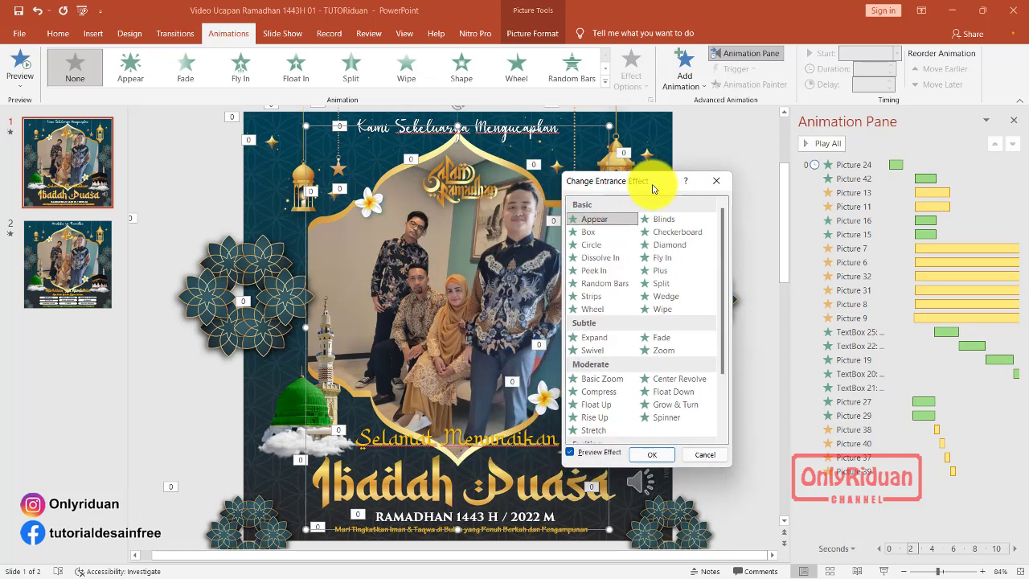
pyautogui.scroll(-2, 711, 322)
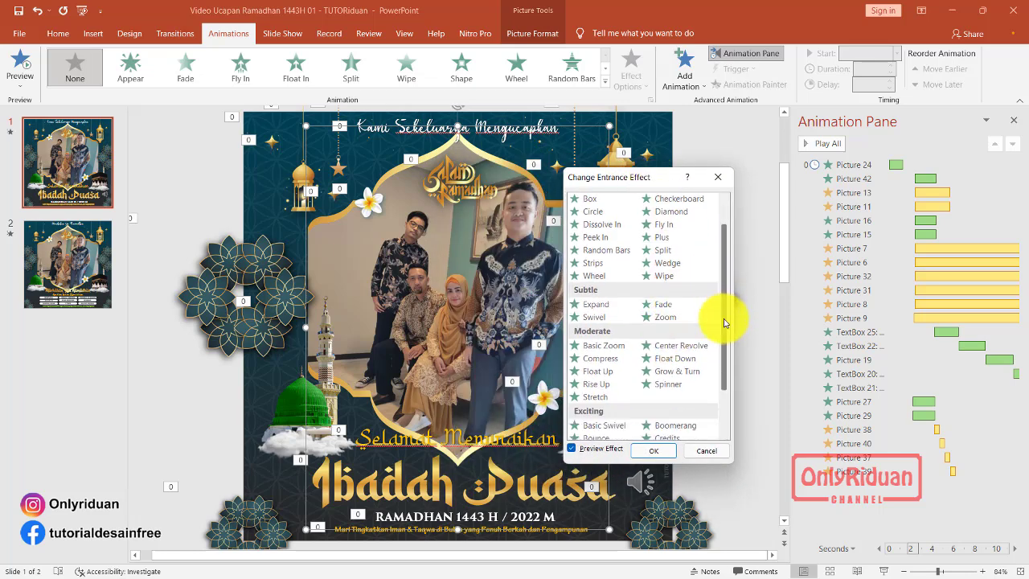
pyautogui.click(671, 318)
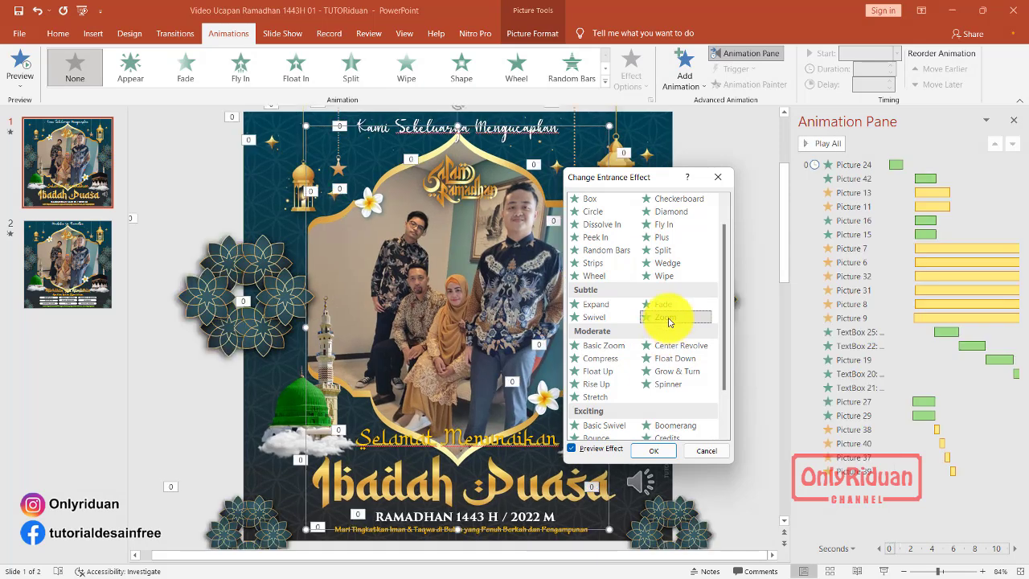
pyautogui.click(645, 452)
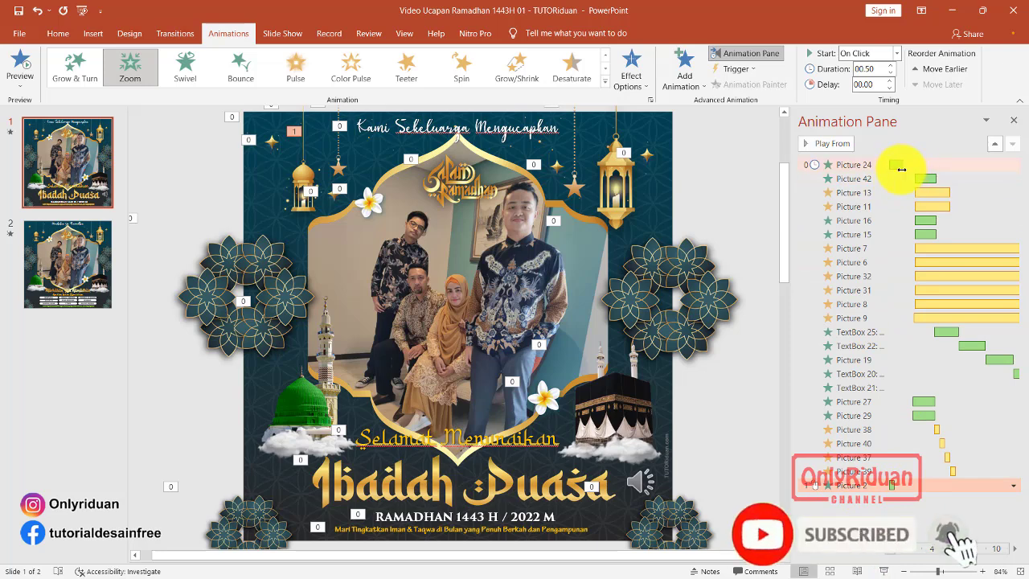
# Move the photo's animation directly after Picture 24 in the animation order and set it to start with previous.
pyautogui.moveTo(899, 166)
pyautogui.mouseDown()
pyautogui.moveTo(914, 402)
pyautogui.moveTo(902, 324)
pyautogui.moveTo(903, 173)
pyautogui.mouseUp()
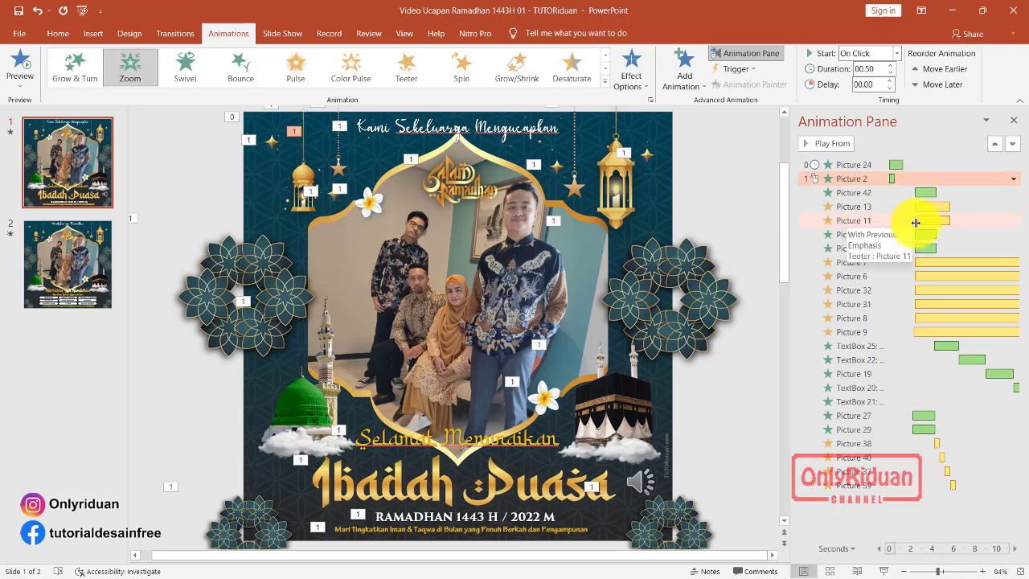
pyautogui.rightClick(913, 177)
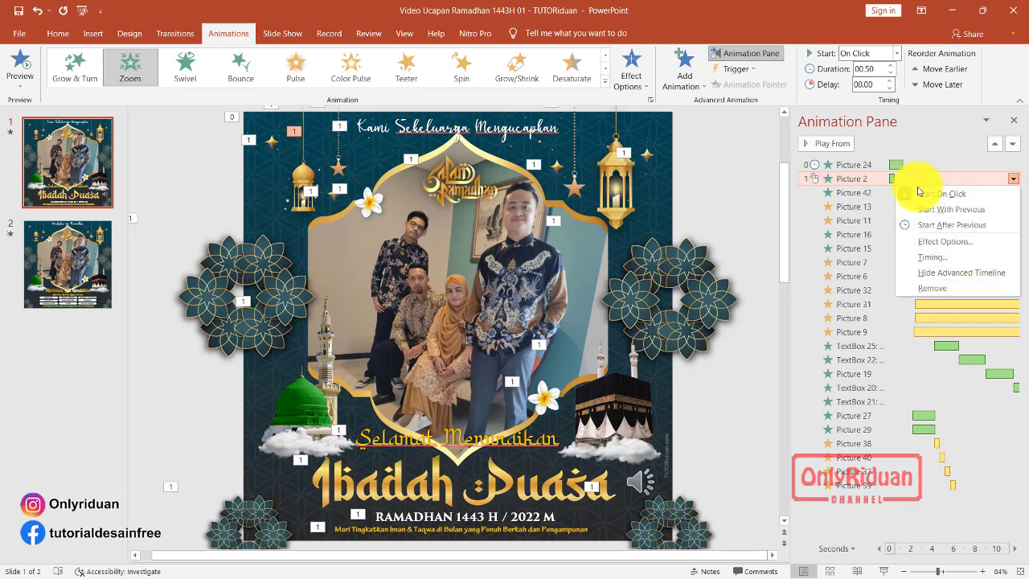
pyautogui.click(927, 211)
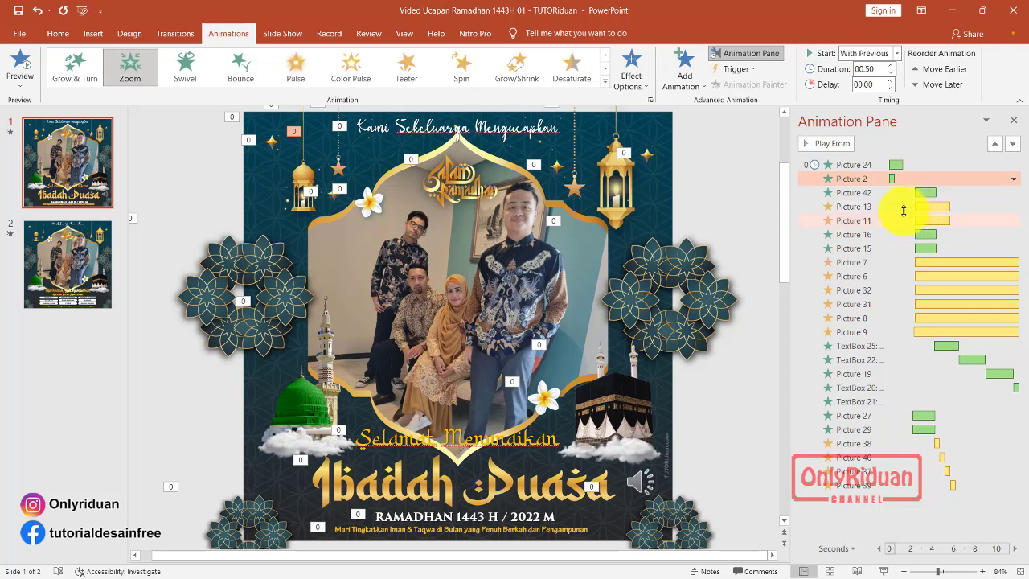
# Delay the photo's Zoom animation by 1.3 seconds and stretch its duration so it ends at about 4.3 seconds.
pyautogui.moveTo(892, 180); pyautogui.dragTo(892, 180)
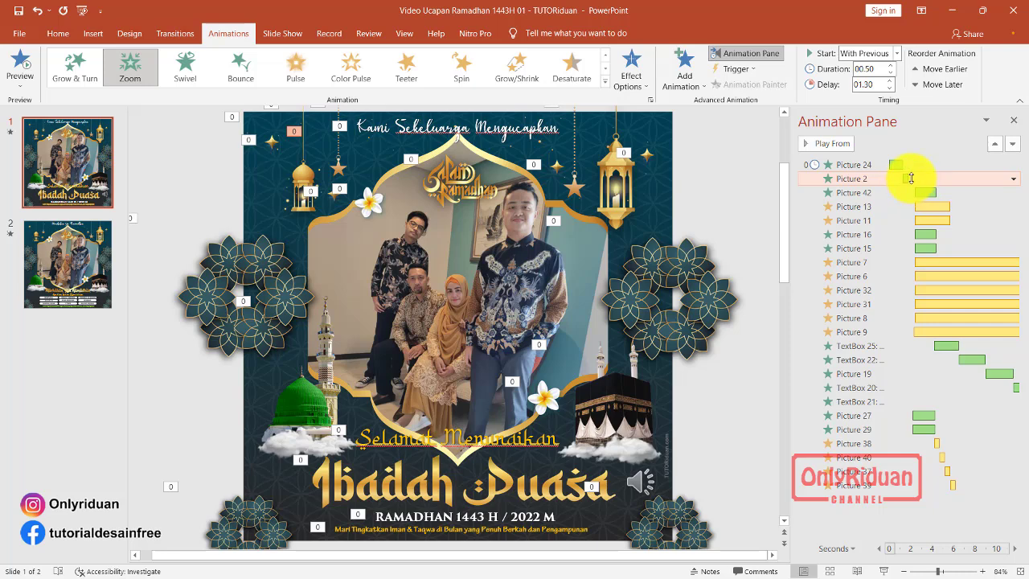
pyautogui.moveTo(911, 178); pyautogui.dragTo(915, 184)
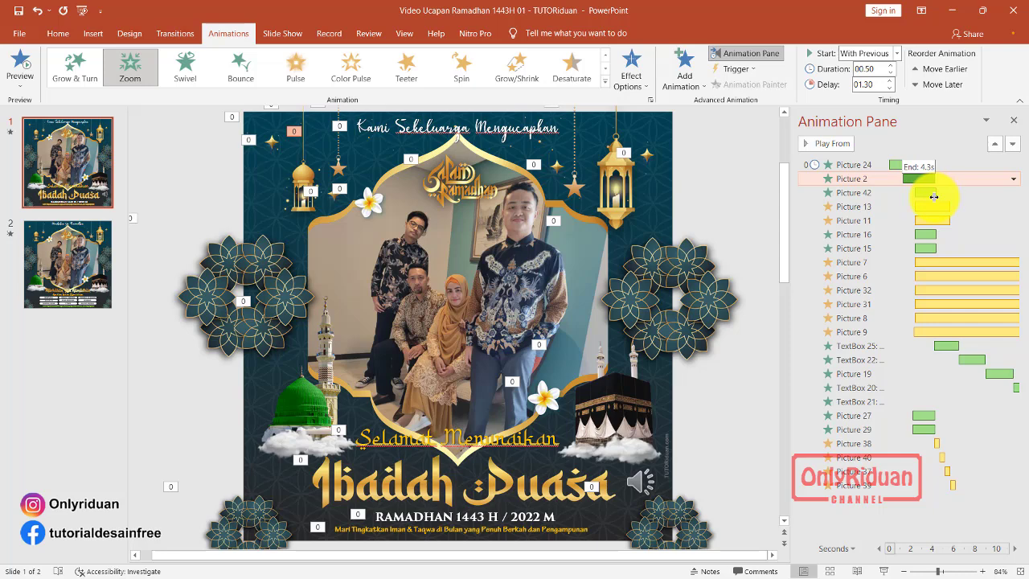
pyautogui.moveTo(933, 197); pyautogui.dragTo(933, 197)
# Play the slide show from the beginning through the second slide to review the animations, and return to editing.
pyautogui.click(122, 403)
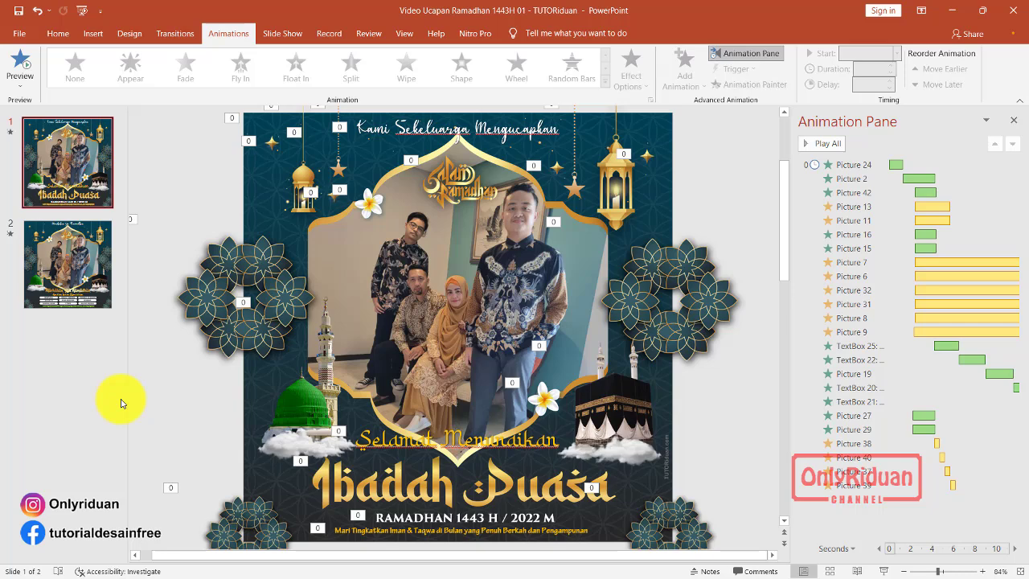
pyautogui.click(273, 33)
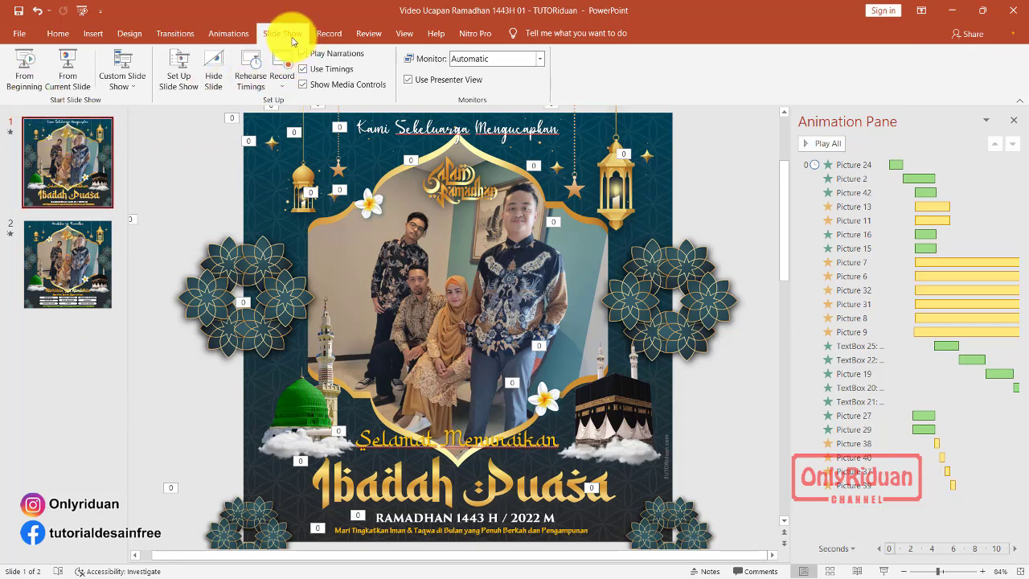
pyautogui.click(26, 72)
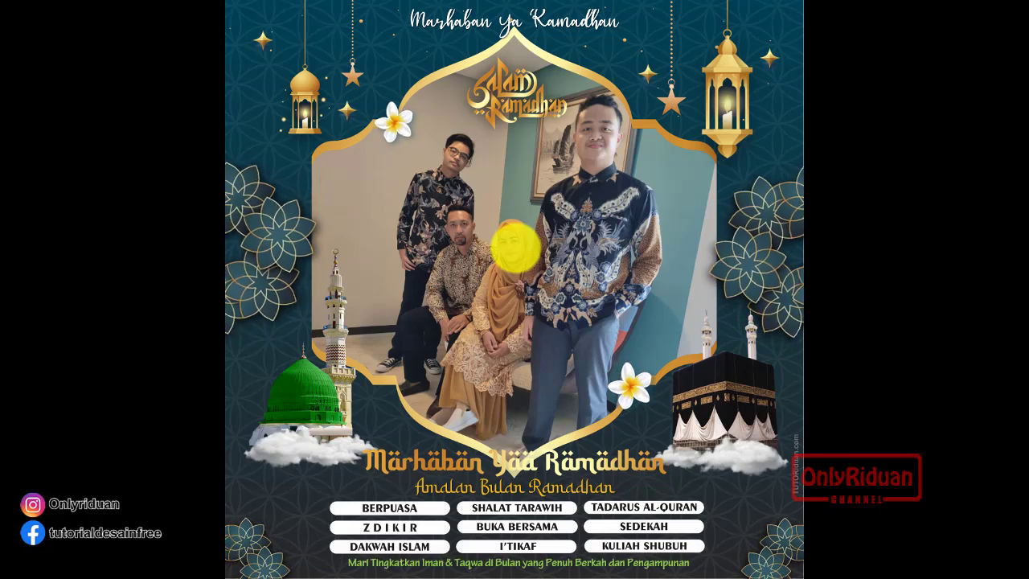
pyautogui.click(512, 246)
pyautogui.click(512, 246)
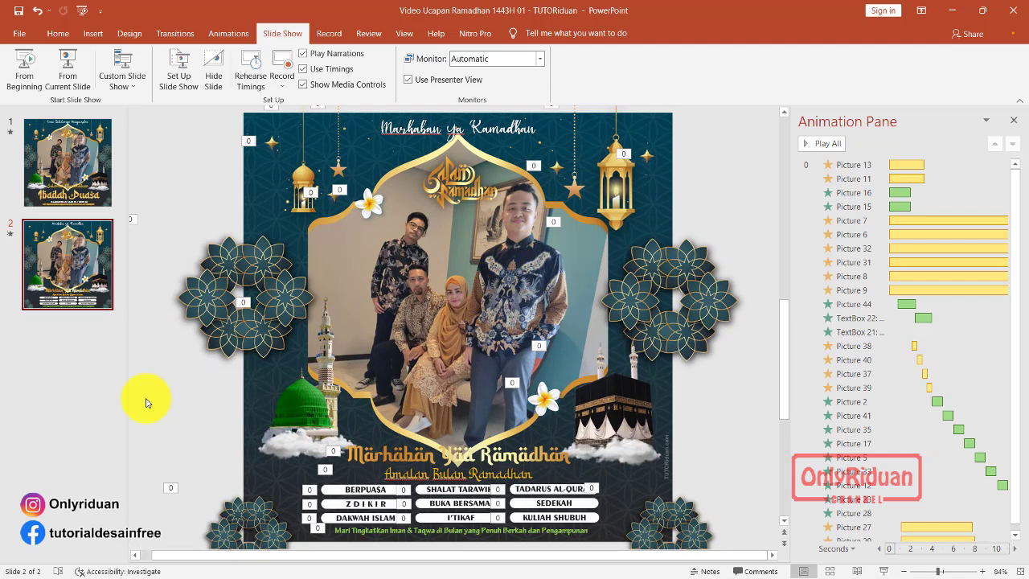
# Insert the audio file "Backsound Musik Instrumen Islami No Copyright Musik Ramadhan dan Idul Fitri 2021" from this PC onto the first slide.
pyautogui.click(87, 157)
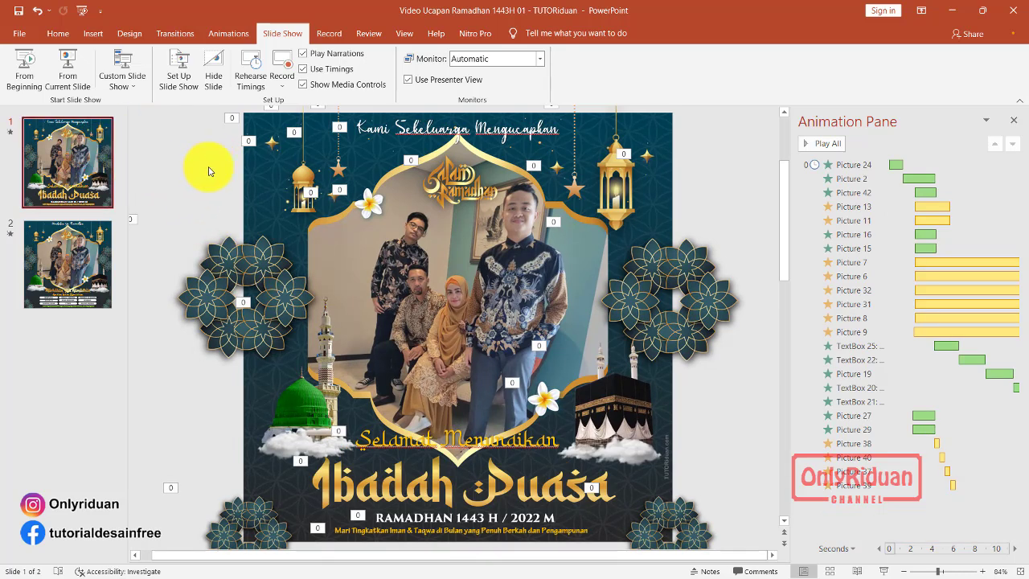
pyautogui.click(94, 35)
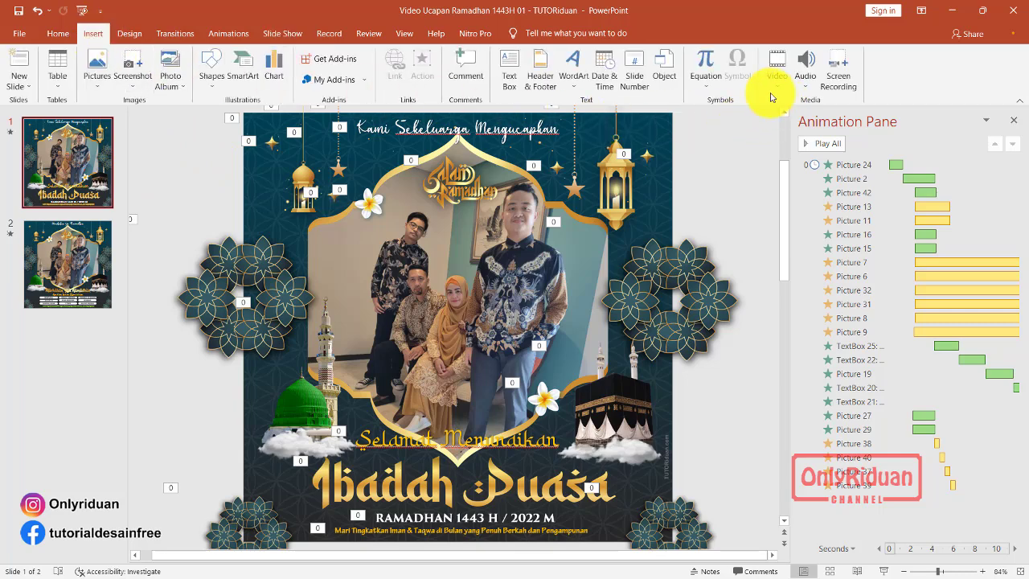
pyautogui.click(802, 92)
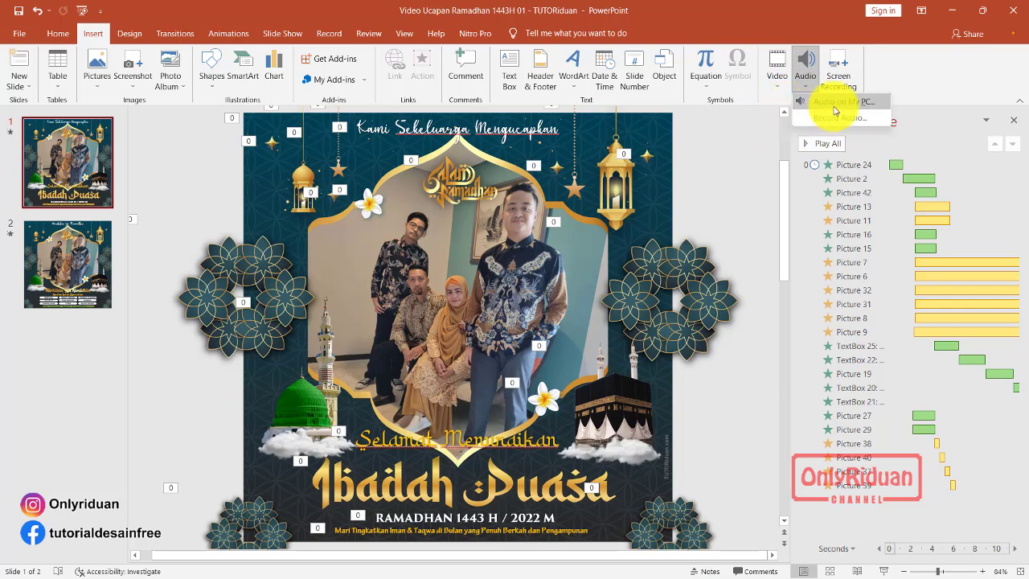
pyautogui.click(840, 103)
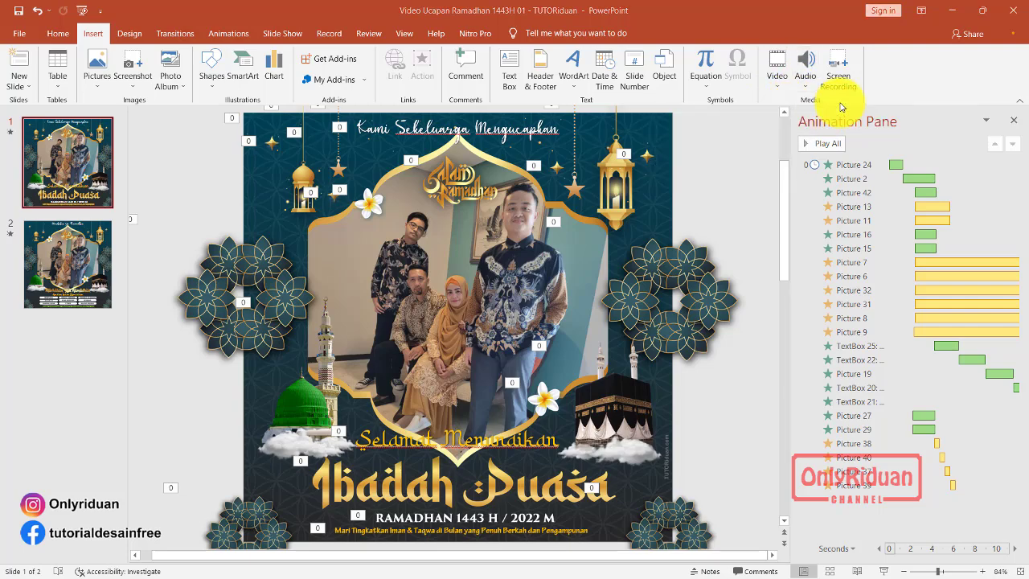
pyautogui.moveTo(209, 12); pyautogui.dragTo(307, 58)
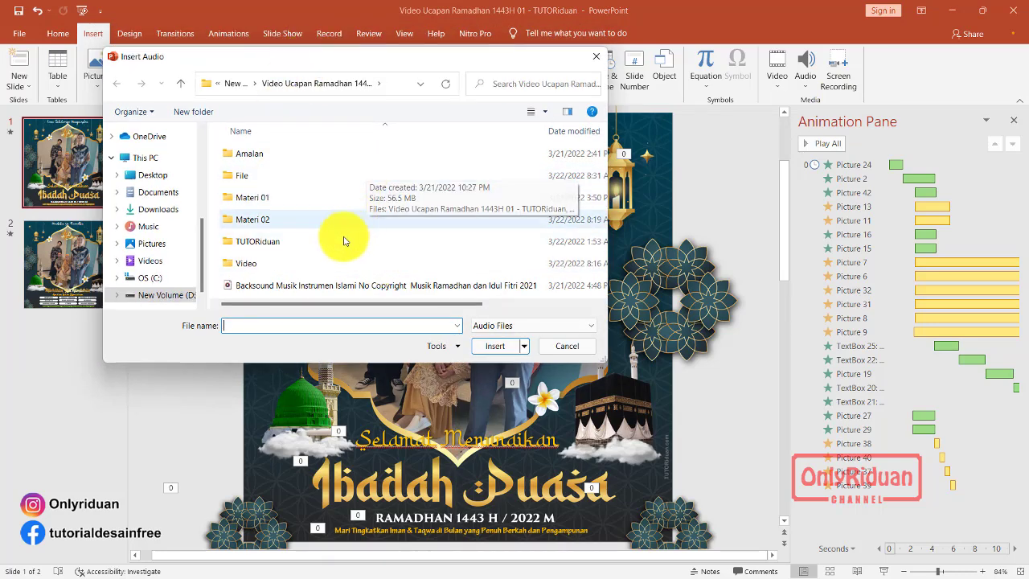
pyautogui.click(324, 287)
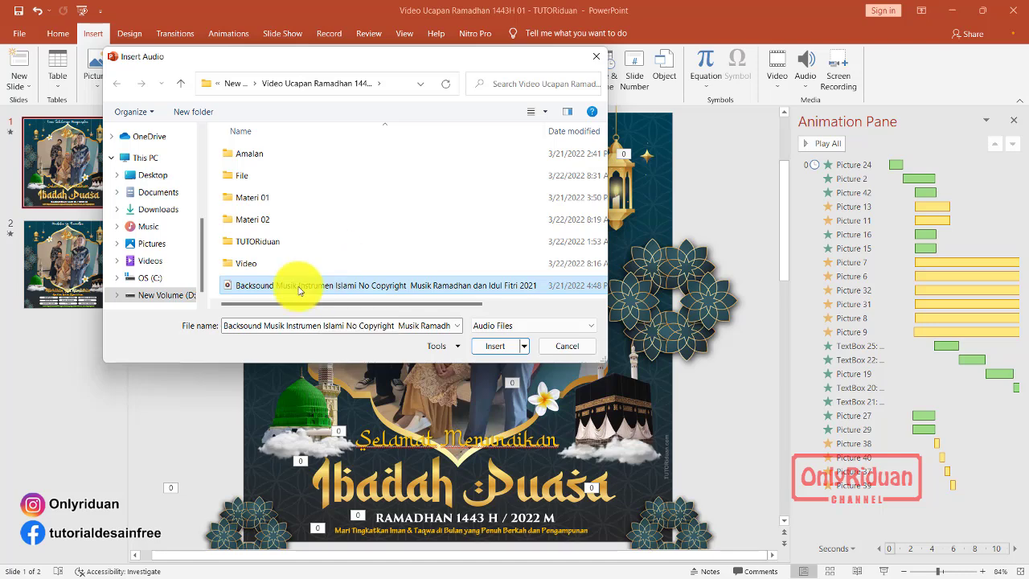
pyautogui.click(326, 242)
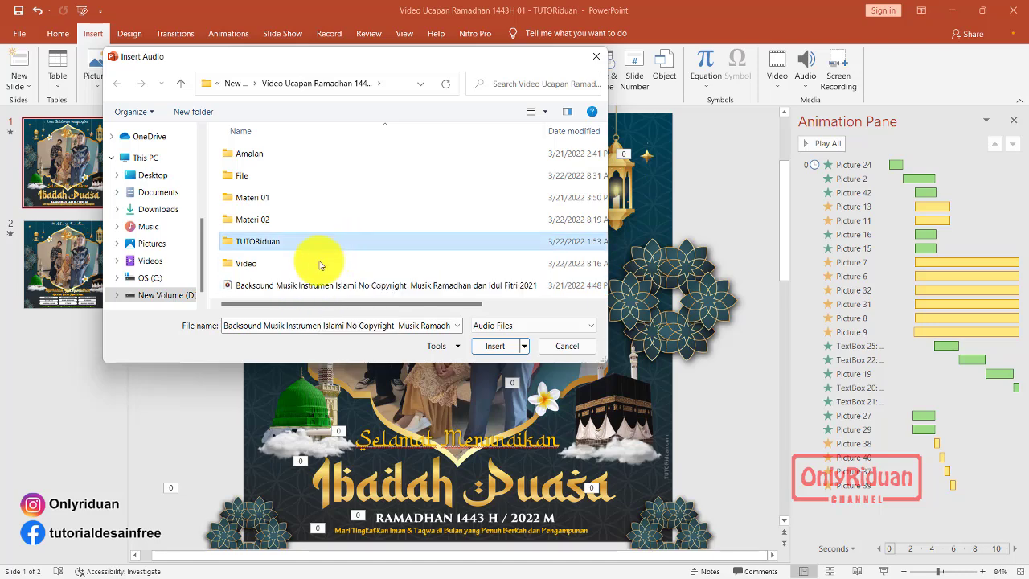
pyautogui.click(295, 291)
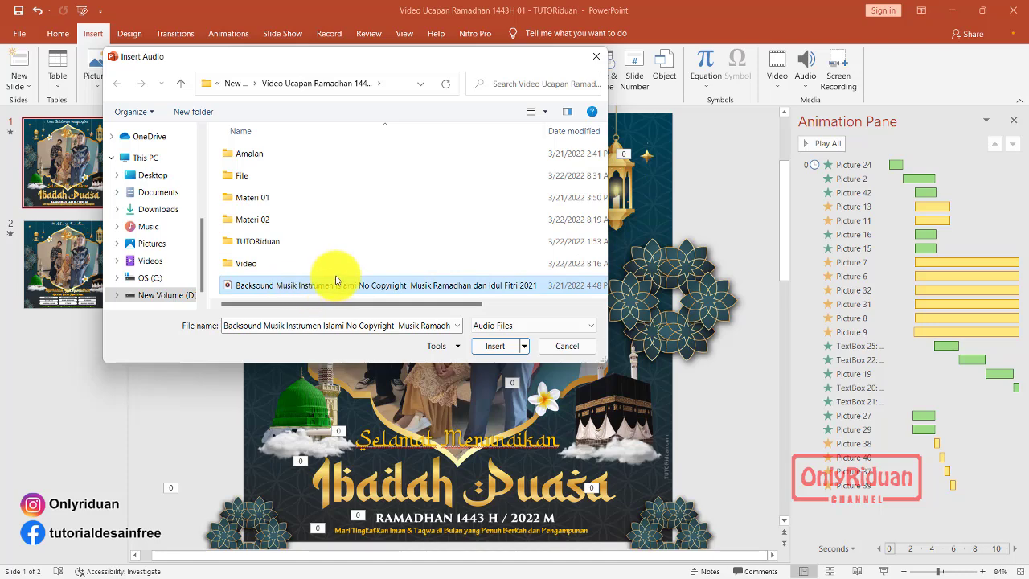
pyautogui.click(495, 346)
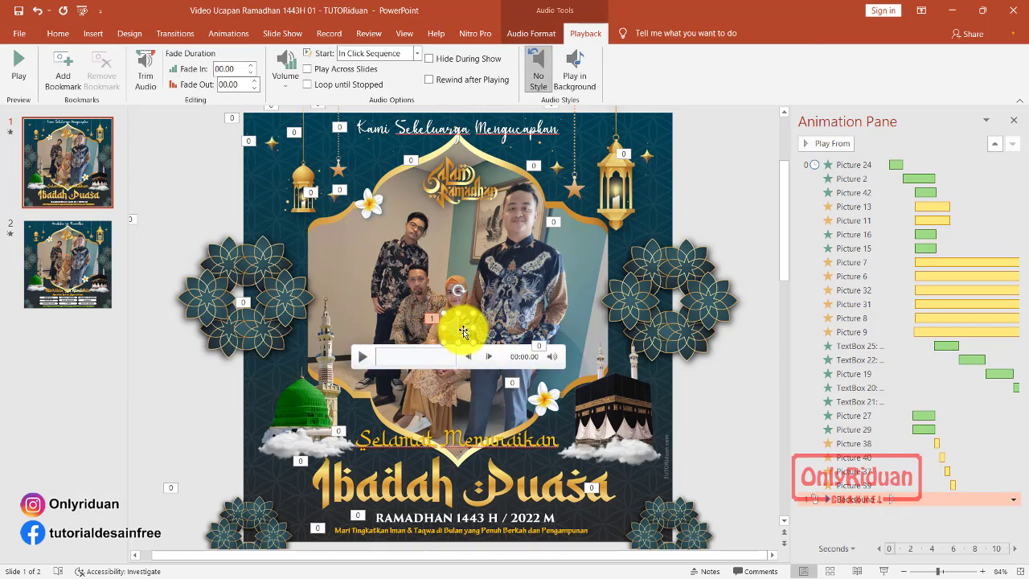
# Place the audio icon just after the "Ibadah Puasa" title and set the audio to play in the background.
pyautogui.moveTo(464, 339)
pyautogui.mouseDown()
pyautogui.moveTo(510, 416)
pyautogui.moveTo(613, 494)
pyautogui.moveTo(635, 491)
pyautogui.mouseUp()
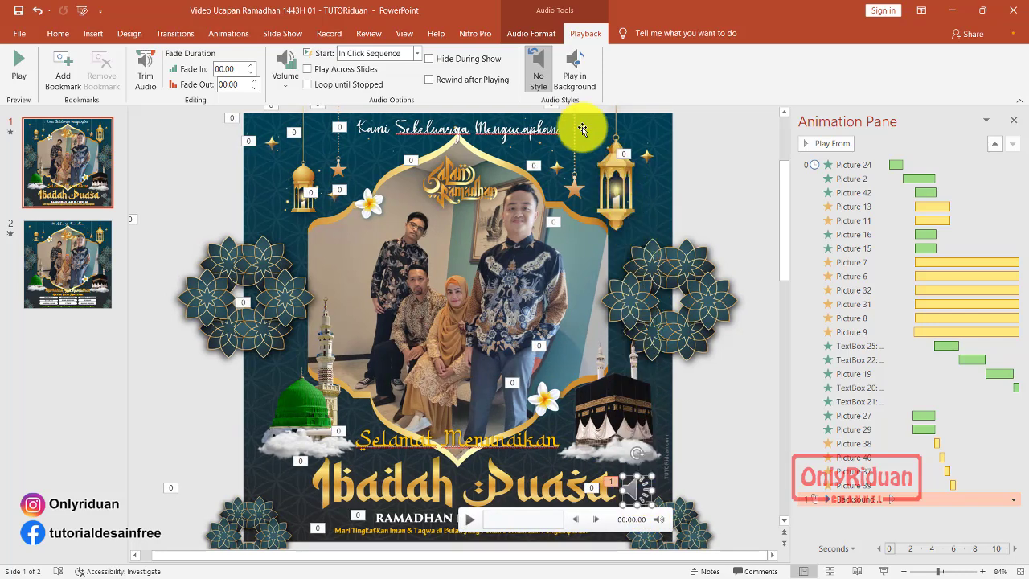
pyautogui.click(577, 79)
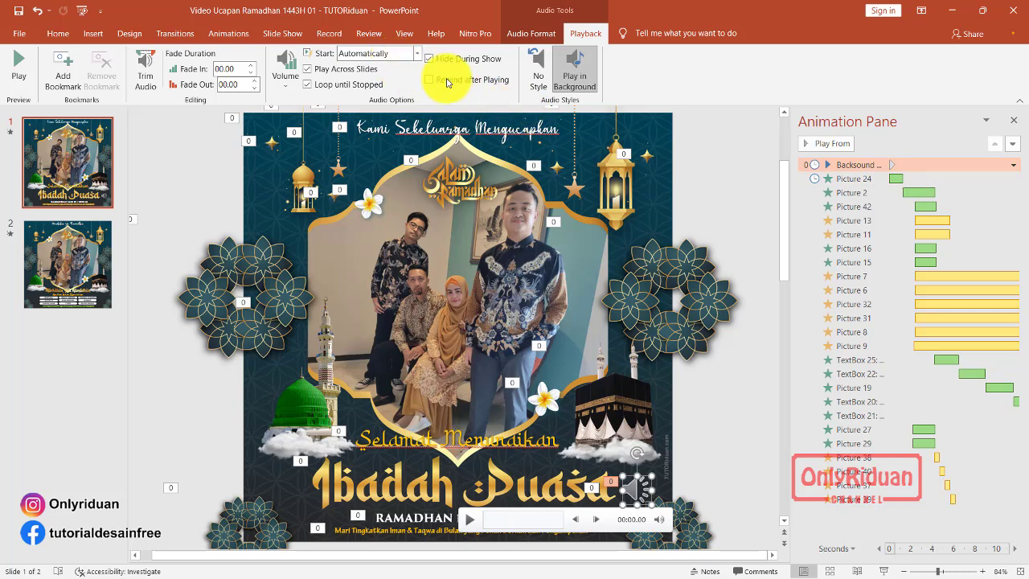
# Play the slide show from the beginning to review the animations with the background music.
pyautogui.click(582, 80)
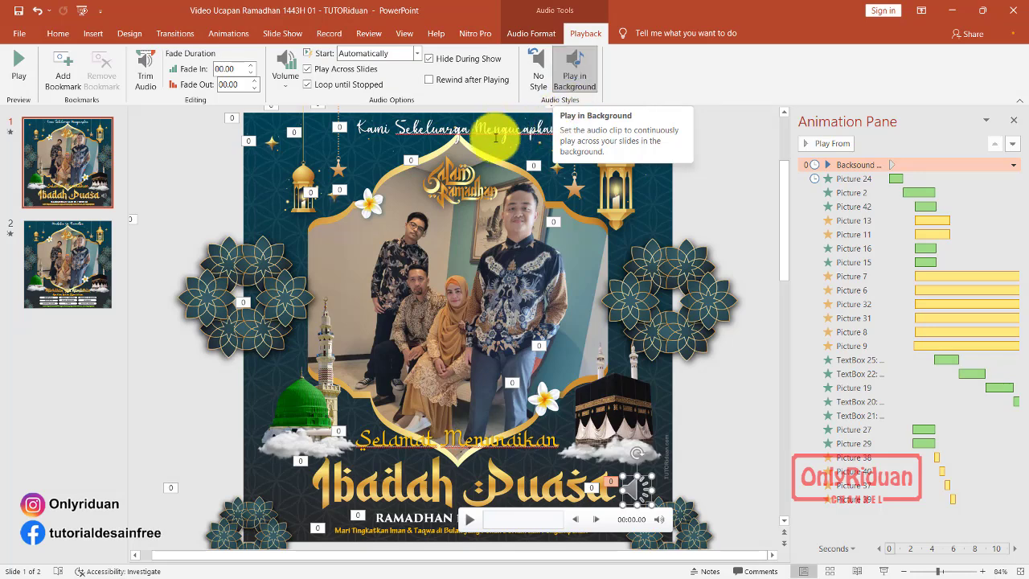
pyautogui.click(281, 34)
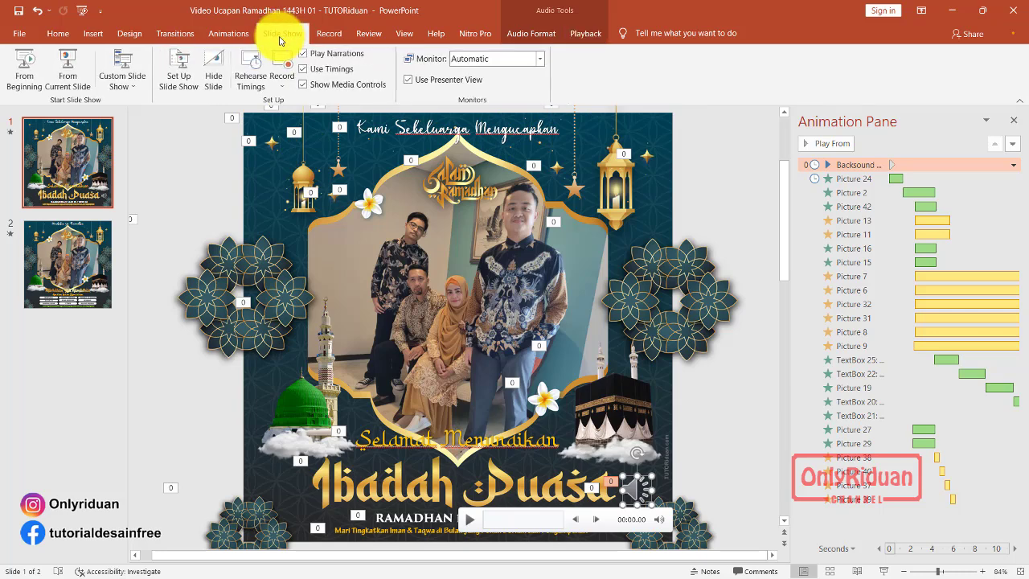
pyautogui.click(24, 76)
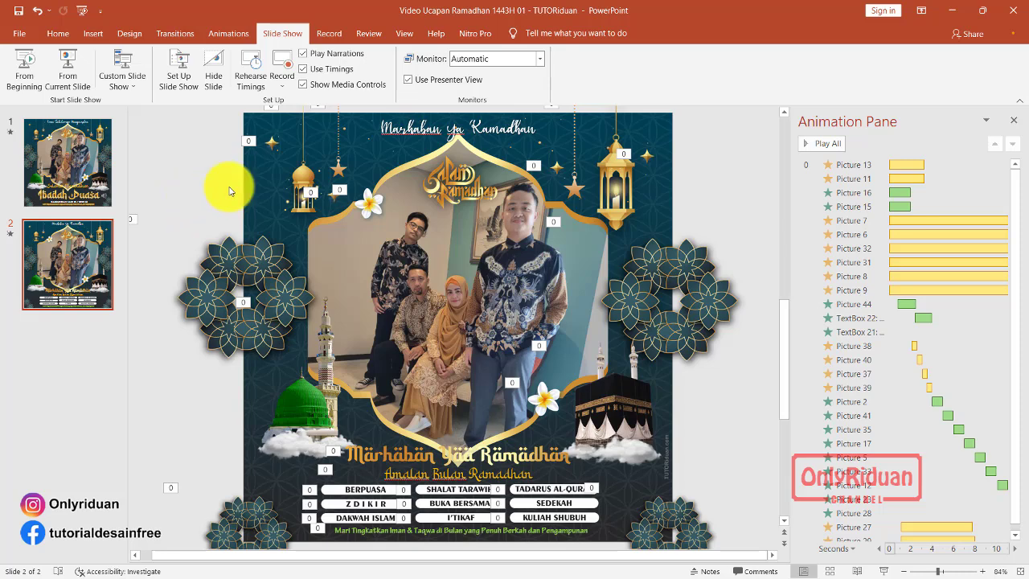
# Open the presentation "Video Ucapan Ramadhan 1443H 02 - TUTORiduan" from the File folder and show its Animation Pane.
pyautogui.moveTo(499, 572)
pyautogui.click(471, 565)
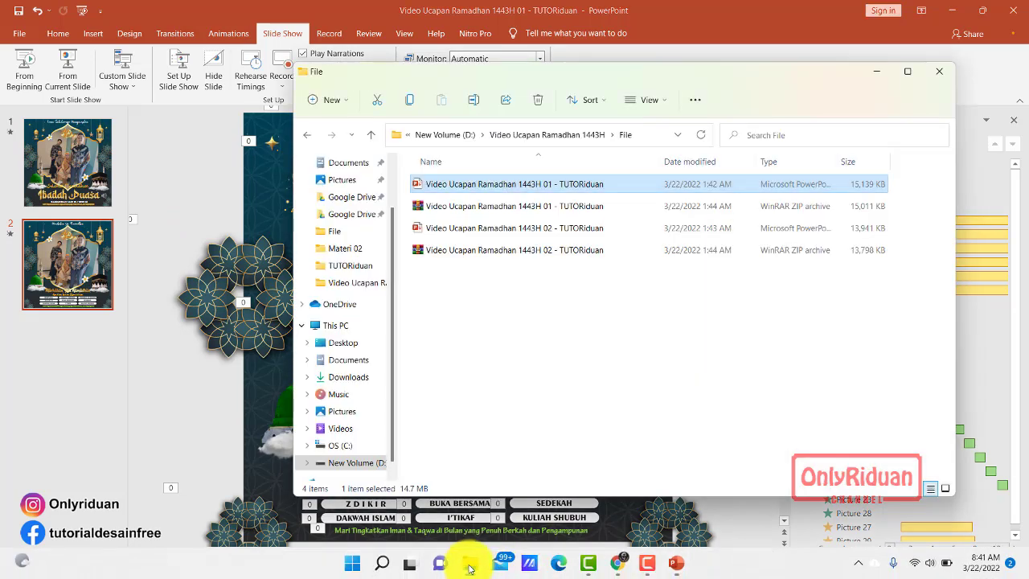
pyautogui.click(469, 229)
pyautogui.doubleClick(469, 229)
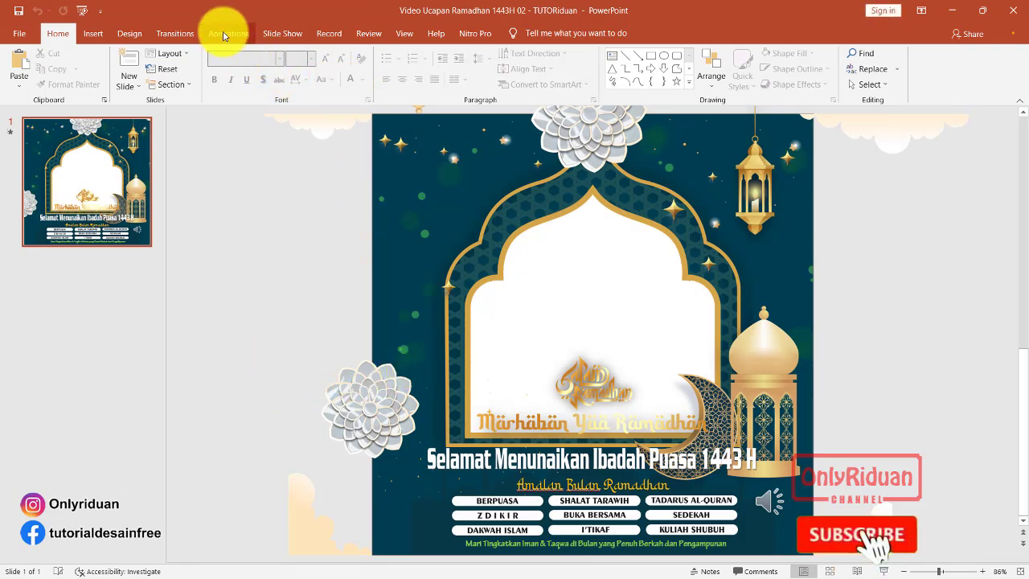
pyautogui.click(226, 36)
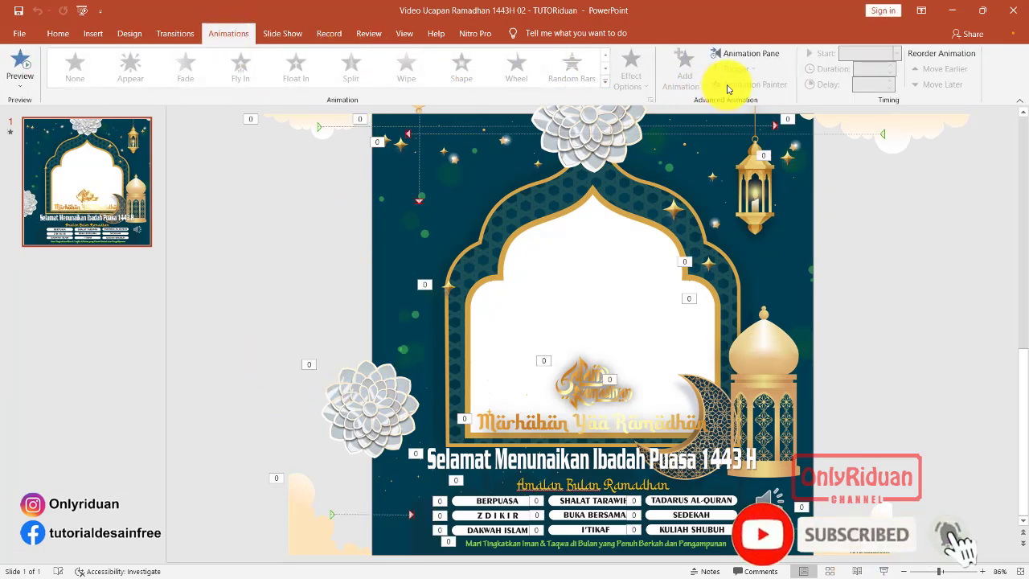
pyautogui.click(747, 56)
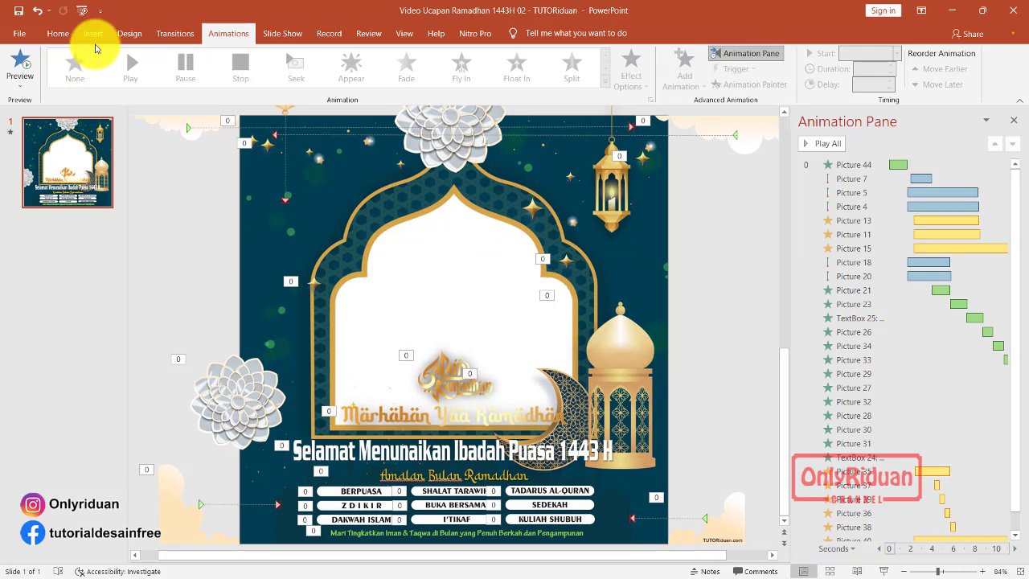
# Insert the picture IMG_20210321_094412 from the "Video Ucapan Ramadhan 1443H" folder on drive D onto the slide.
pyautogui.click(95, 35)
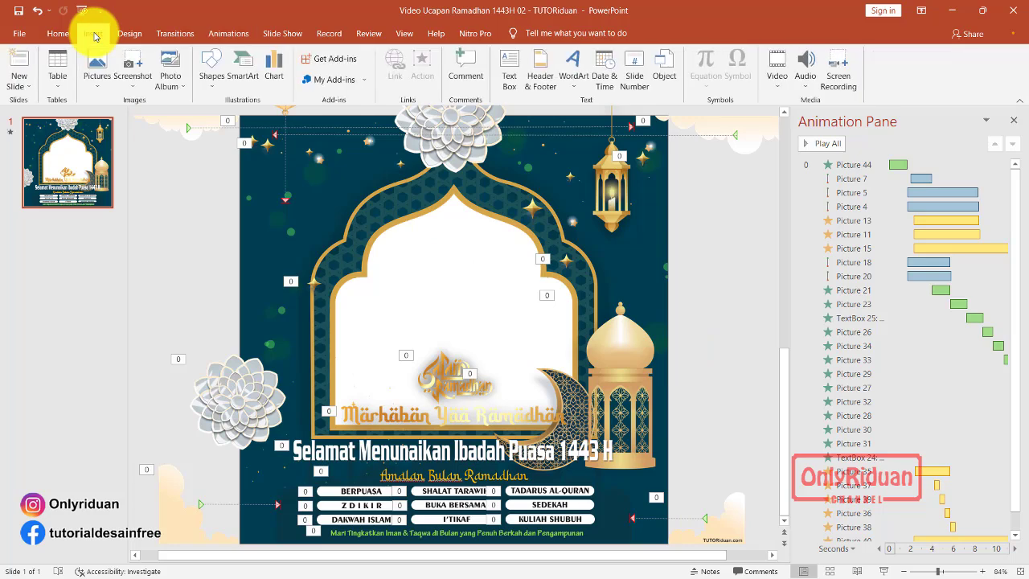
pyautogui.click(94, 88)
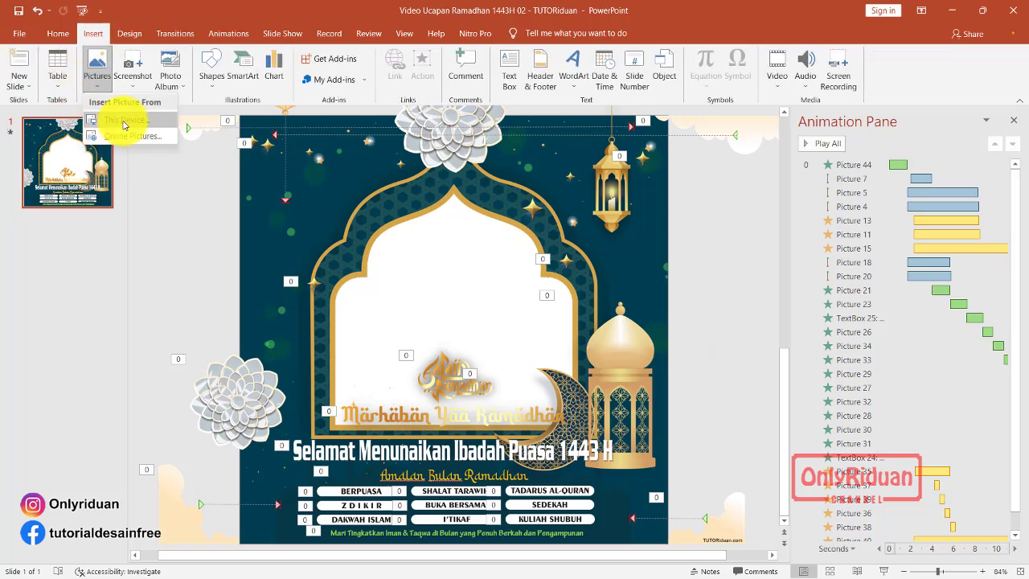
pyautogui.click(123, 124)
pyautogui.scroll(-5, 426, 193)
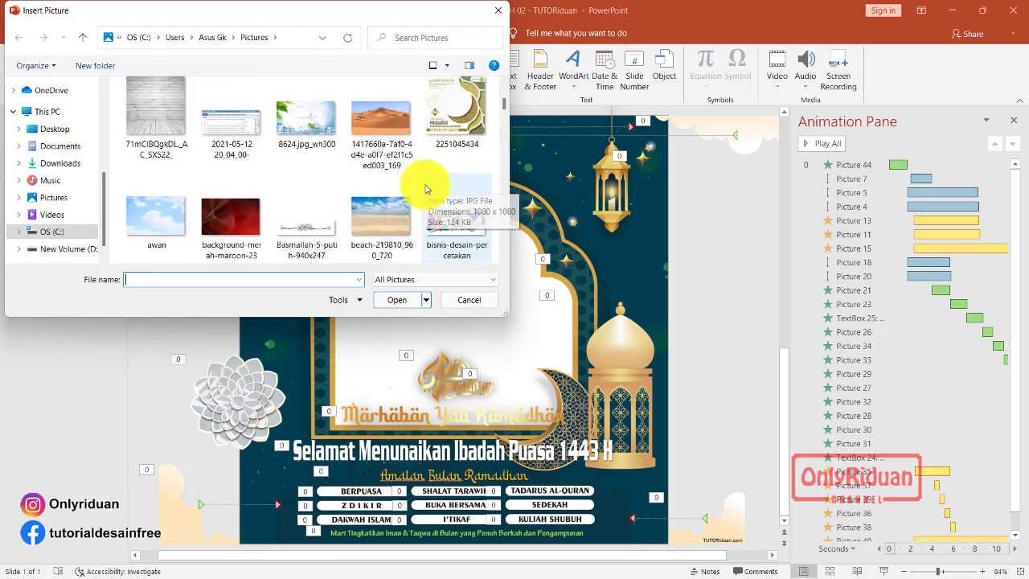
pyautogui.scroll(5, 424, 188)
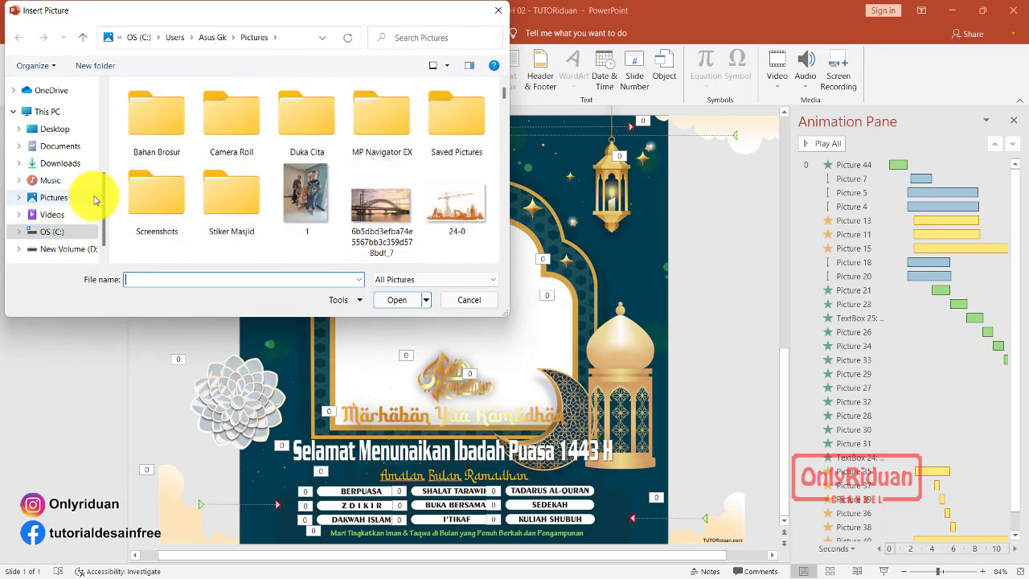
pyautogui.click(76, 249)
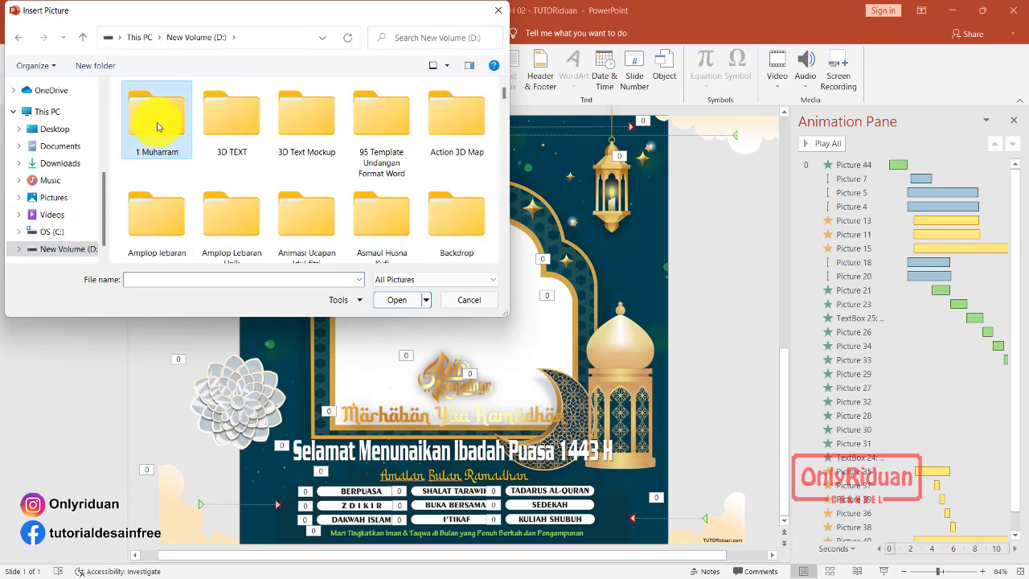
pyautogui.scroll(-10, 157, 126)
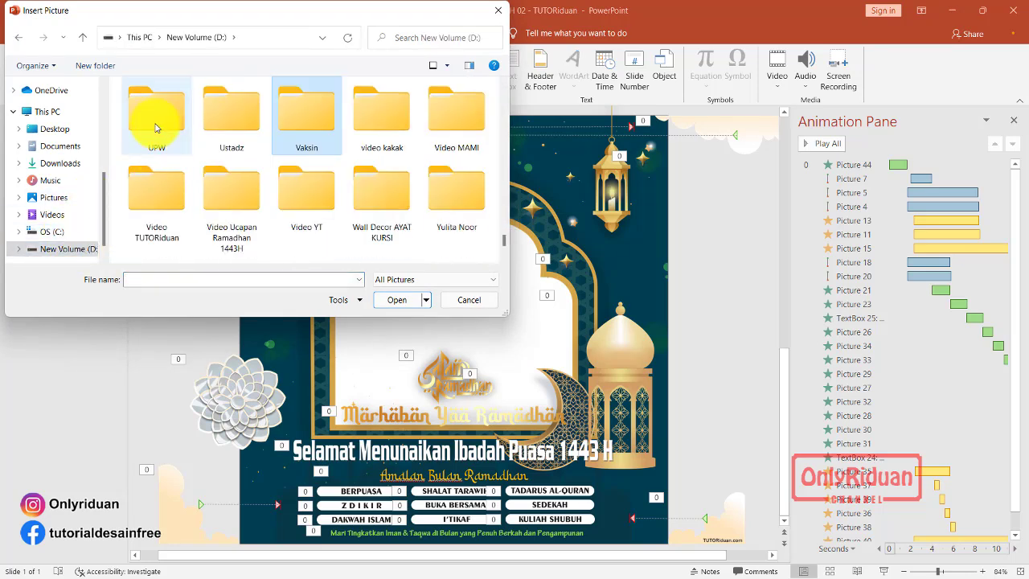
pyautogui.doubleClick(248, 201)
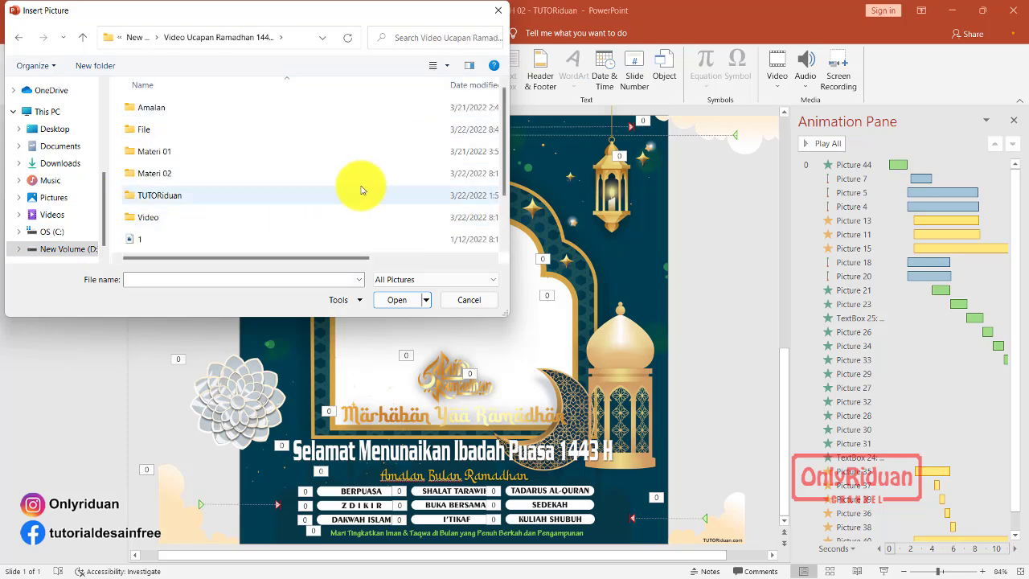
pyautogui.click(434, 65)
pyautogui.click(475, 37)
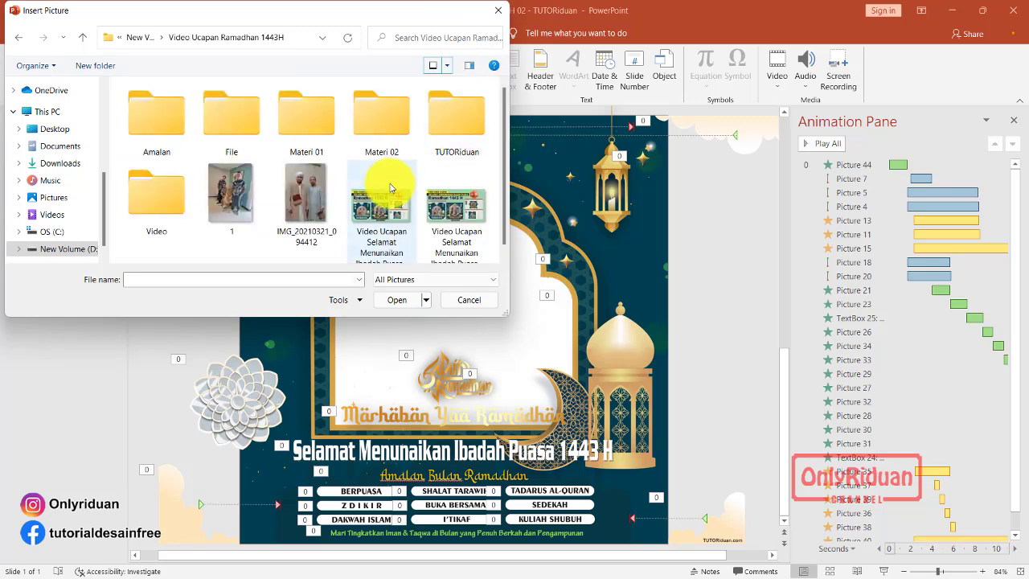
pyautogui.click(302, 201)
pyautogui.click(389, 301)
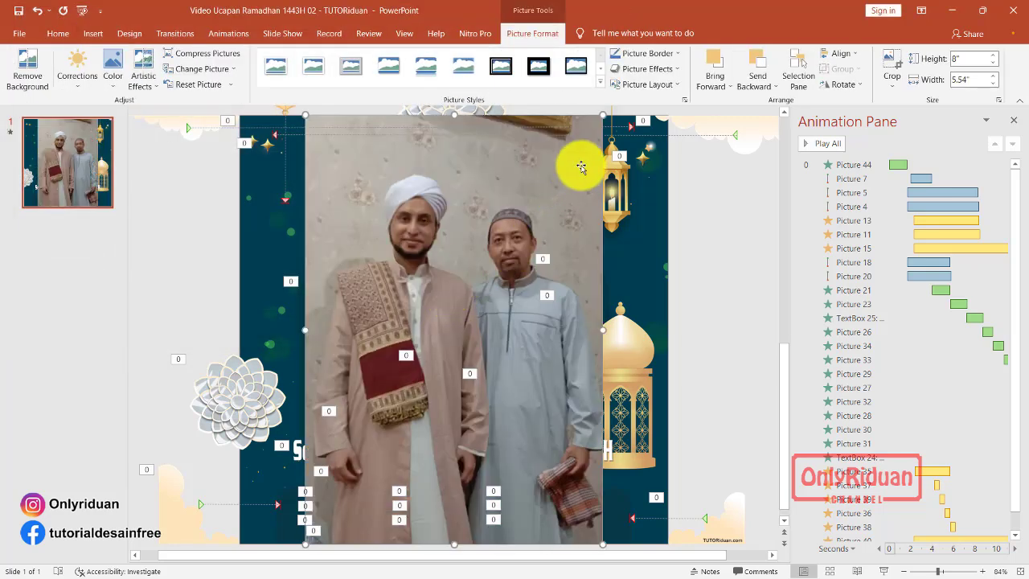
# Shrink the photo to about 6.63" high by 4.59" wide over the arched frame and send it to the back.
pyautogui.moveTo(603, 113); pyautogui.dragTo(573, 155)
pyautogui.moveTo(308, 154); pyautogui.dragTo(335, 171)
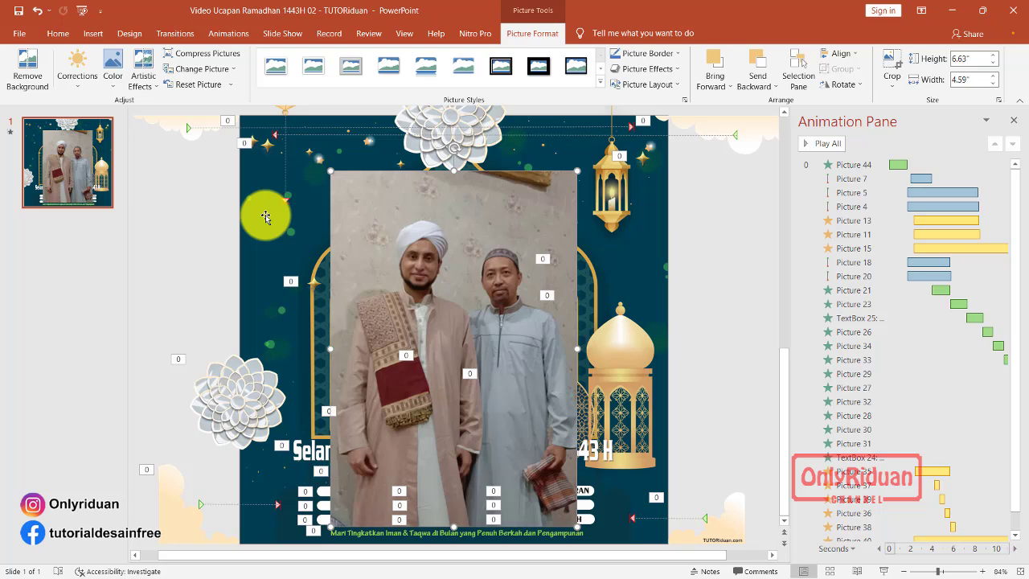
pyautogui.rightClick(470, 220)
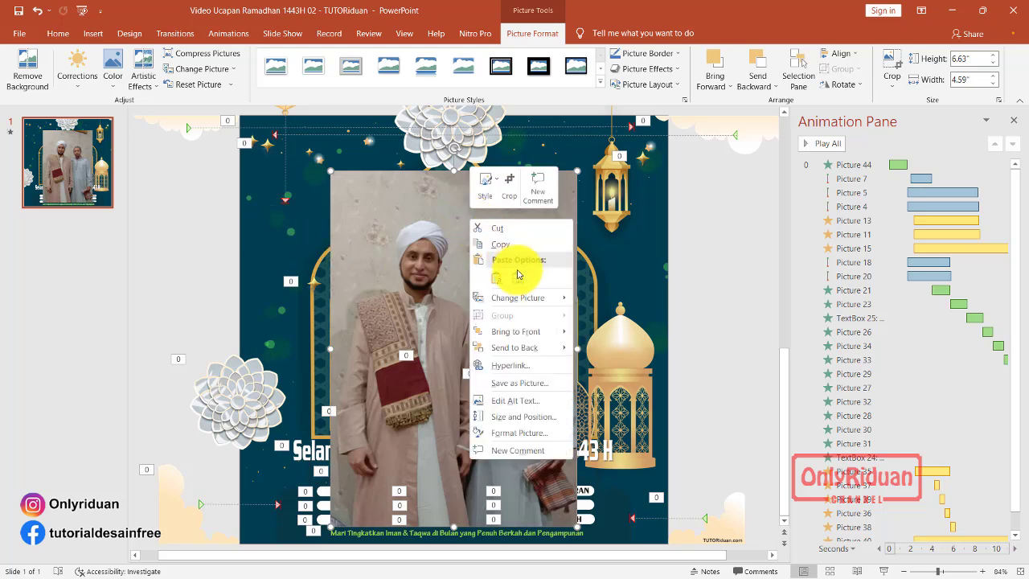
pyautogui.moveTo(566, 351)
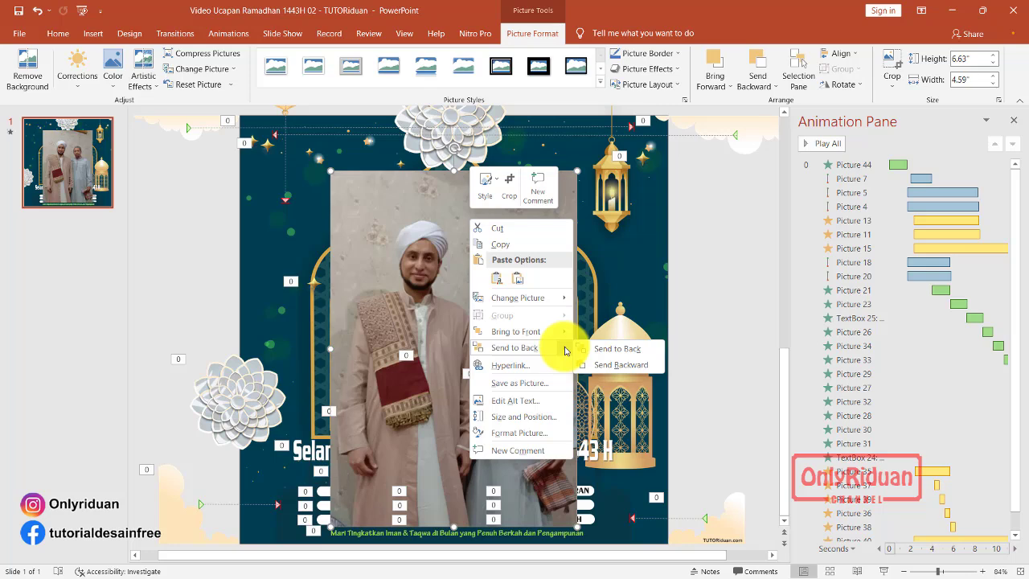
pyautogui.click(612, 354)
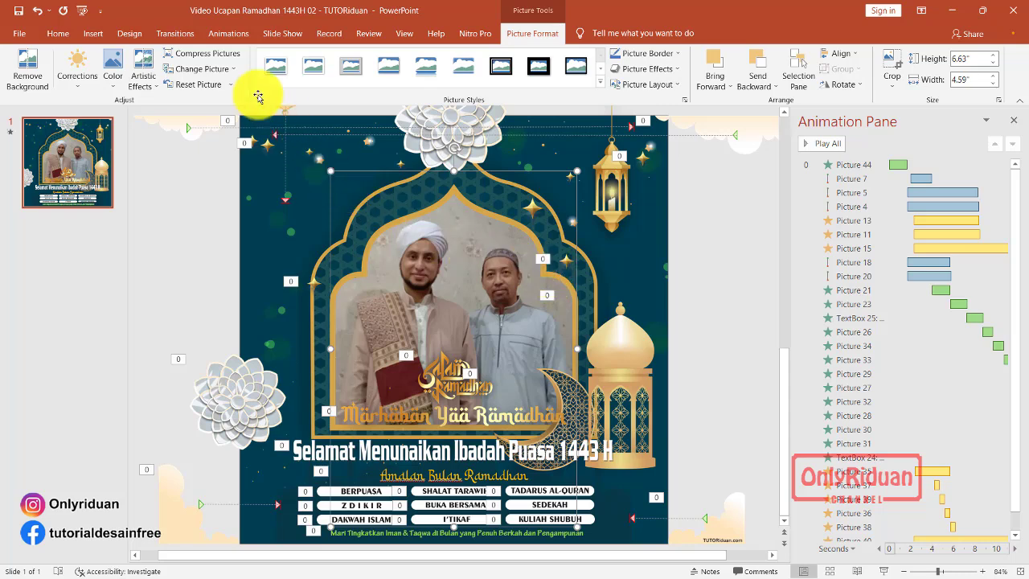
# Preview a few entrance effects on the photo and apply the Diamond entrance effect.
pyautogui.click(228, 34)
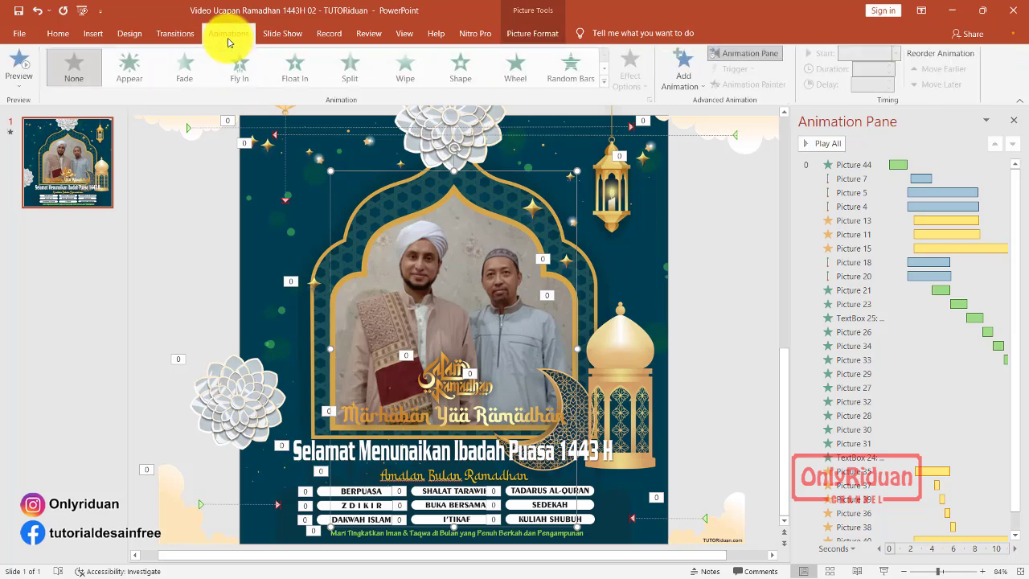
pyautogui.click(606, 86)
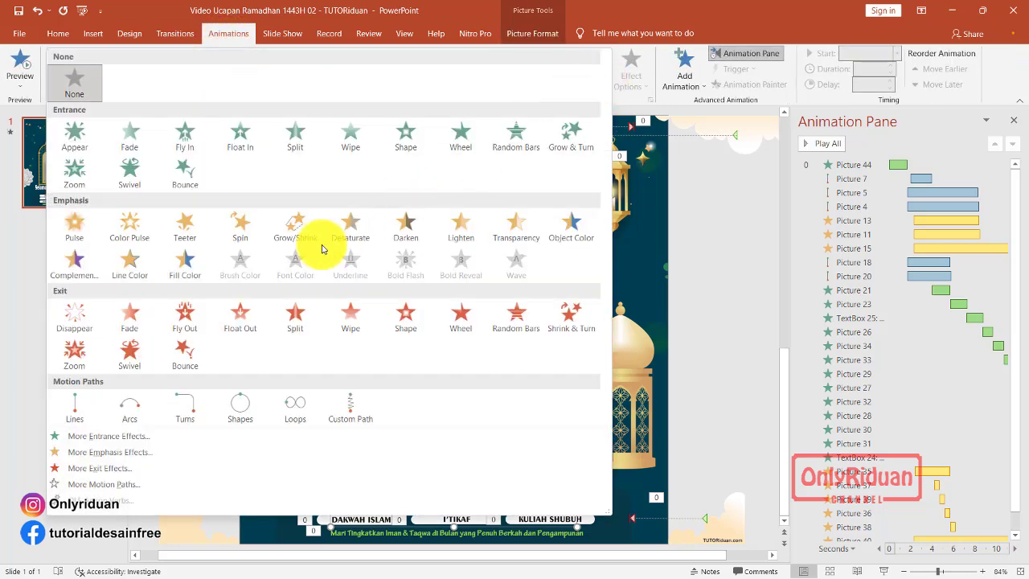
pyautogui.click(109, 440)
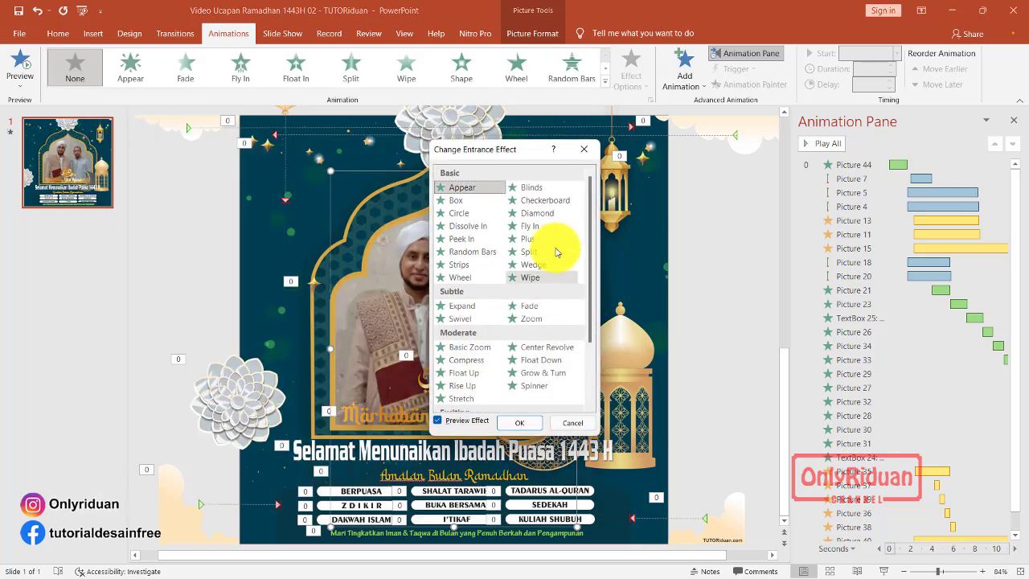
pyautogui.moveTo(528, 155); pyautogui.dragTo(584, 173)
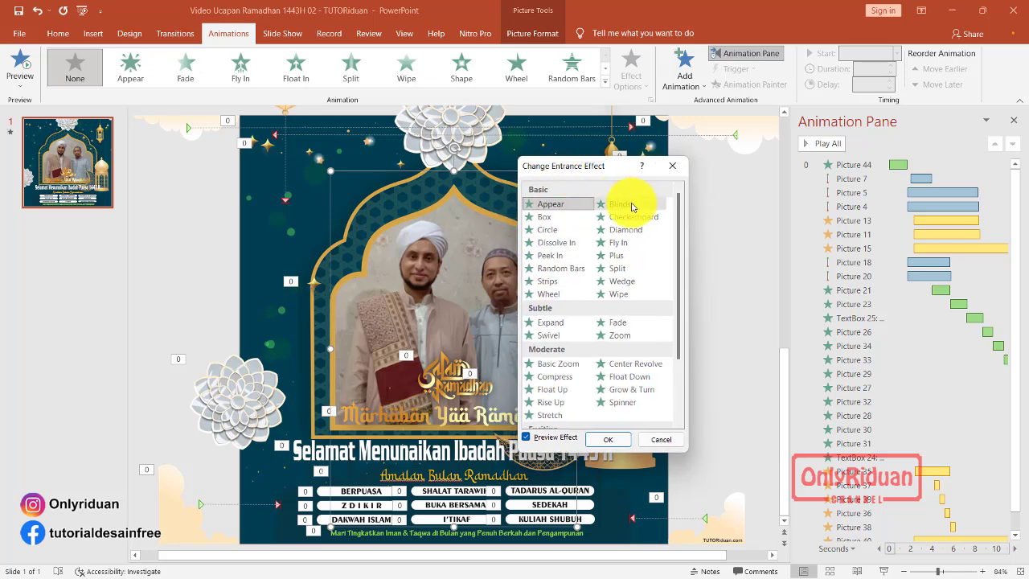
pyautogui.click(627, 206)
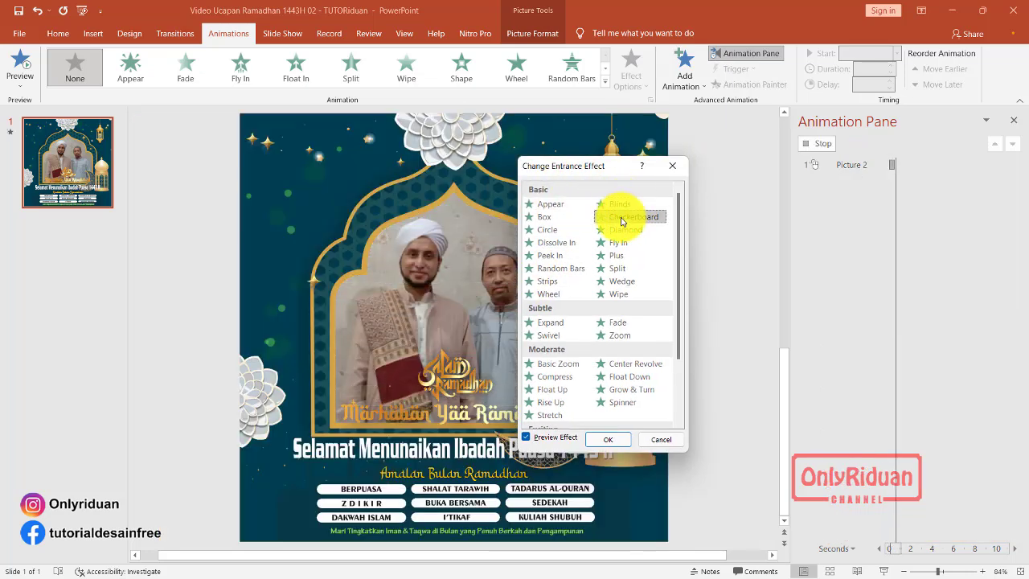
pyautogui.click(616, 231)
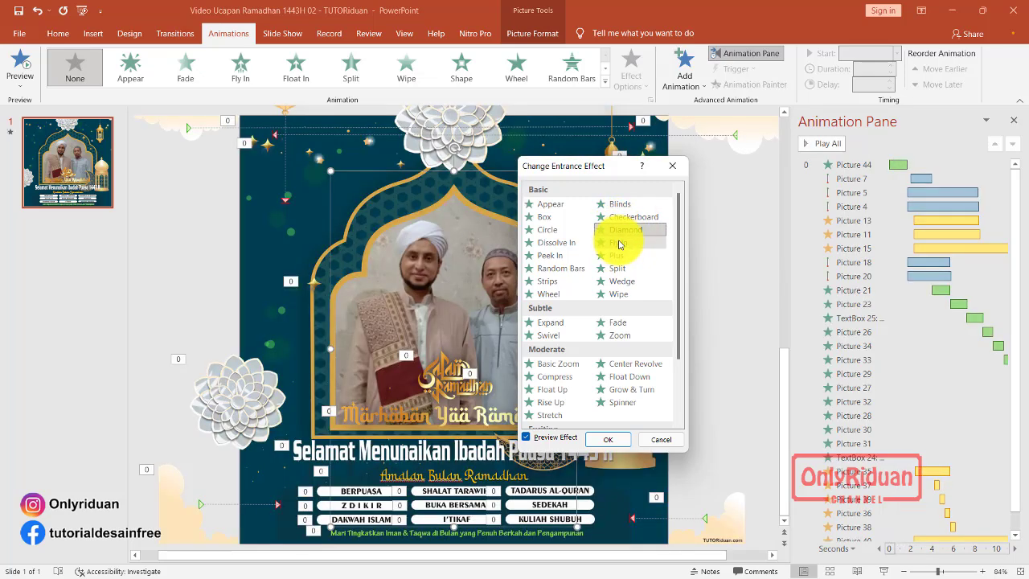
pyautogui.moveTo(601, 166); pyautogui.dragTo(586, 130)
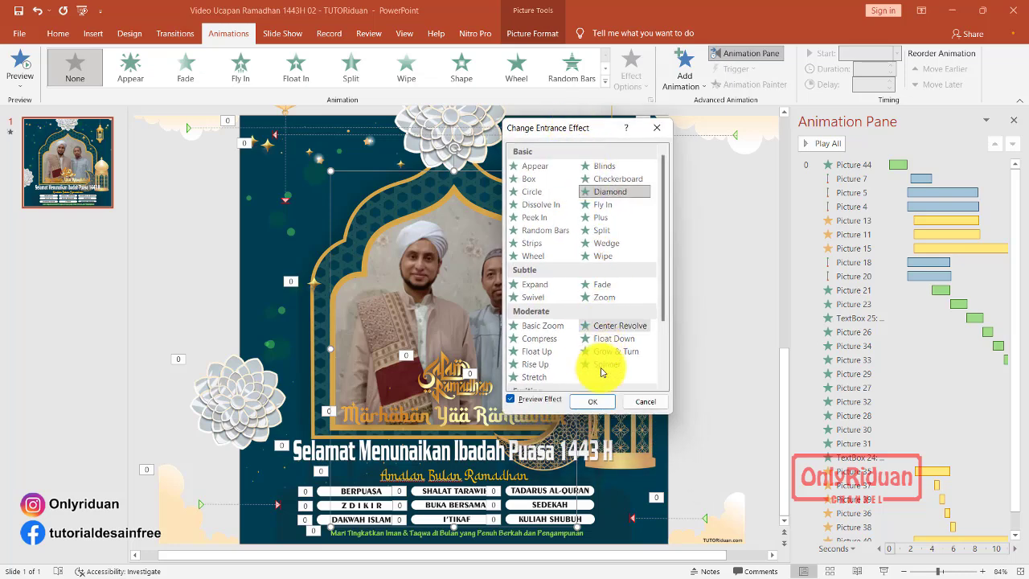
pyautogui.click(591, 402)
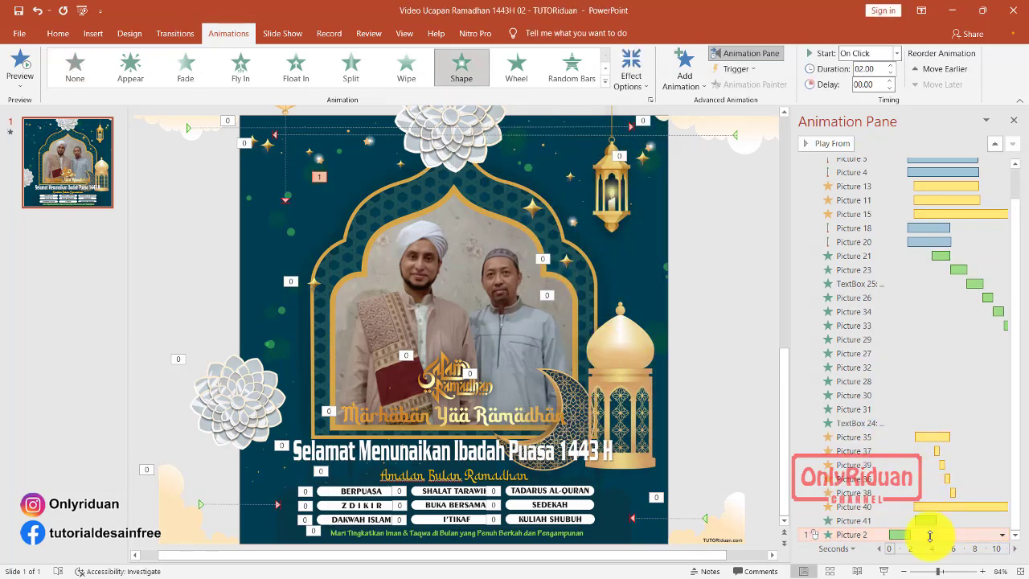
# Move the photo's animation directly after Picture 44 and start it With Previous with a 1.6-second delay.
pyautogui.moveTo(931, 357); pyautogui.dragTo(939, 176)
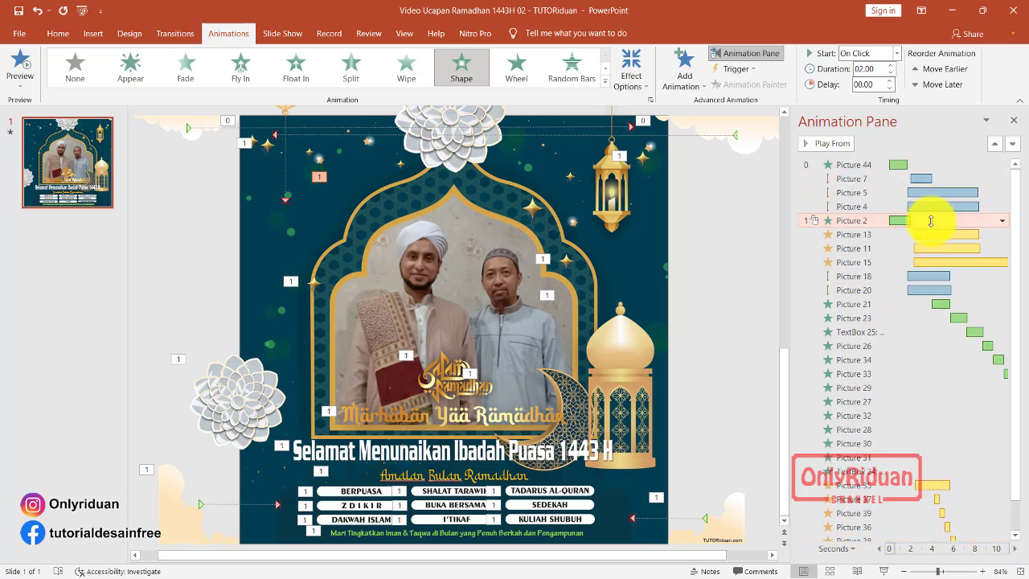
pyautogui.moveTo(933, 177); pyautogui.dragTo(932, 174)
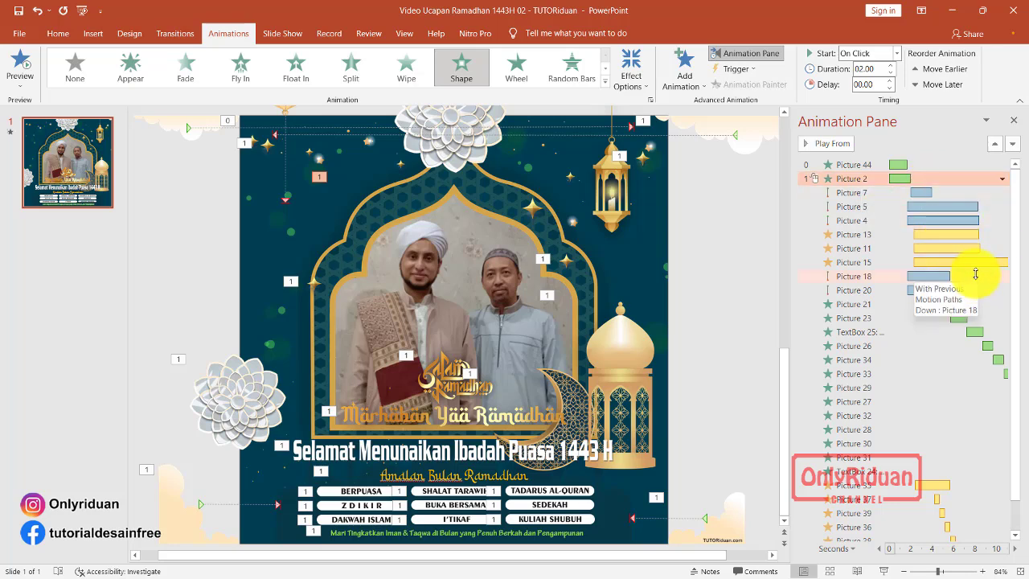
pyautogui.rightClick(943, 184)
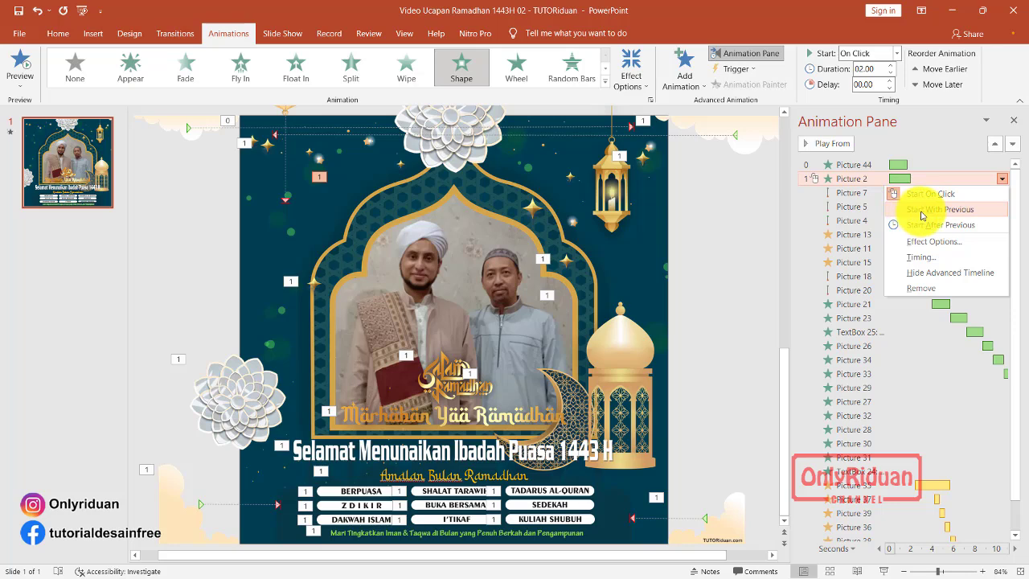
pyautogui.click(923, 211)
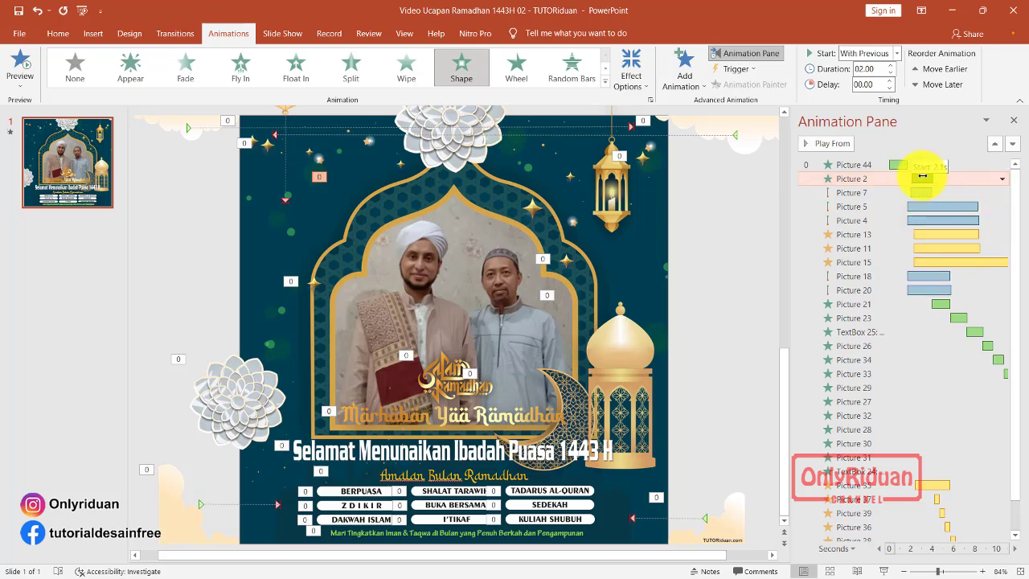
pyautogui.moveTo(920, 175); pyautogui.dragTo(917, 175)
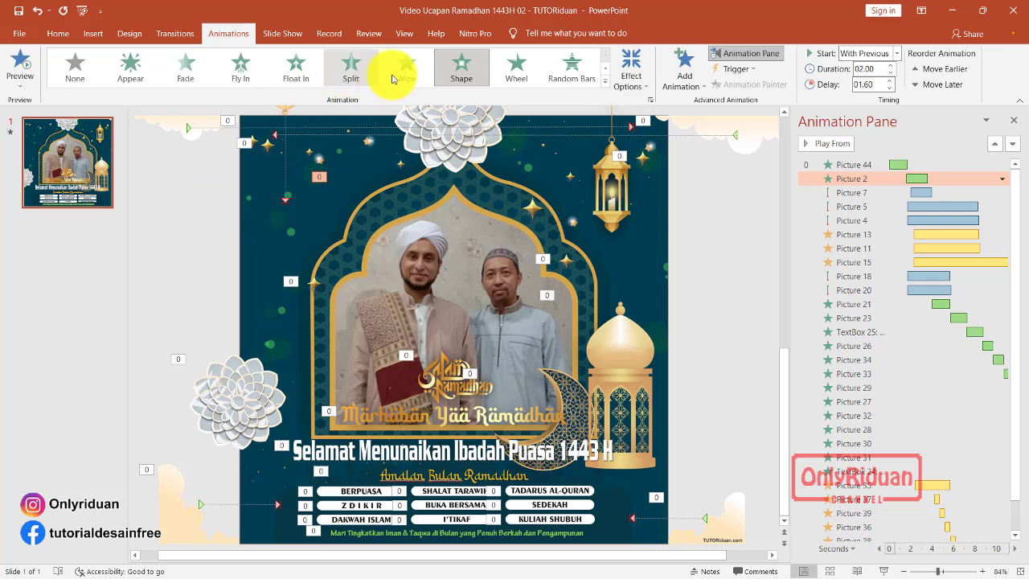
# Play the second template's slide show from the beginning to review the photo's entrance animation.
pyautogui.click(283, 35)
pyautogui.click(22, 71)
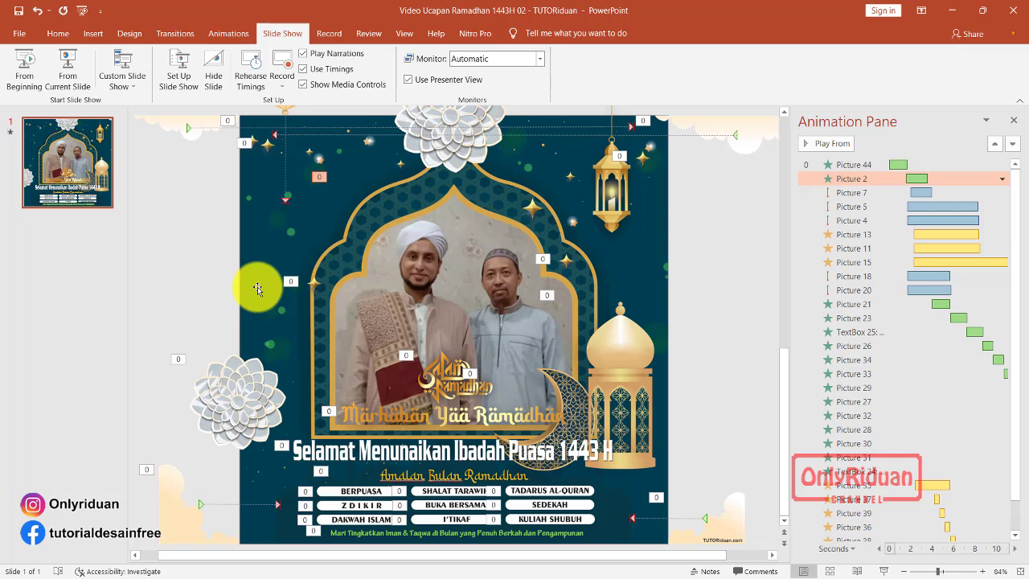
# Insert the Backsound Musik Instrumen Islami audio file from the computer and move its icon to the slide's lower-right corner.
pyautogui.click(91, 34)
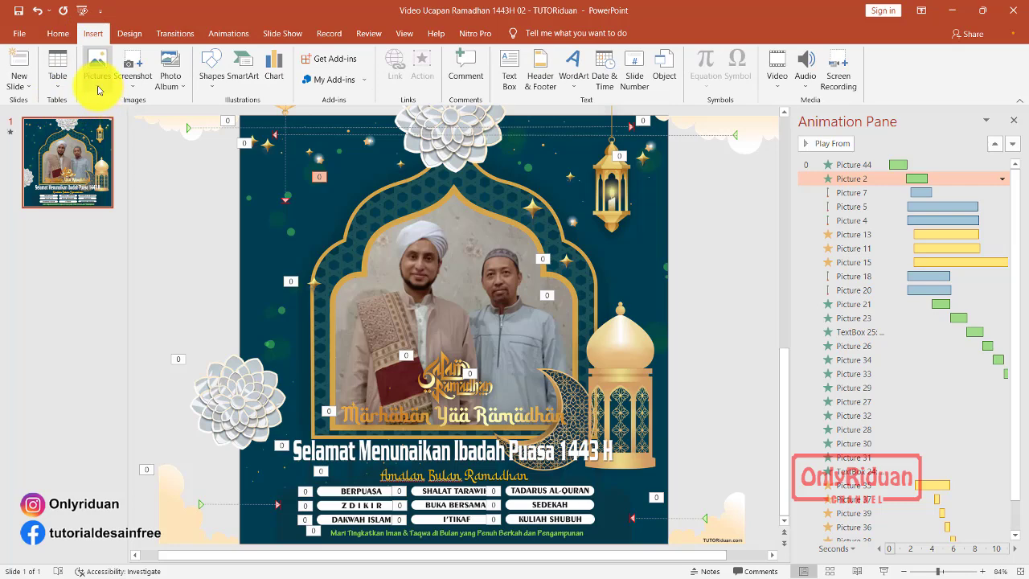
pyautogui.click(807, 90)
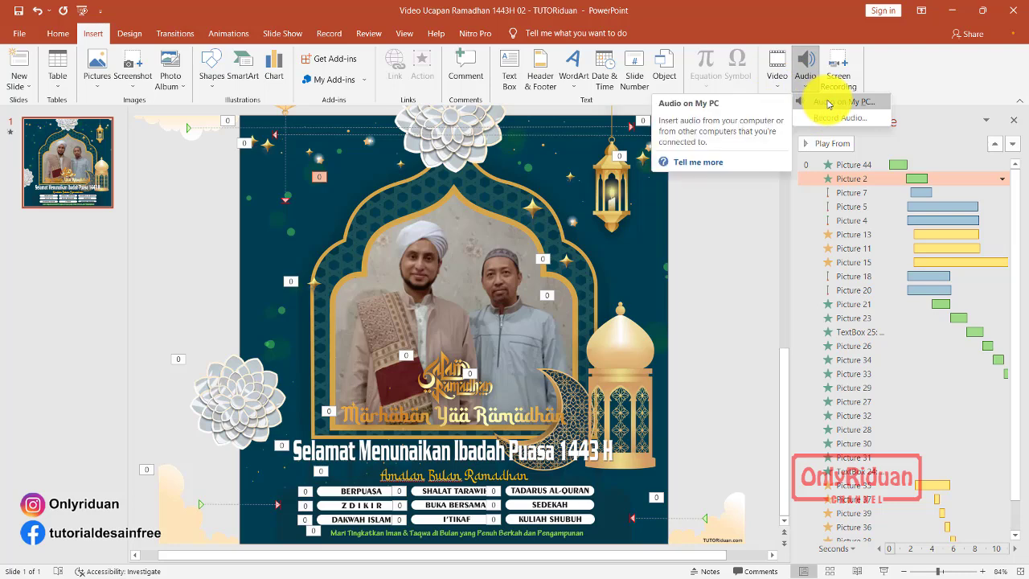
pyautogui.click(832, 103)
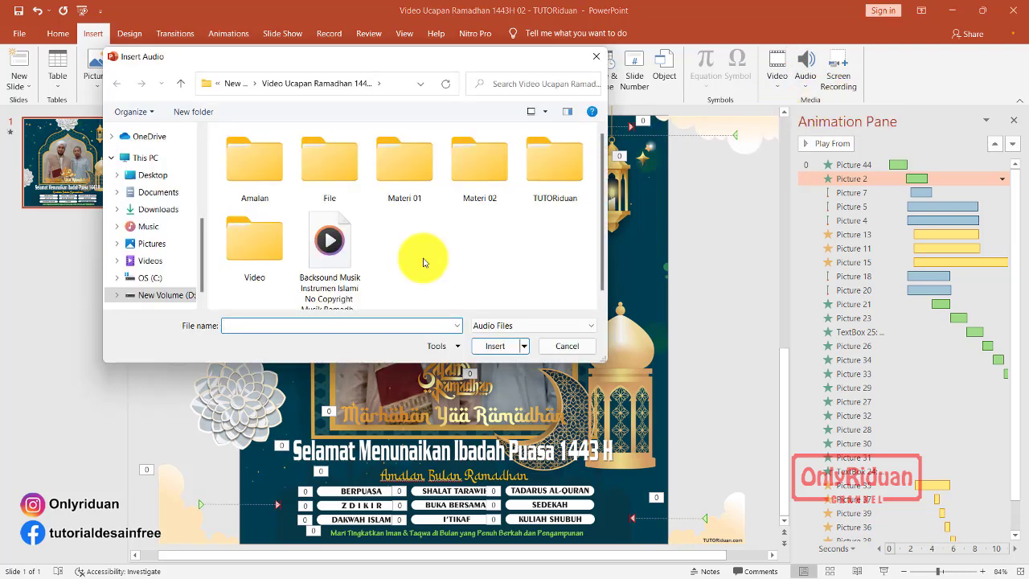
pyautogui.click(328, 243)
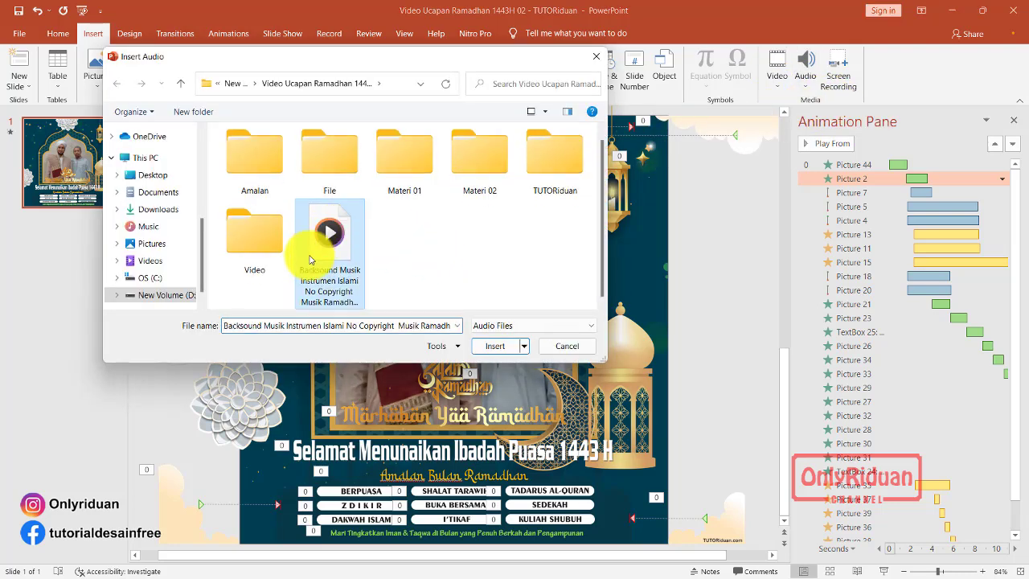
pyautogui.click(495, 346)
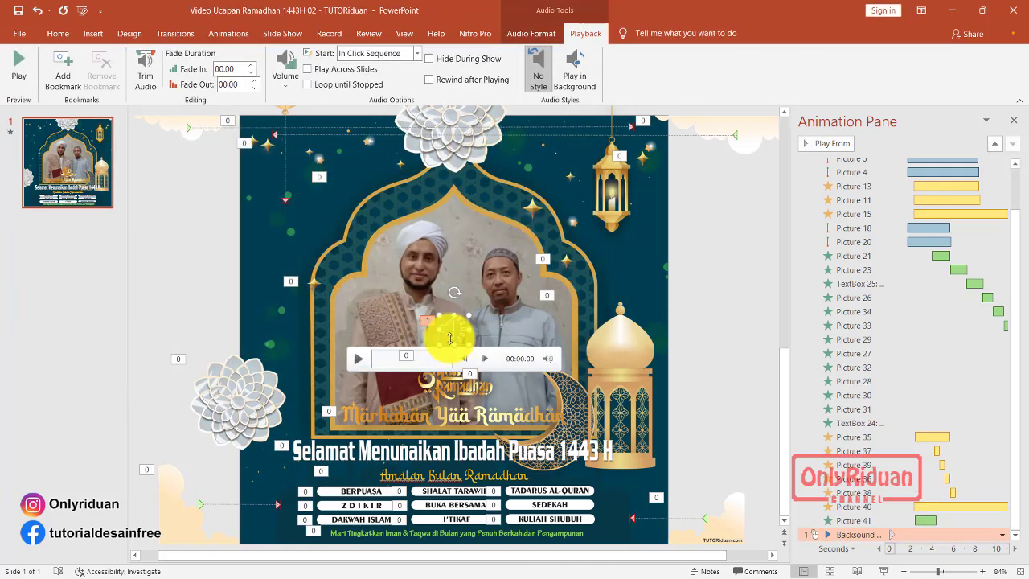
pyautogui.moveTo(448, 330); pyautogui.dragTo(623, 498)
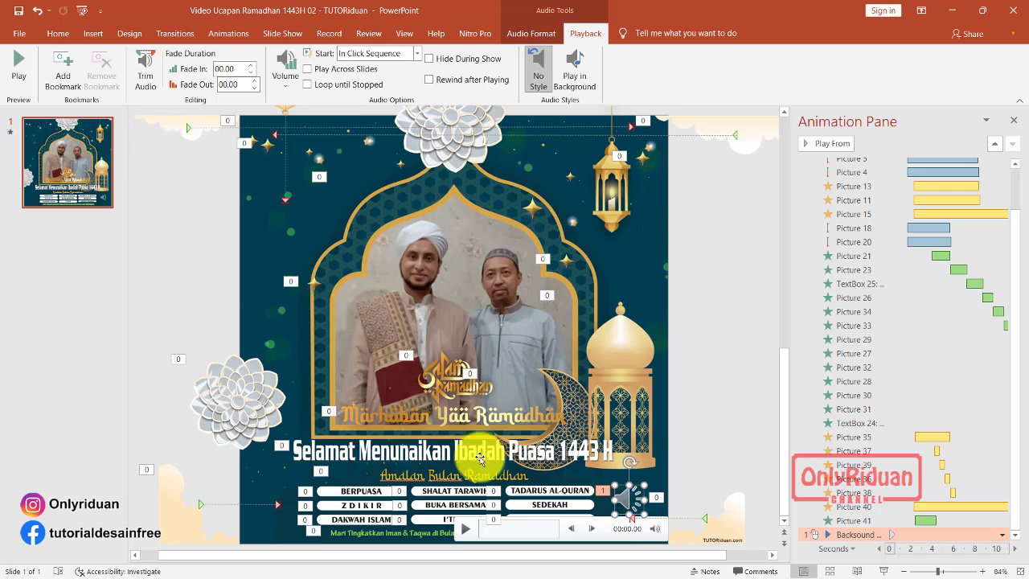
# Audition several start points in the background music and trim the clip to start at 10:01.111.
pyautogui.click(146, 72)
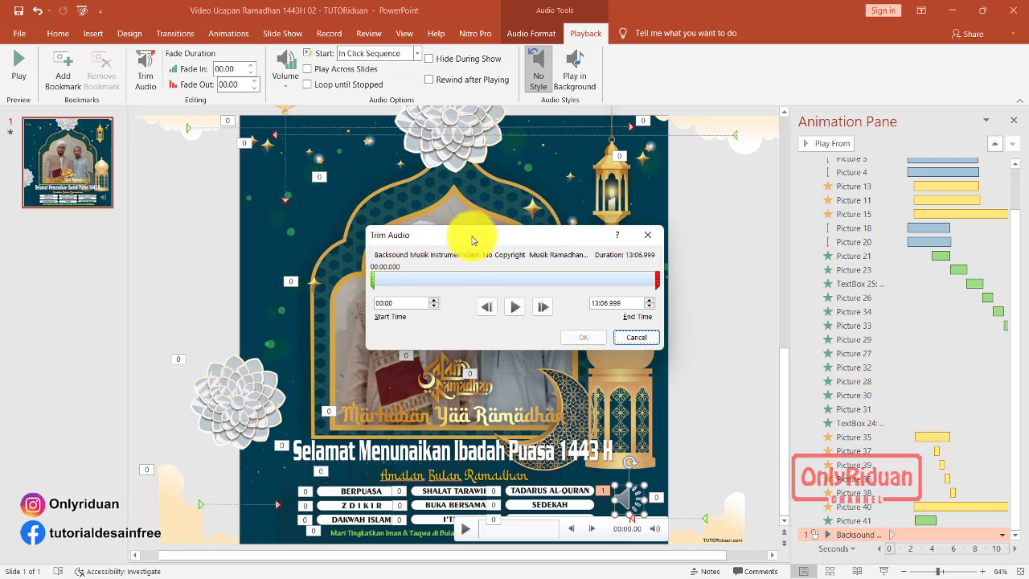
pyautogui.moveTo(475, 239); pyautogui.dragTo(471, 255)
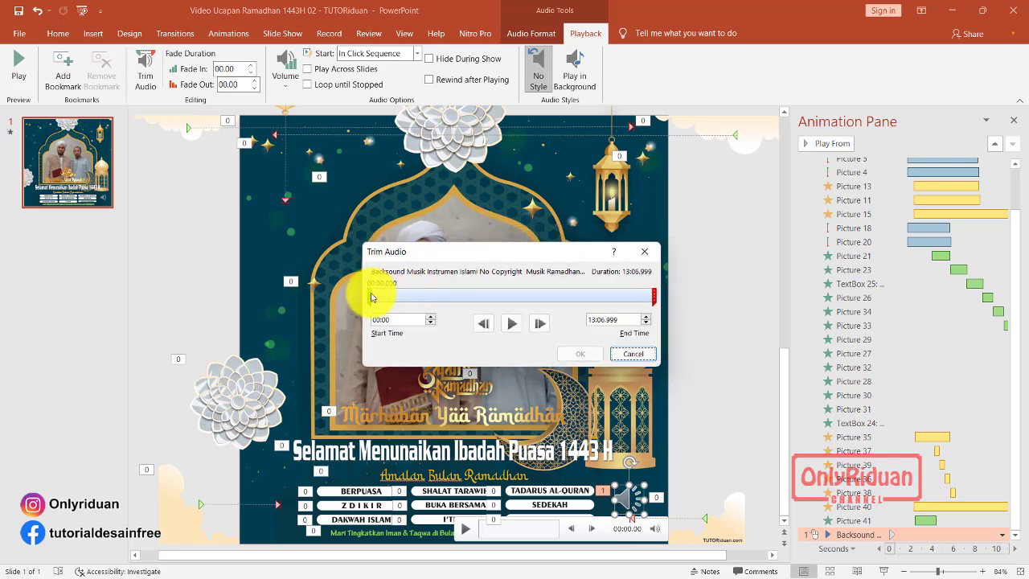
pyautogui.moveTo(370, 293); pyautogui.dragTo(496, 301)
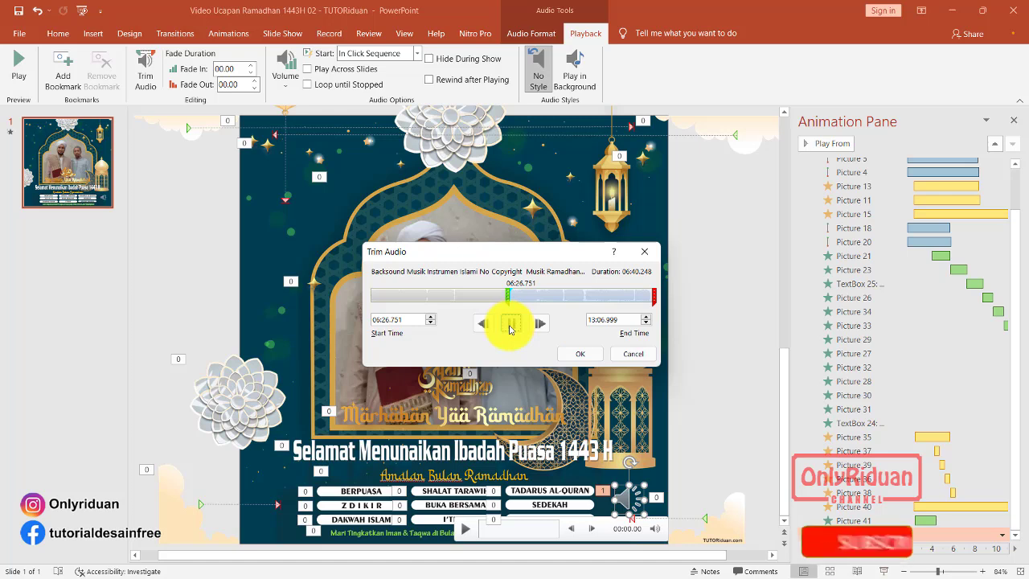
pyautogui.moveTo(507, 297); pyautogui.dragTo(508, 298)
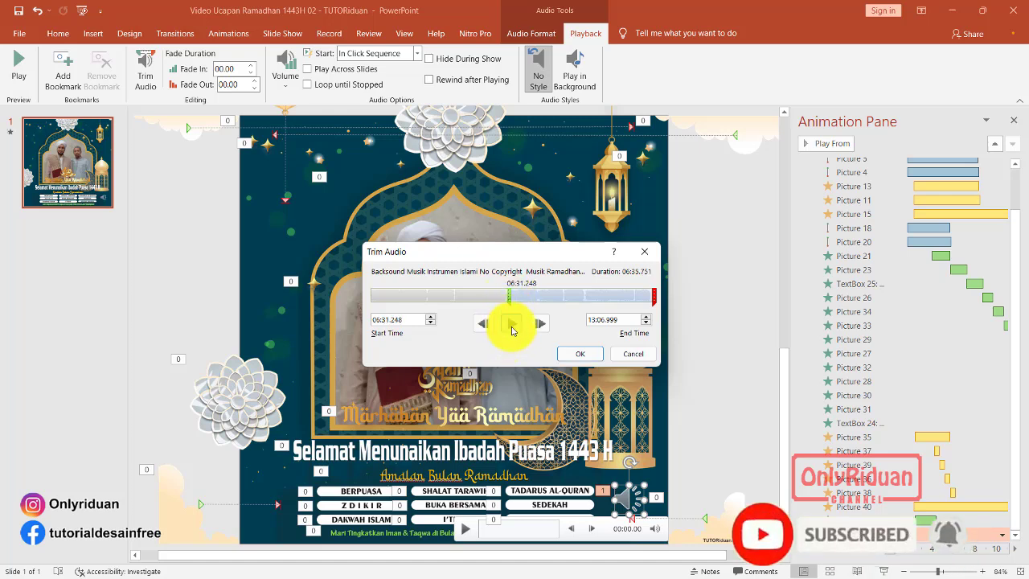
pyautogui.click(512, 329)
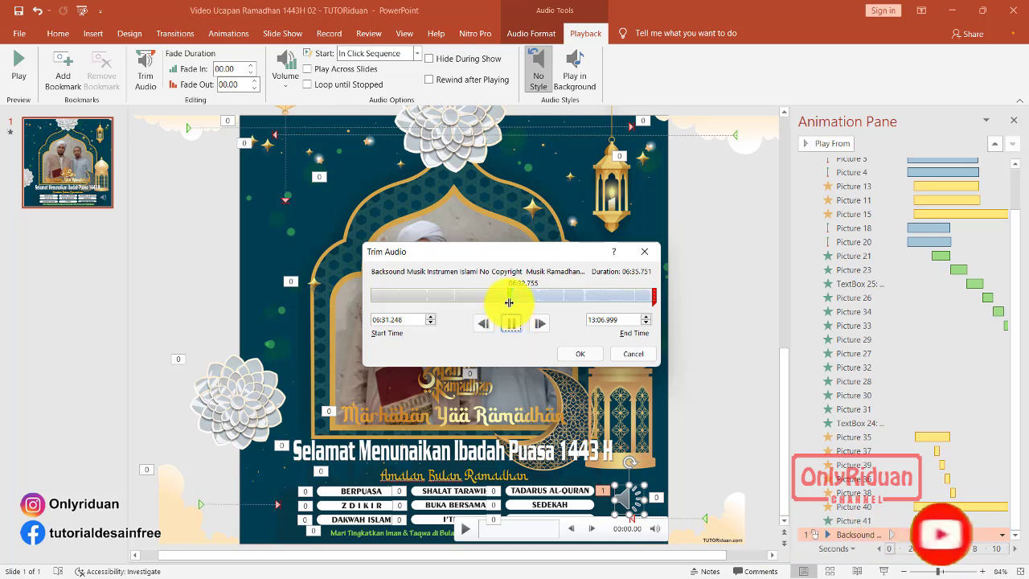
pyautogui.click(512, 324)
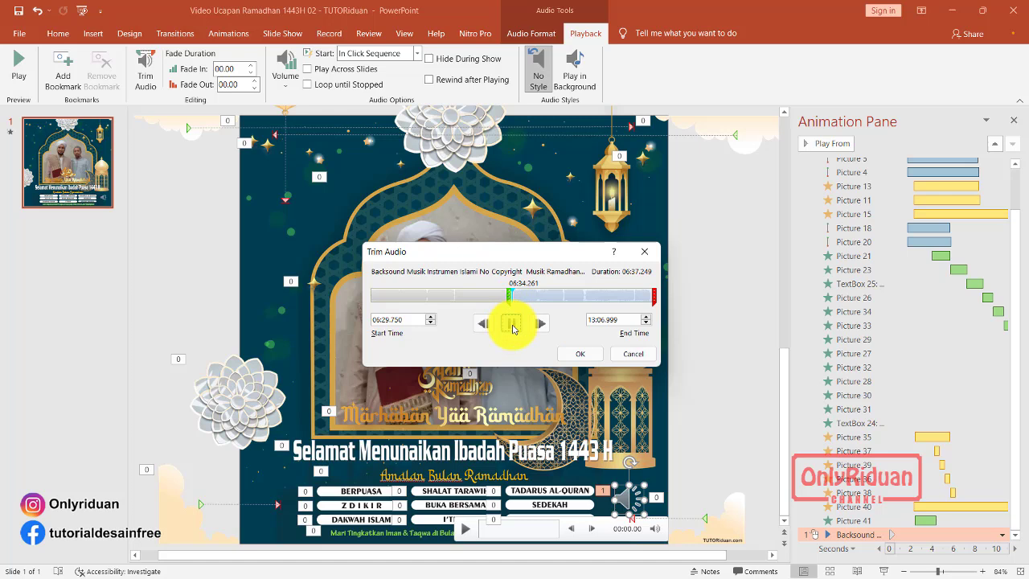
pyautogui.moveTo(509, 294); pyautogui.dragTo(553, 302)
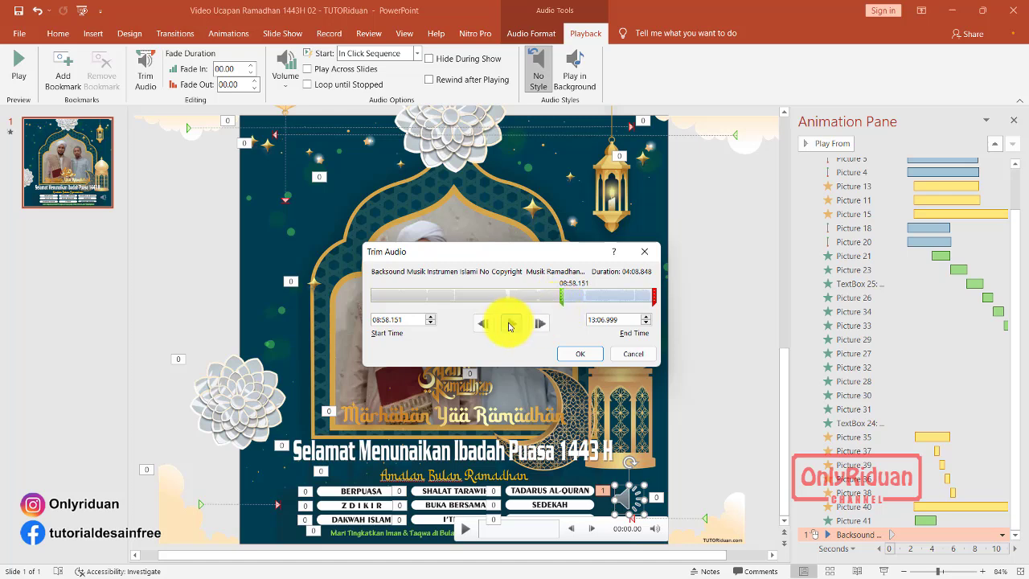
pyautogui.click(510, 324)
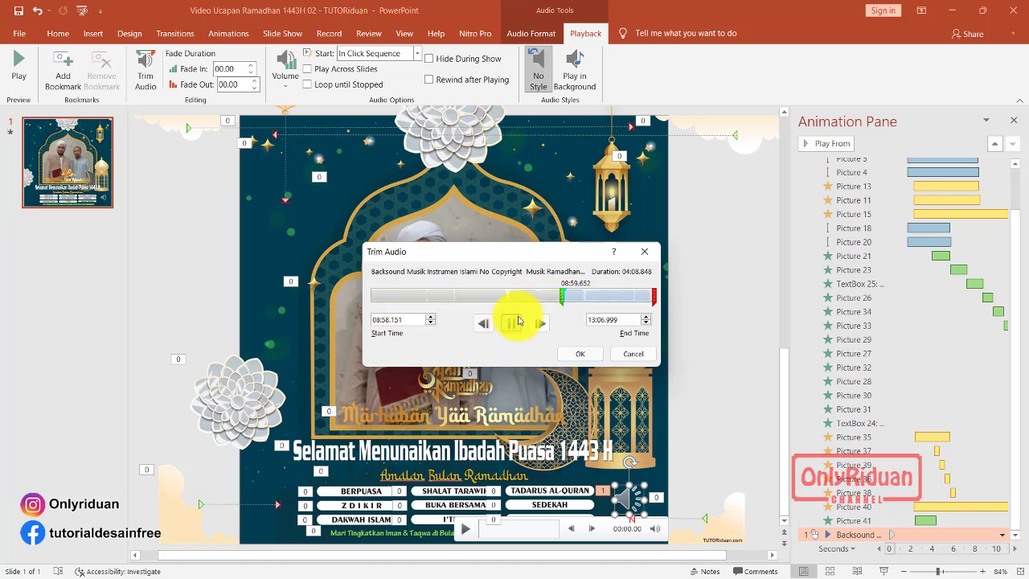
pyautogui.moveTo(562, 296); pyautogui.dragTo(563, 297)
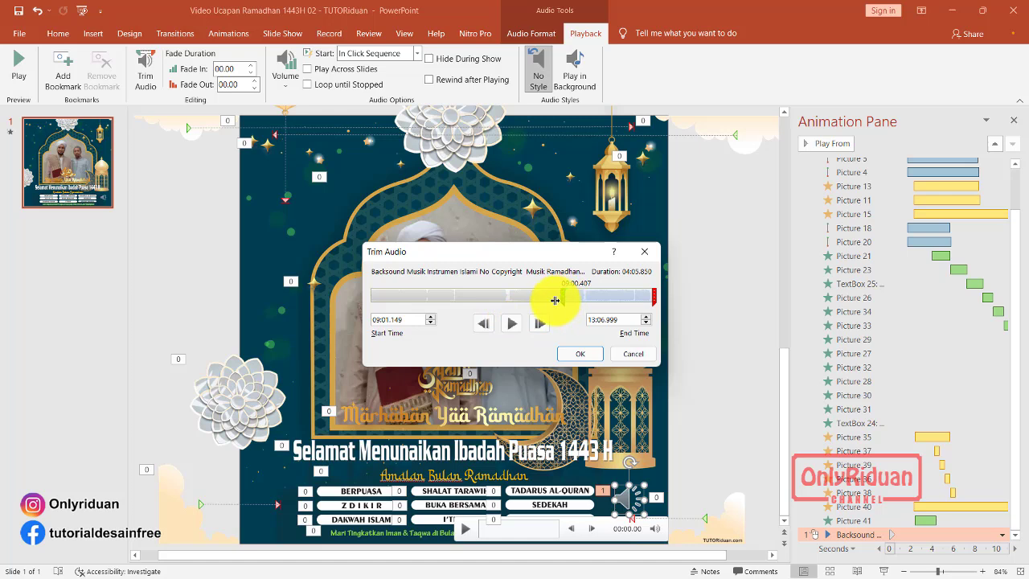
pyautogui.click(515, 324)
pyautogui.click(563, 299)
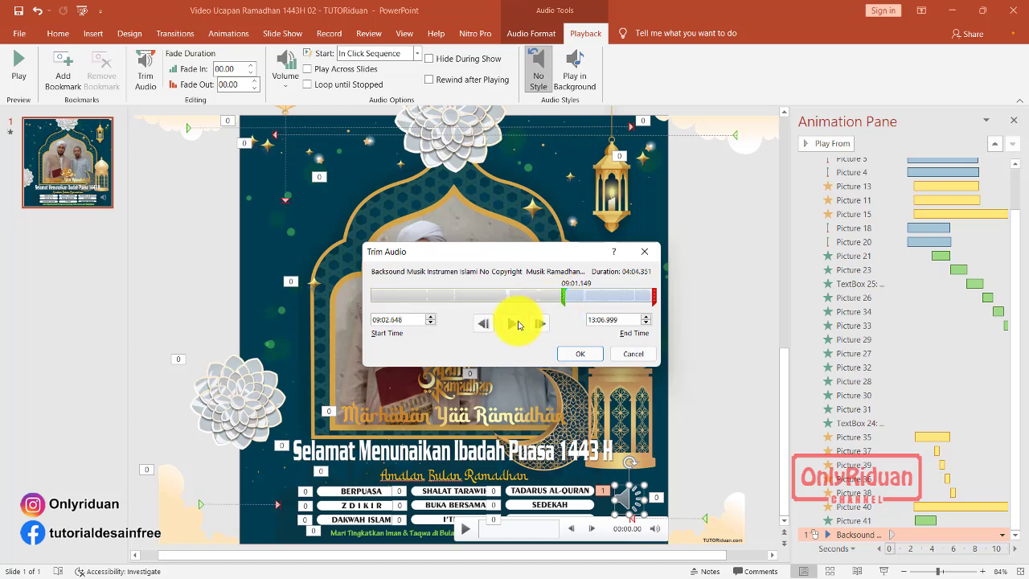
pyautogui.click(524, 322)
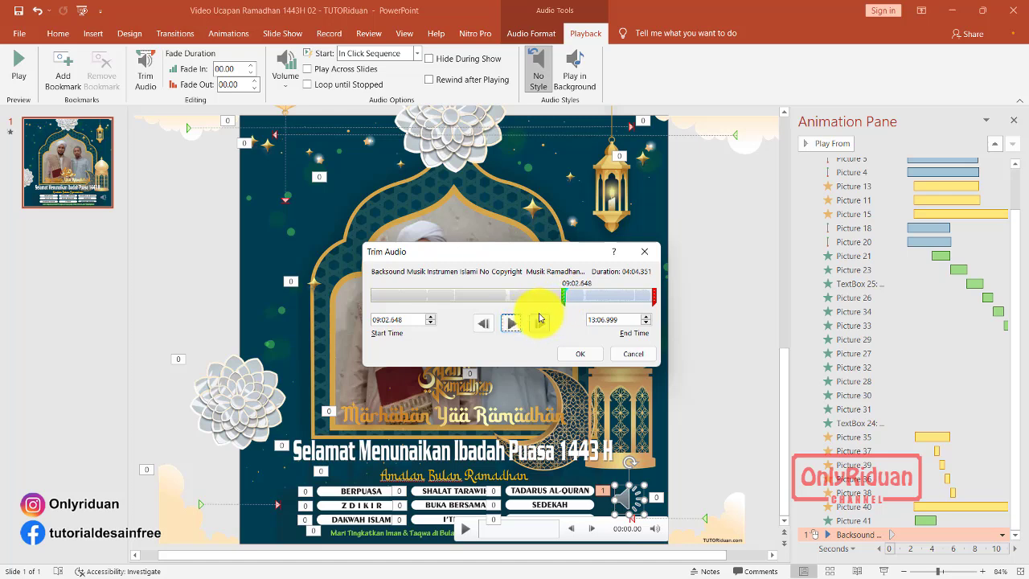
pyautogui.click(514, 324)
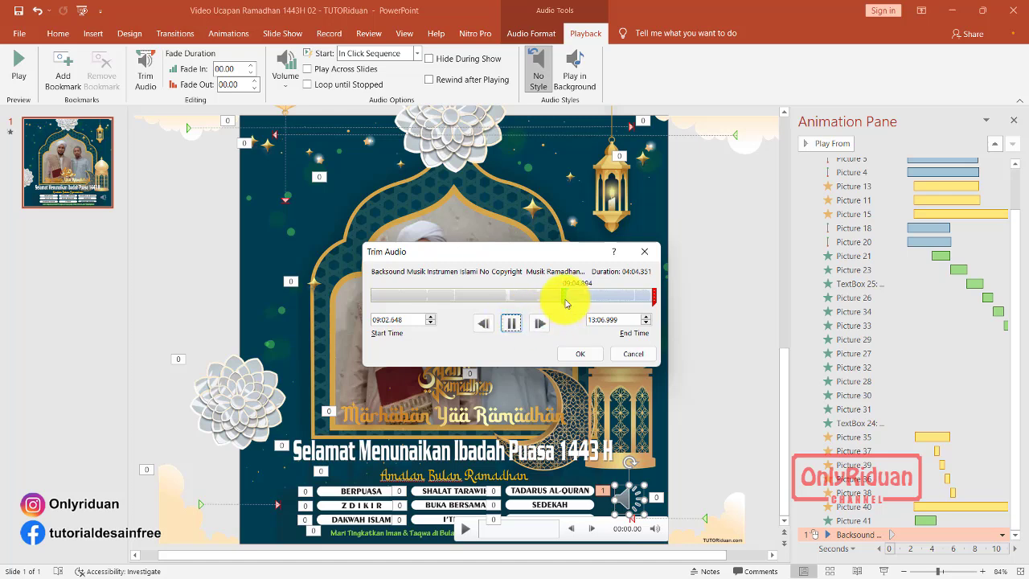
pyautogui.moveTo(565, 298); pyautogui.dragTo(581, 308)
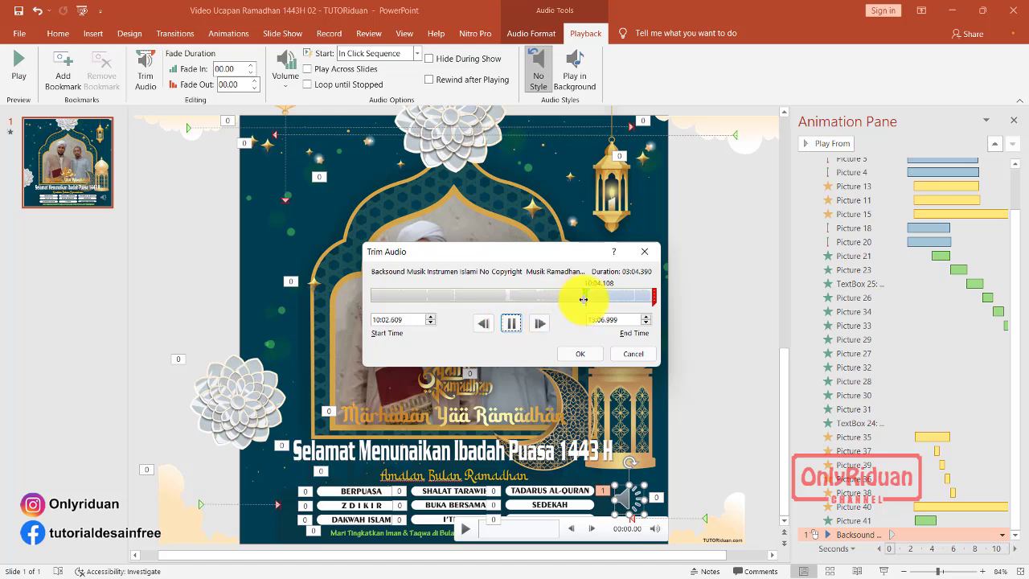
pyautogui.moveTo(584, 299); pyautogui.dragTo(583, 297)
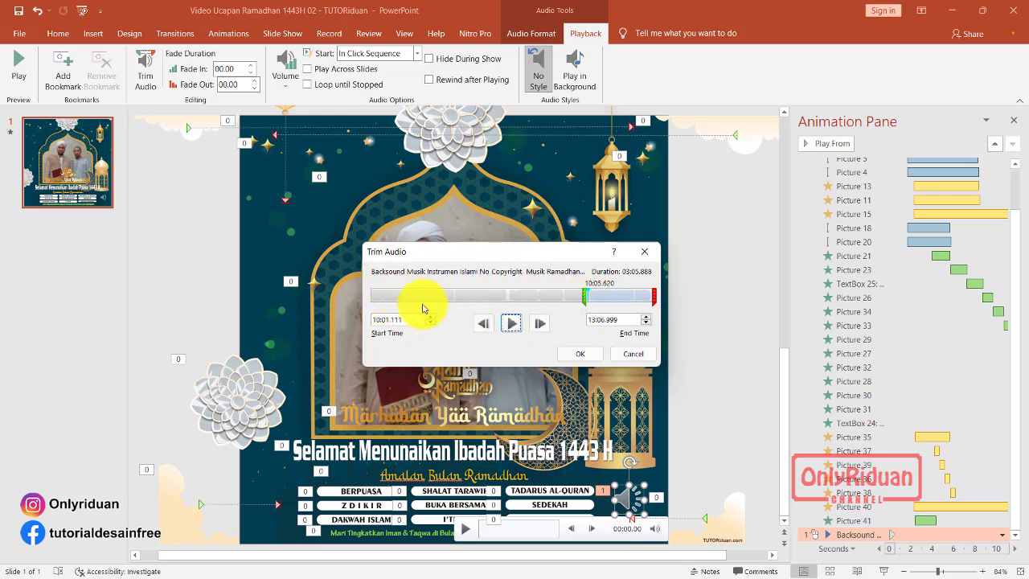
pyautogui.click(580, 354)
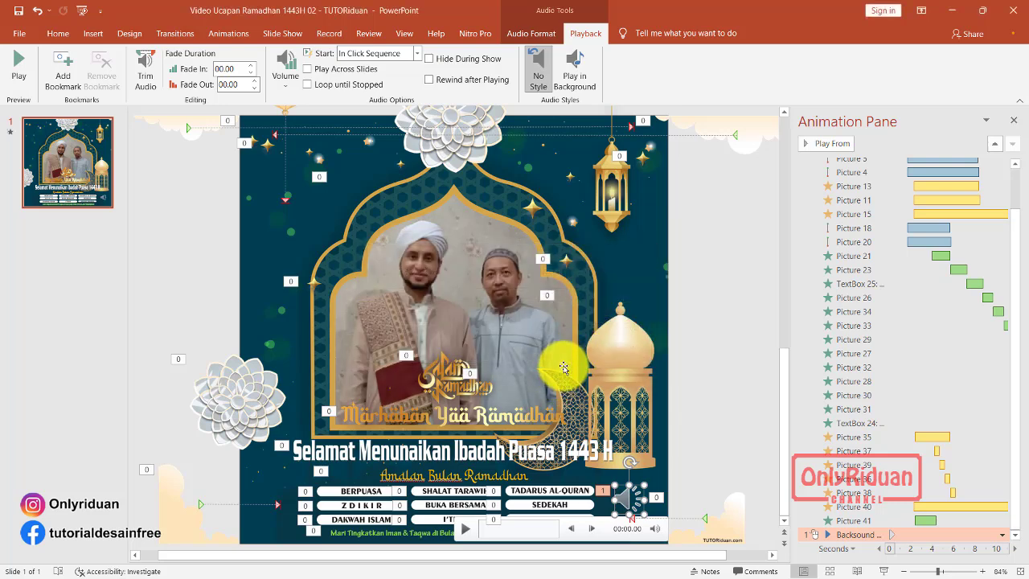
# Play the slide show from the beginning to check how the trimmed music starts, and exit the show.
pyautogui.click(273, 36)
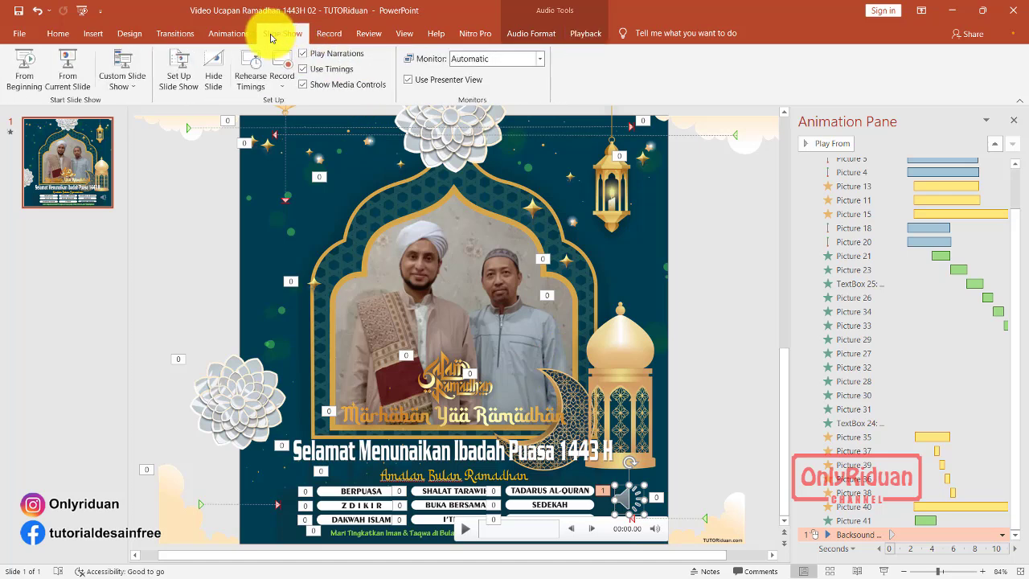
pyautogui.click(28, 76)
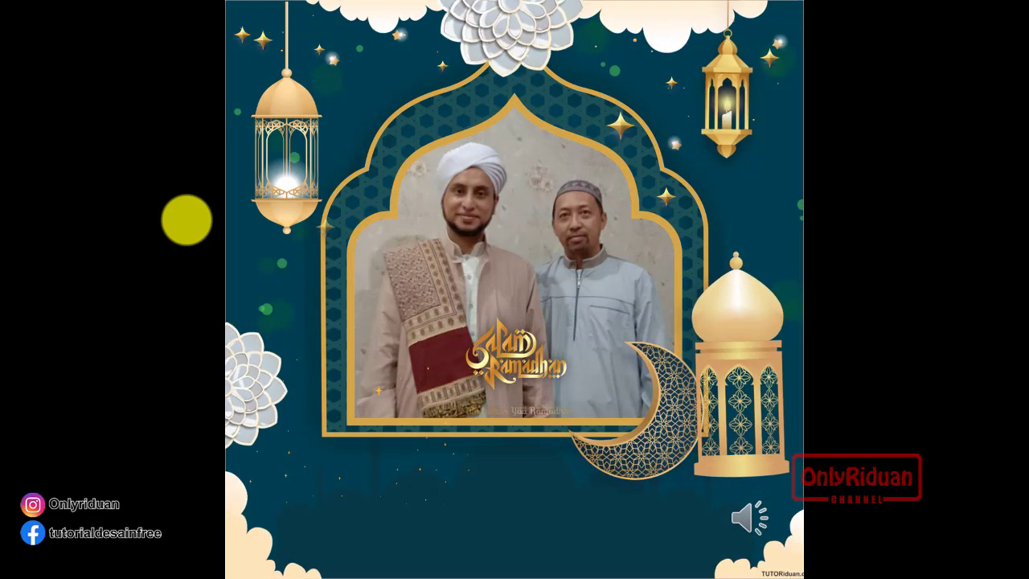
pyautogui.press('Escape')
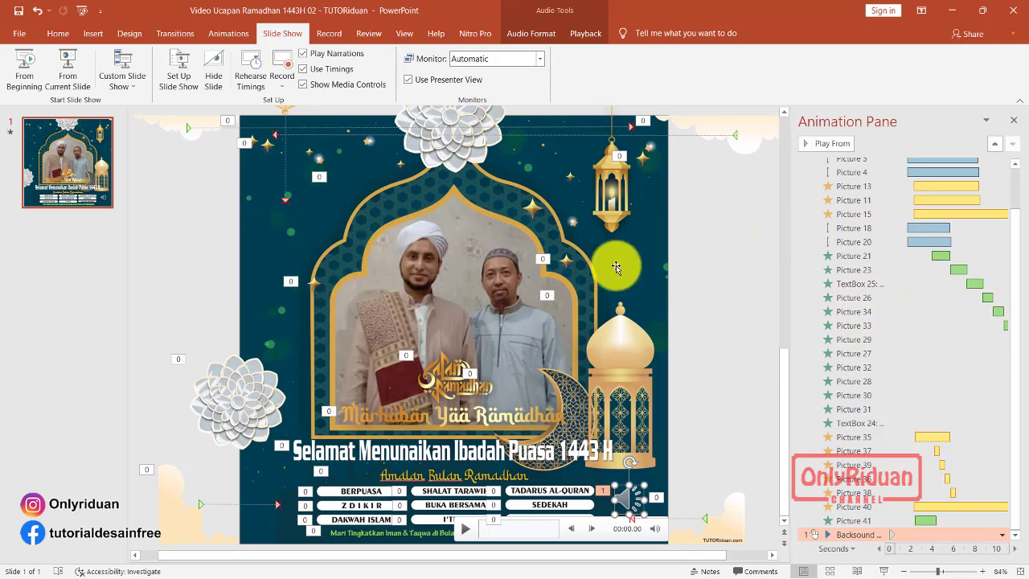
# Apply the Play in Background style to the music and play the slide show from the beginning.
pyautogui.click(584, 35)
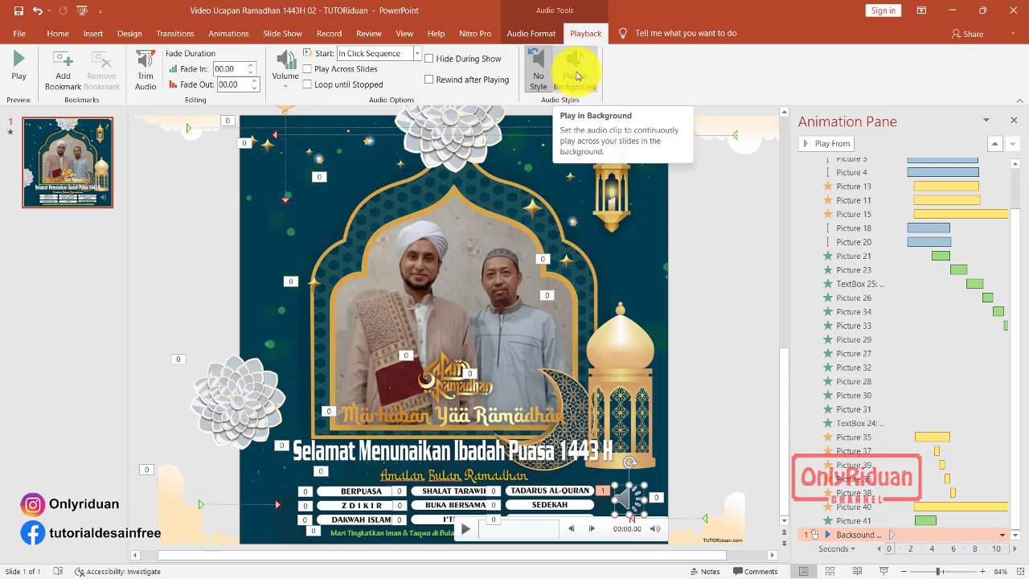
pyautogui.click(576, 76)
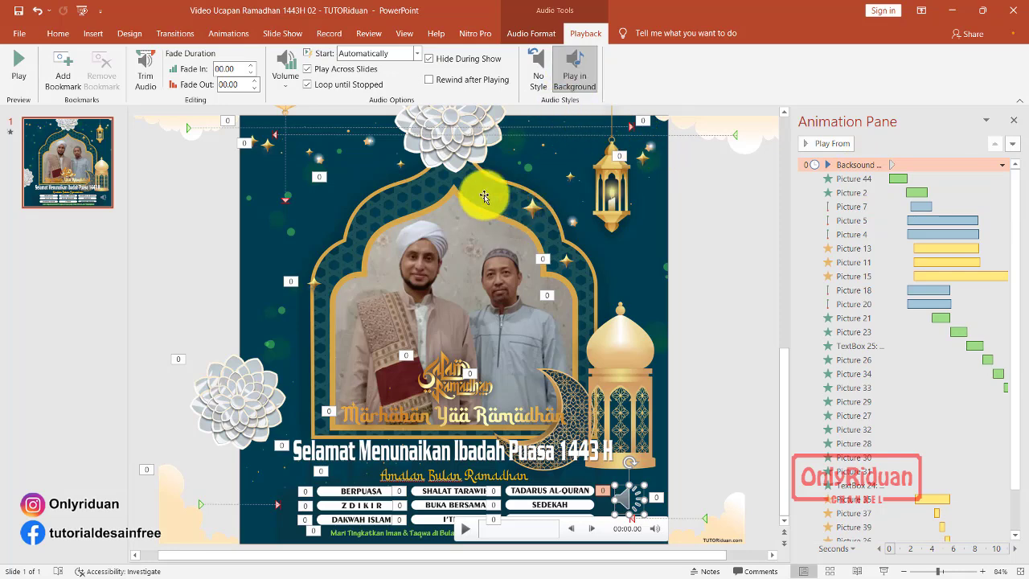
pyautogui.click(284, 34)
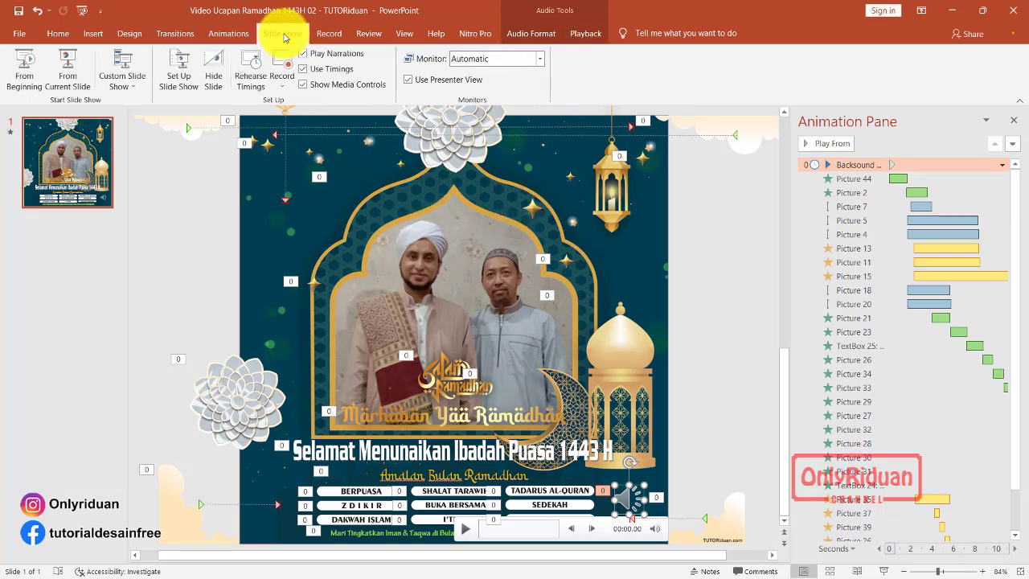
pyautogui.click(24, 69)
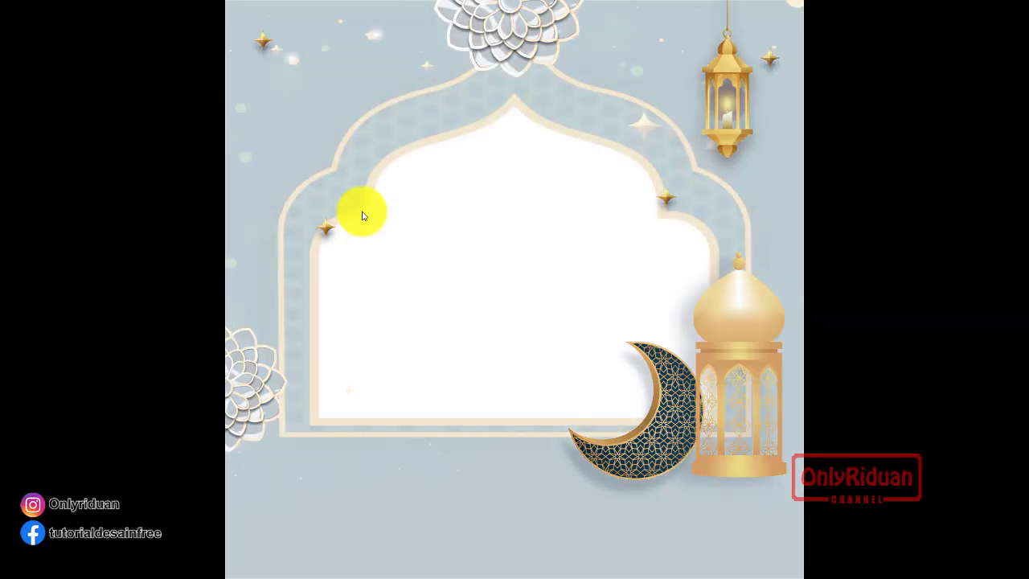
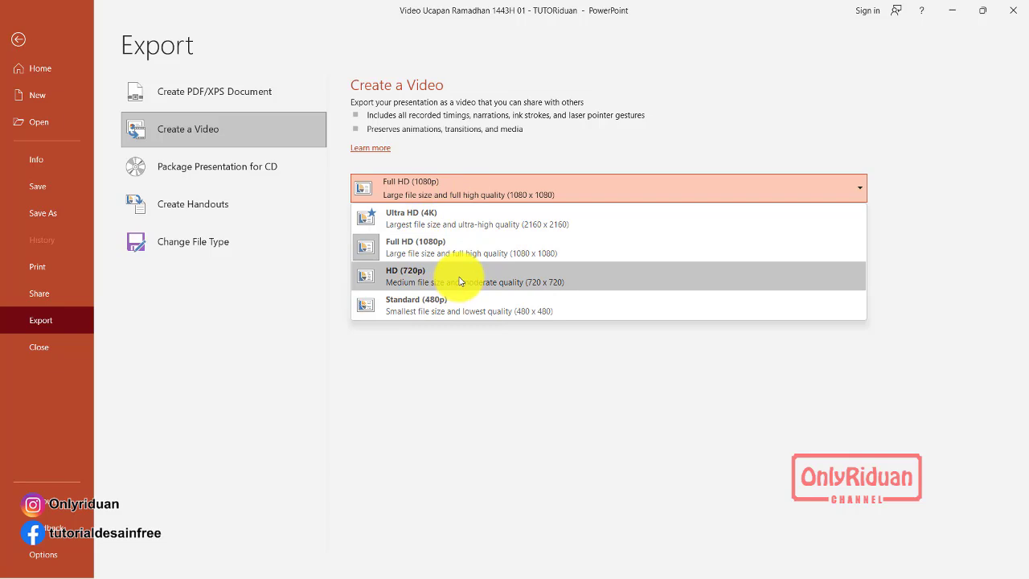
# Start an HD (720p) MPEG-4 video export of the first template and create a Video Ucapan folder in the parent project folder.
pyautogui.click(459, 282)
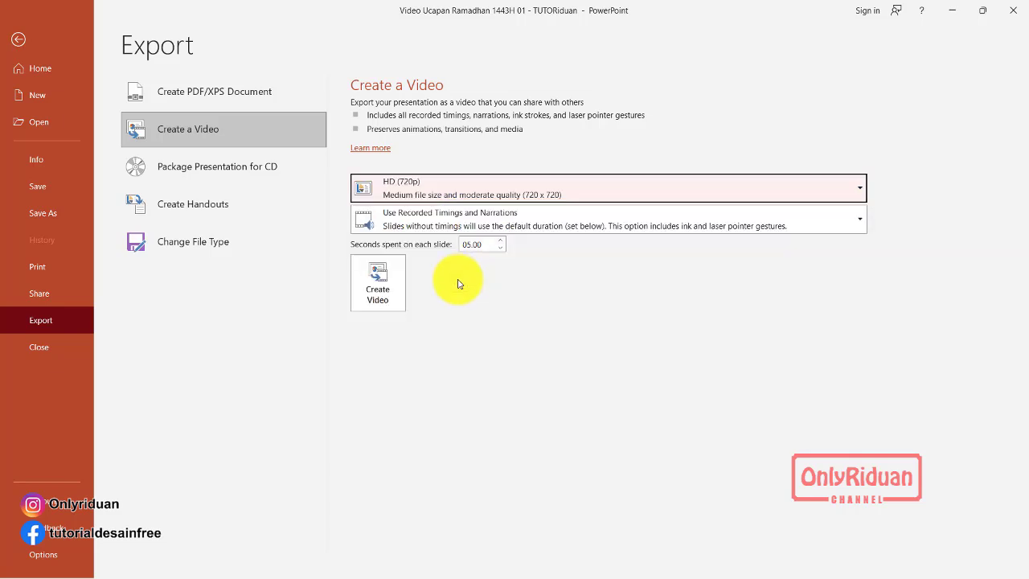
pyautogui.click(381, 297)
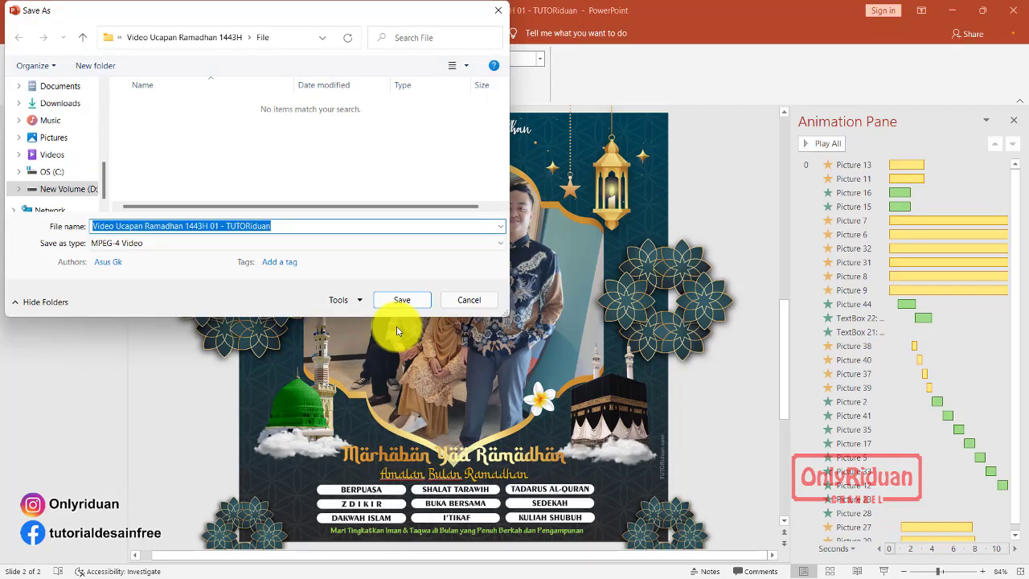
pyautogui.click(191, 45)
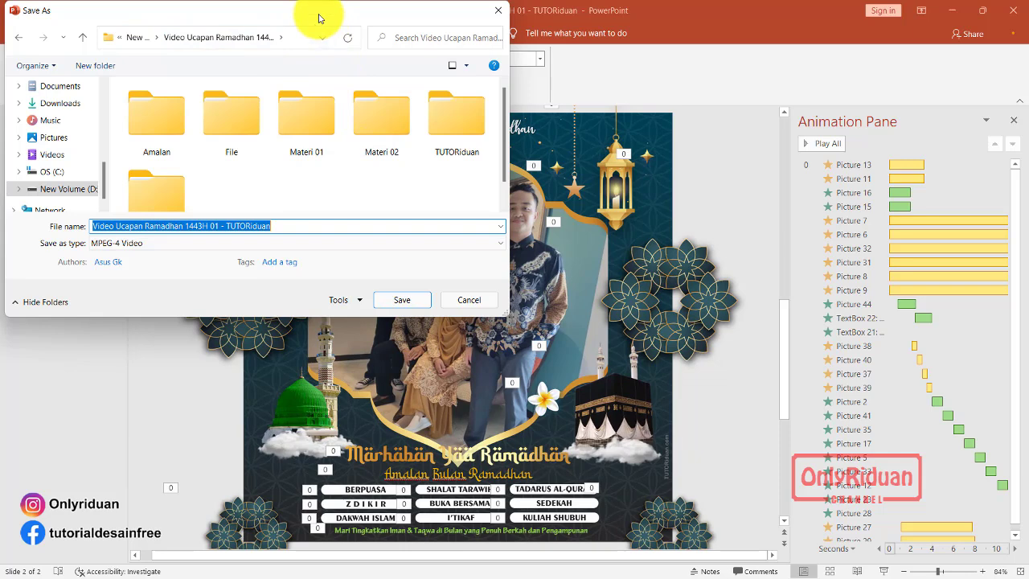
pyautogui.moveTo(321, 18); pyautogui.dragTo(542, 92)
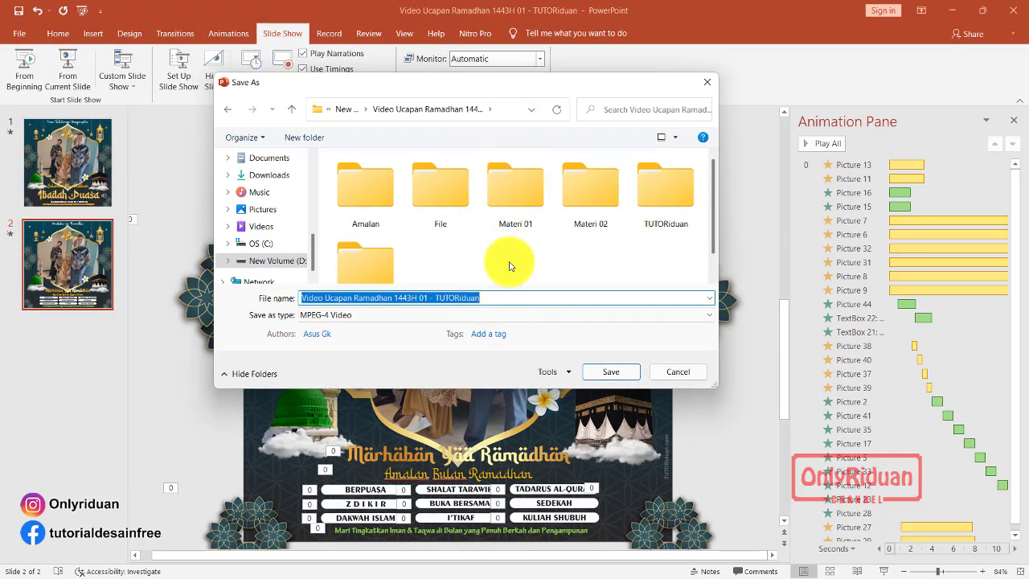
pyautogui.click(304, 141)
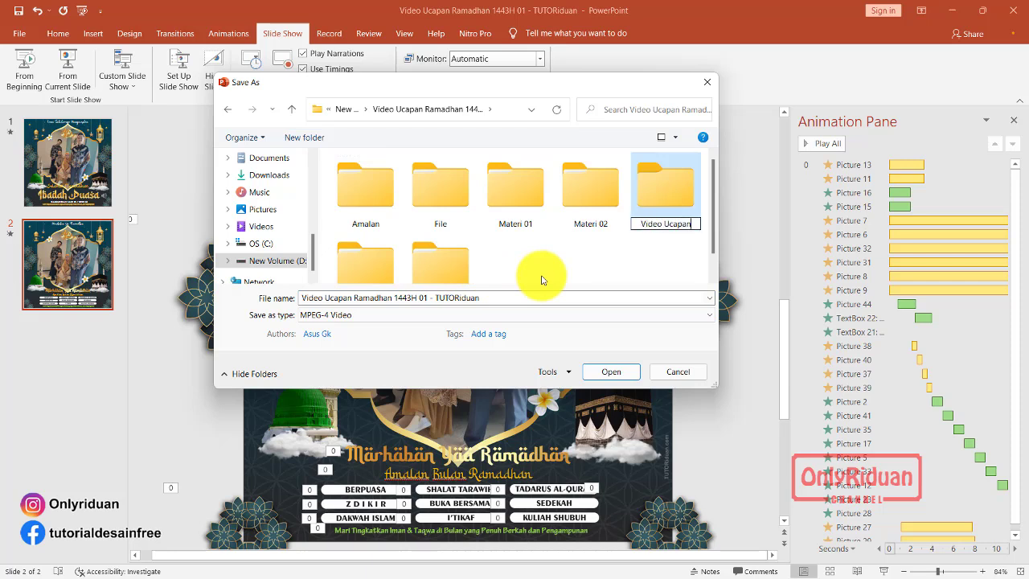
pyautogui.press('Return')
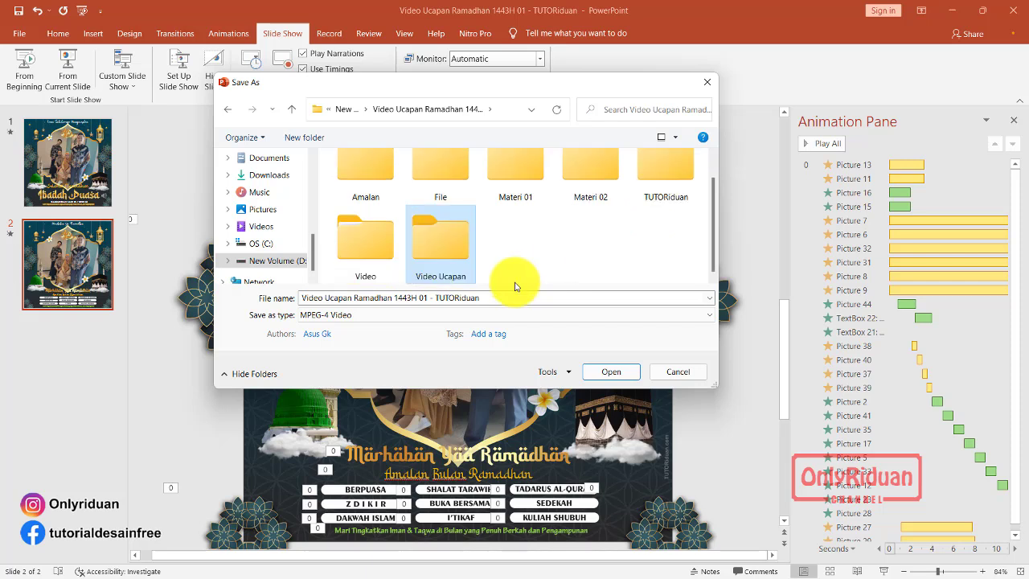
# Save the first template's video in the Video Ucapan folder as the MPEG-4 file Video Ucapan Ramadhan 1443H 01 - TUTORiduan.
pyautogui.doubleClick(449, 243)
pyautogui.click(359, 315)
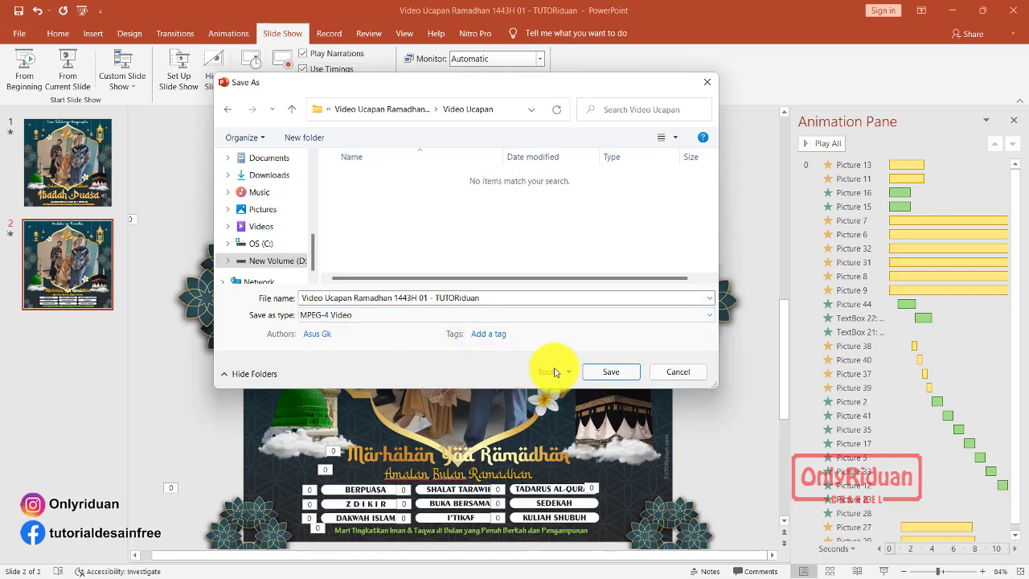
pyautogui.click(612, 374)
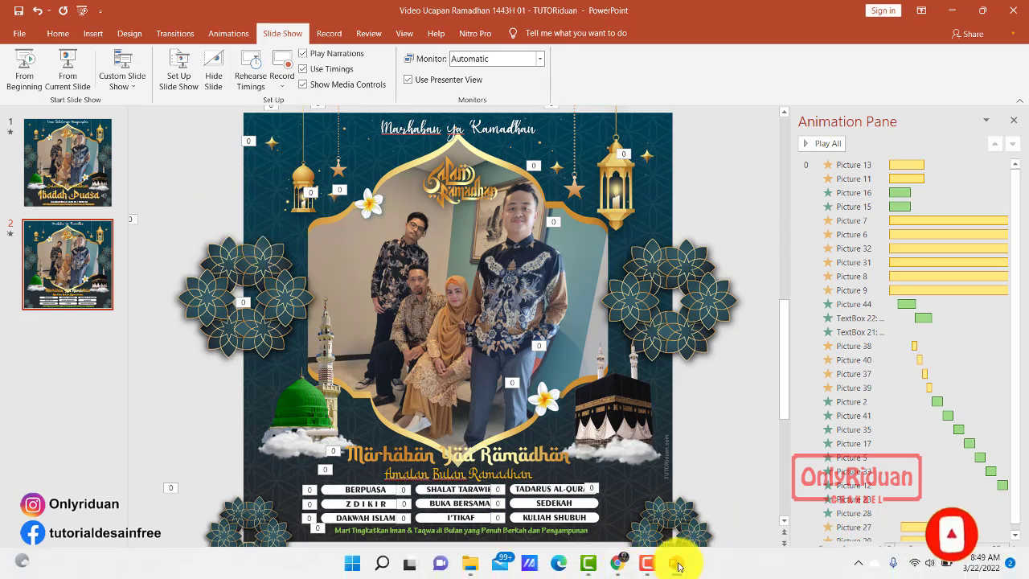
# Switch to the Video Ucapan Ramadhan 1443H 02 presentation and export it as an HD (720p) video with 5 seconds per slide.
pyautogui.moveTo(677, 563)
pyautogui.click(737, 517)
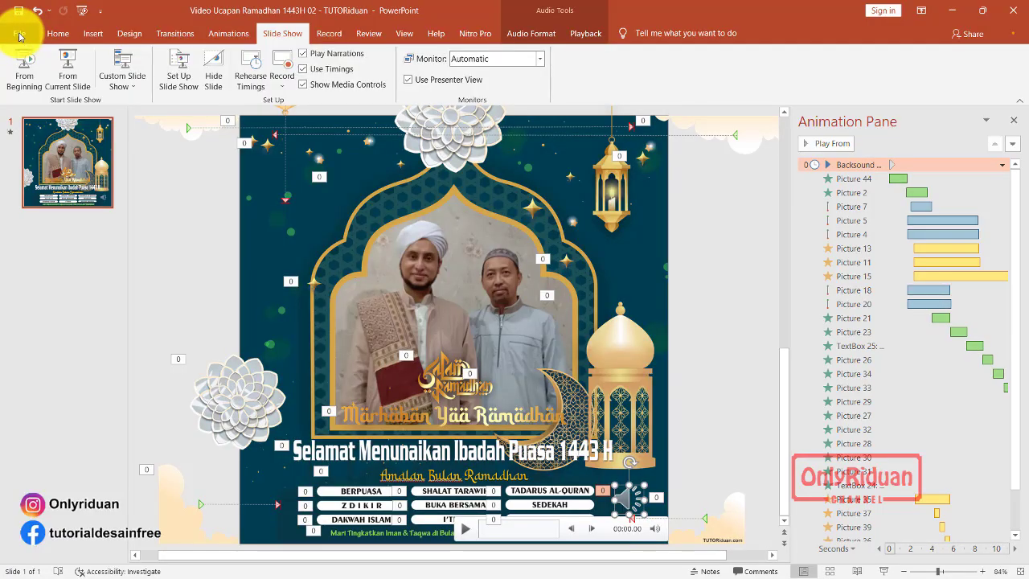
pyautogui.click(19, 37)
pyautogui.click(45, 319)
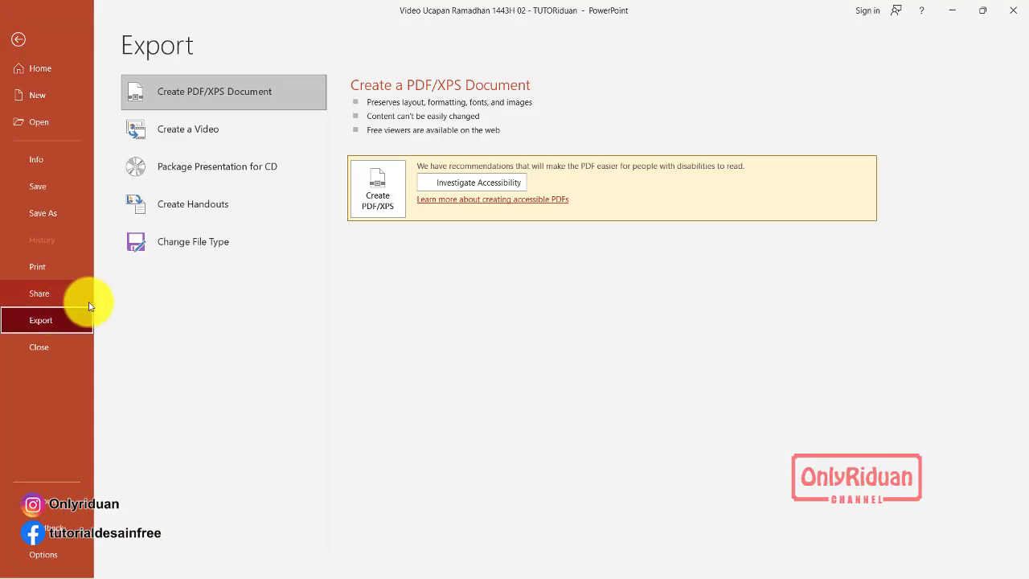
pyautogui.click(193, 131)
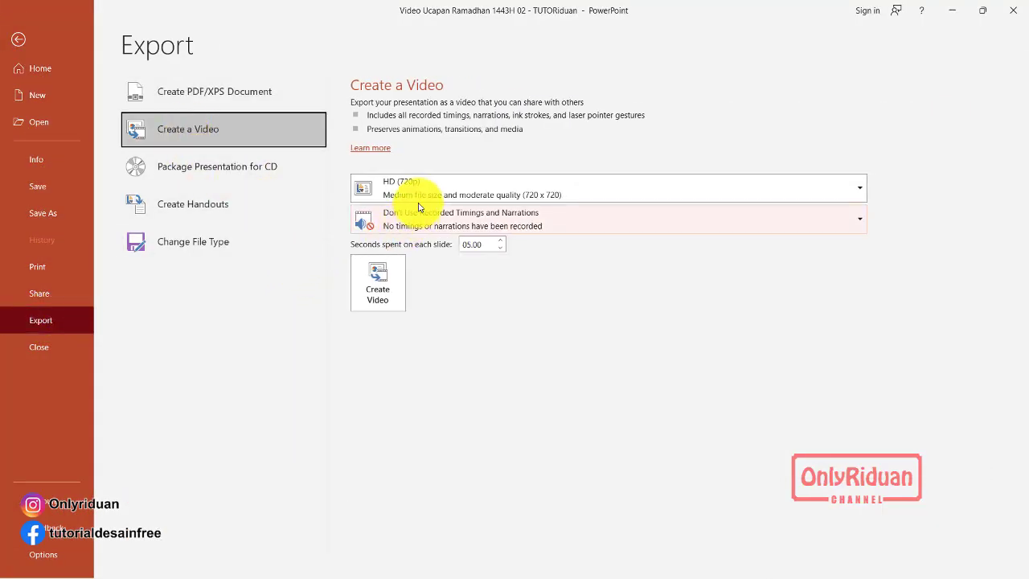
pyautogui.click(378, 279)
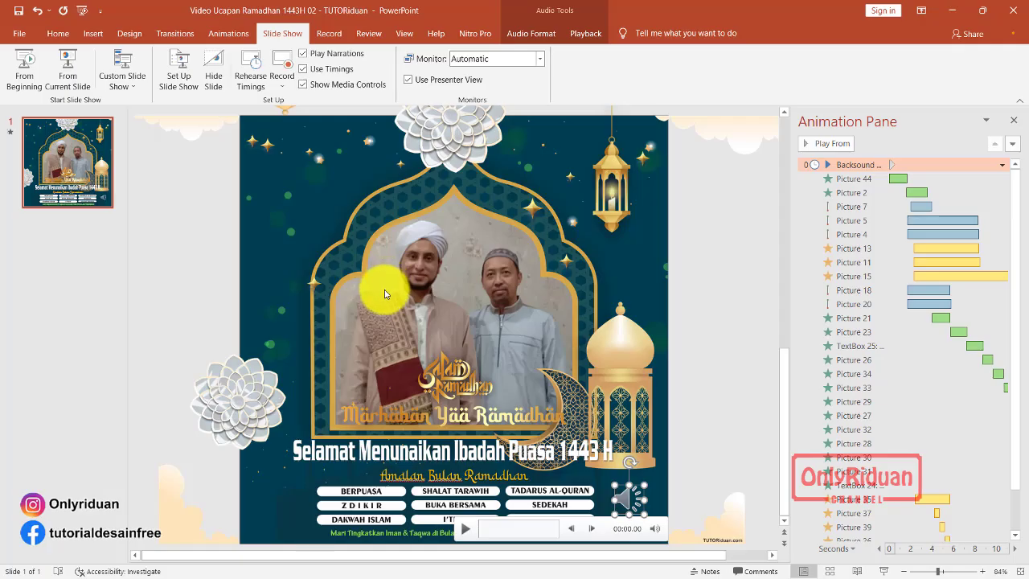
pyautogui.click(616, 373)
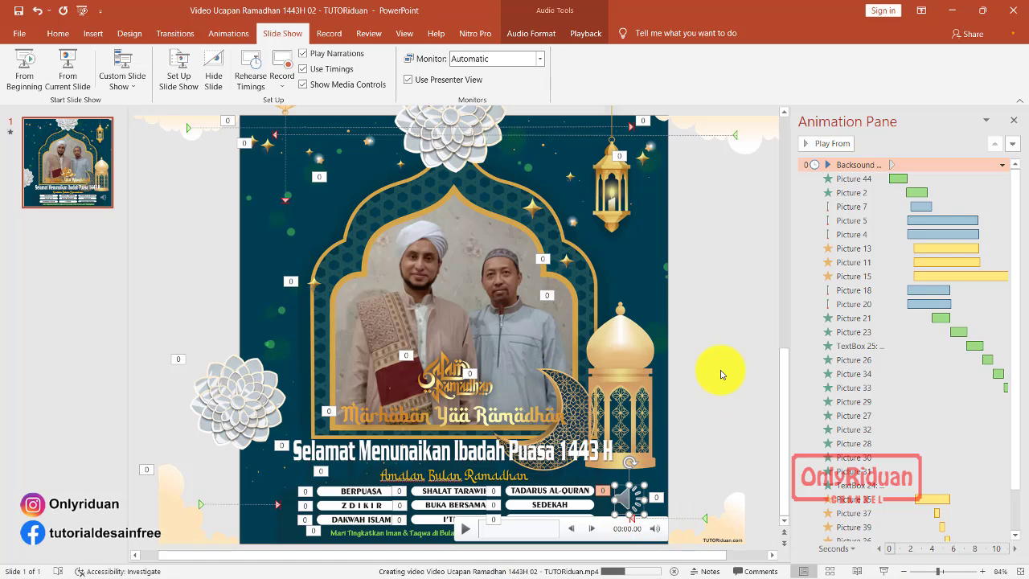
# Switch to File Explorer, open the Video Ucapan folder and play the exported video Video Ucapan Ramadhan 1443H 01 - TUTORiduan.
pyautogui.moveTo(522, 572)
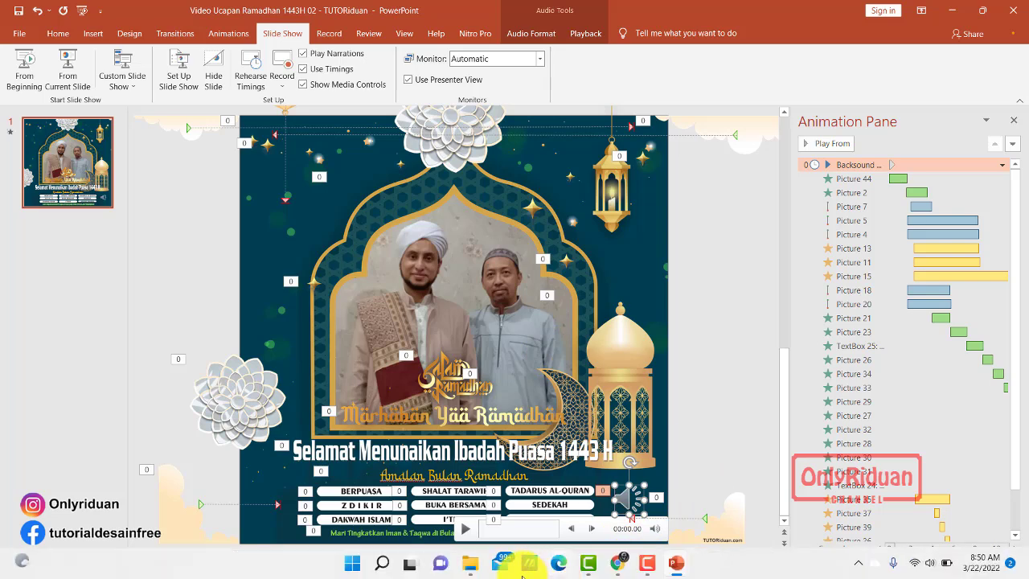
pyautogui.click(469, 565)
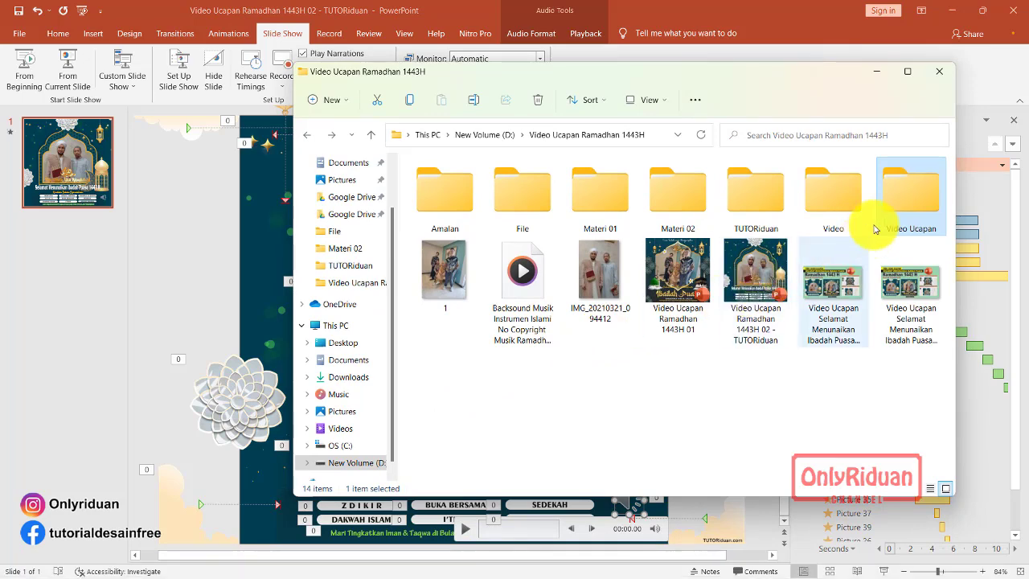
pyautogui.doubleClick(891, 207)
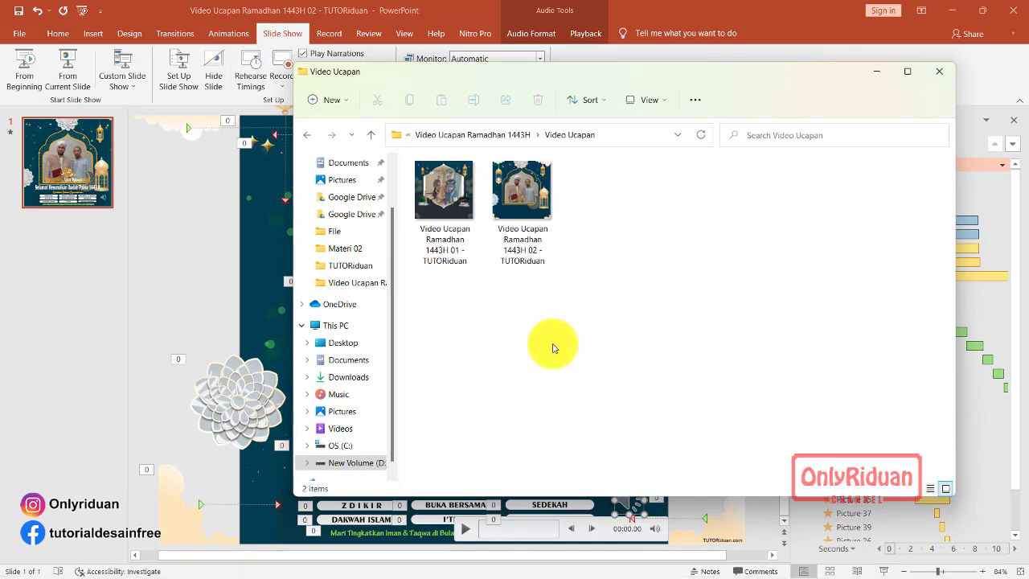
pyautogui.click(451, 207)
pyautogui.doubleClick(451, 207)
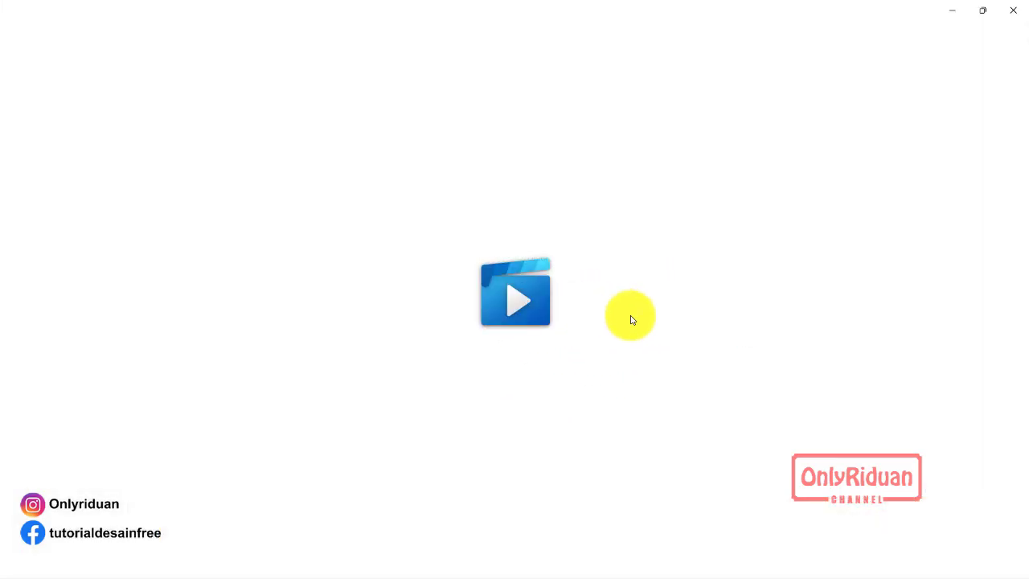